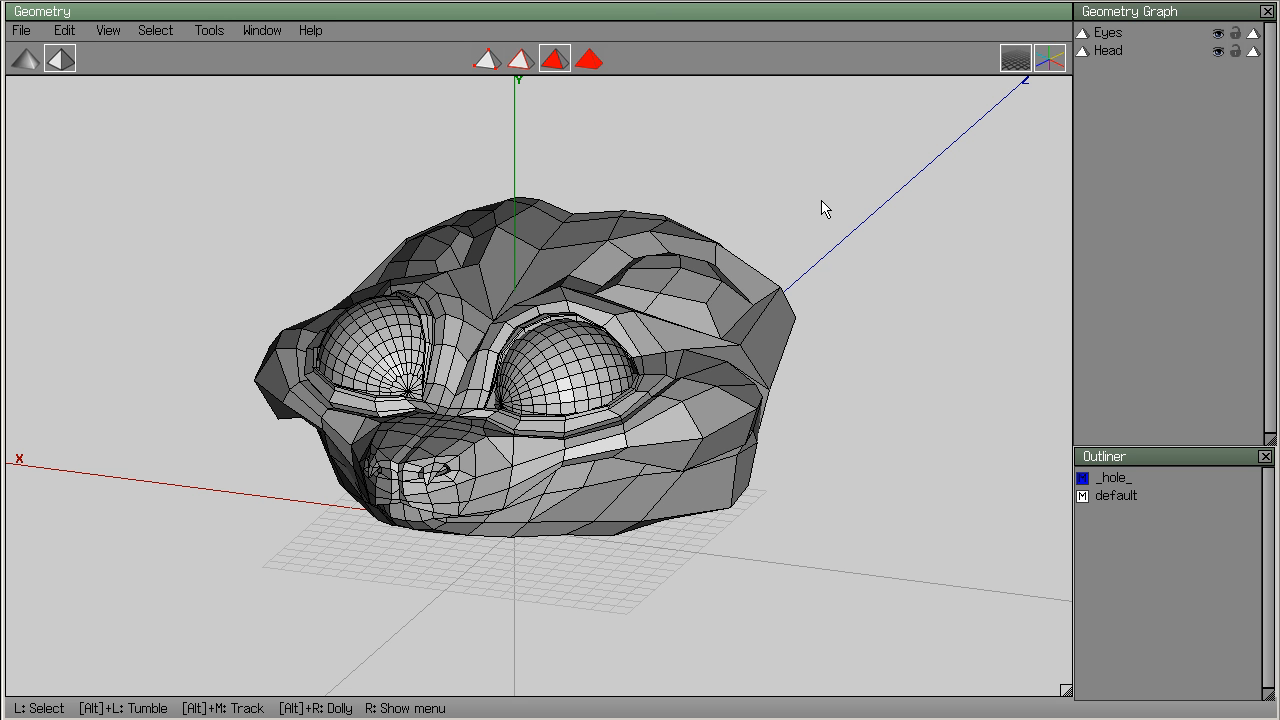
Examine the head mesh around the eyes, eyelids, brow and cheeks from the front and both sides.
{"action": "mouse_move", "coordinate": [822, 201]}
{"action": "left_mouse_down", "text": "alt"}
{"action": "mouse_move", "coordinate": [520, 165]}
{"action": "mouse_move", "coordinate": [440, 240]}
{"action": "mouse_move", "coordinate": [830, 201]}
{"action": "left_mouse_up", "text": "alt"}
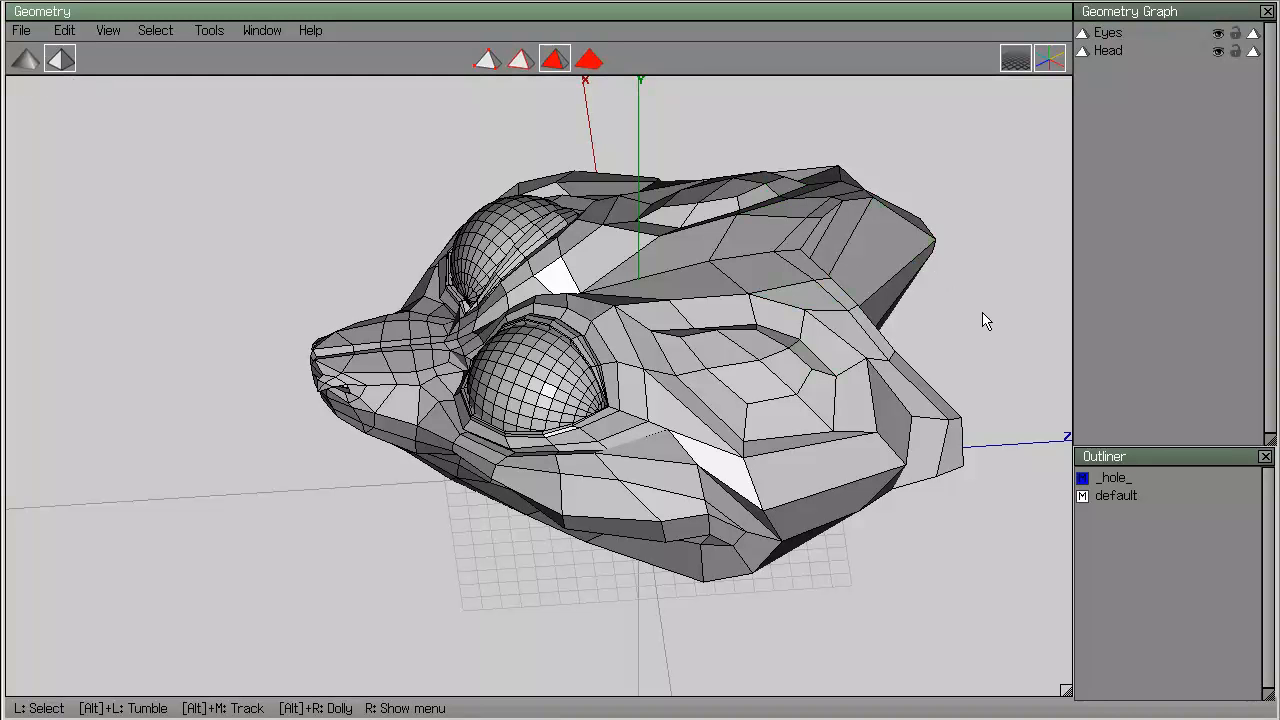
{"action": "left_click_drag", "start_coordinate": [983, 320], "coordinate": [614, 366], "text": "alt"}
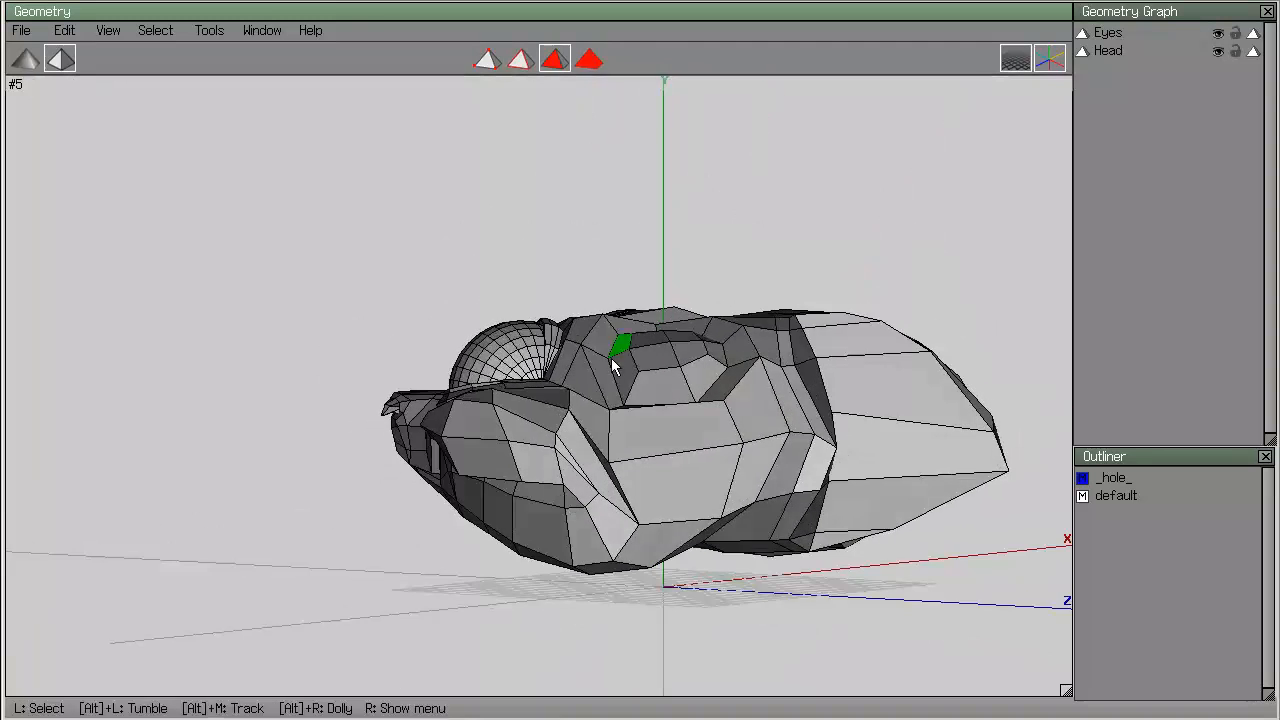
{"action": "scroll", "coordinate": [731, 228], "scroll_direction": "up", "scroll_amount": 4}
{"action": "left_click_drag", "start_coordinate": [731, 228], "coordinate": [880, 315], "text": "alt"}
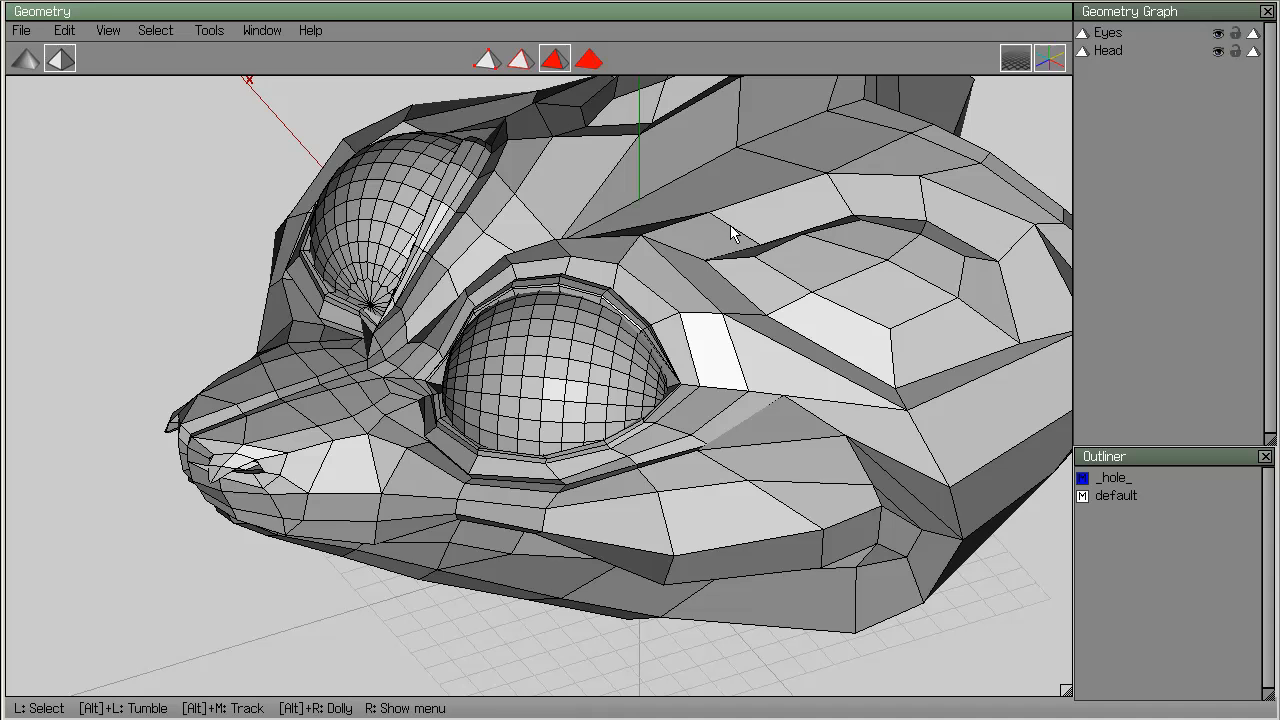
{"action": "left_click_drag", "start_coordinate": [730, 233], "coordinate": [950, 240], "text": "alt"}
{"action": "left_click_drag", "start_coordinate": [634, 287], "coordinate": [617, 287], "text": "alt"}
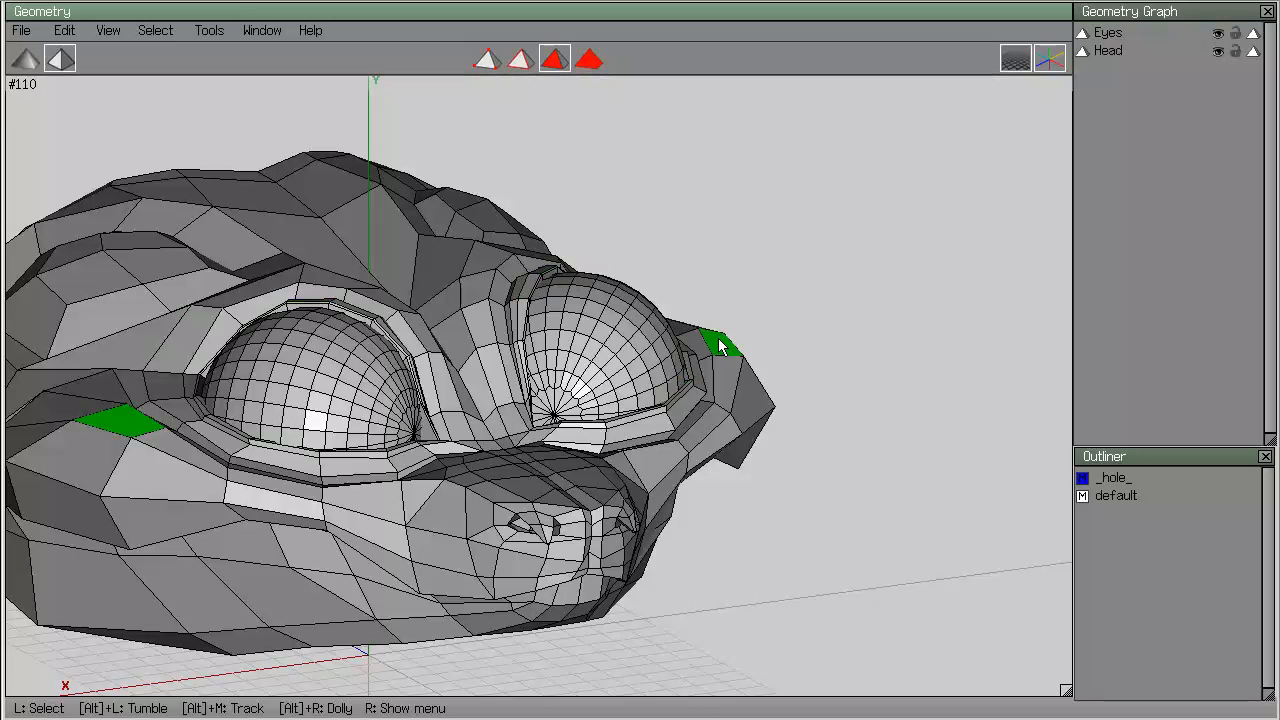
{"action": "left_click_drag", "start_coordinate": [720, 341], "coordinate": [620, 292], "text": "alt"}
{"action": "left_click_drag", "start_coordinate": [787, 360], "coordinate": [812, 383], "text": "alt"}
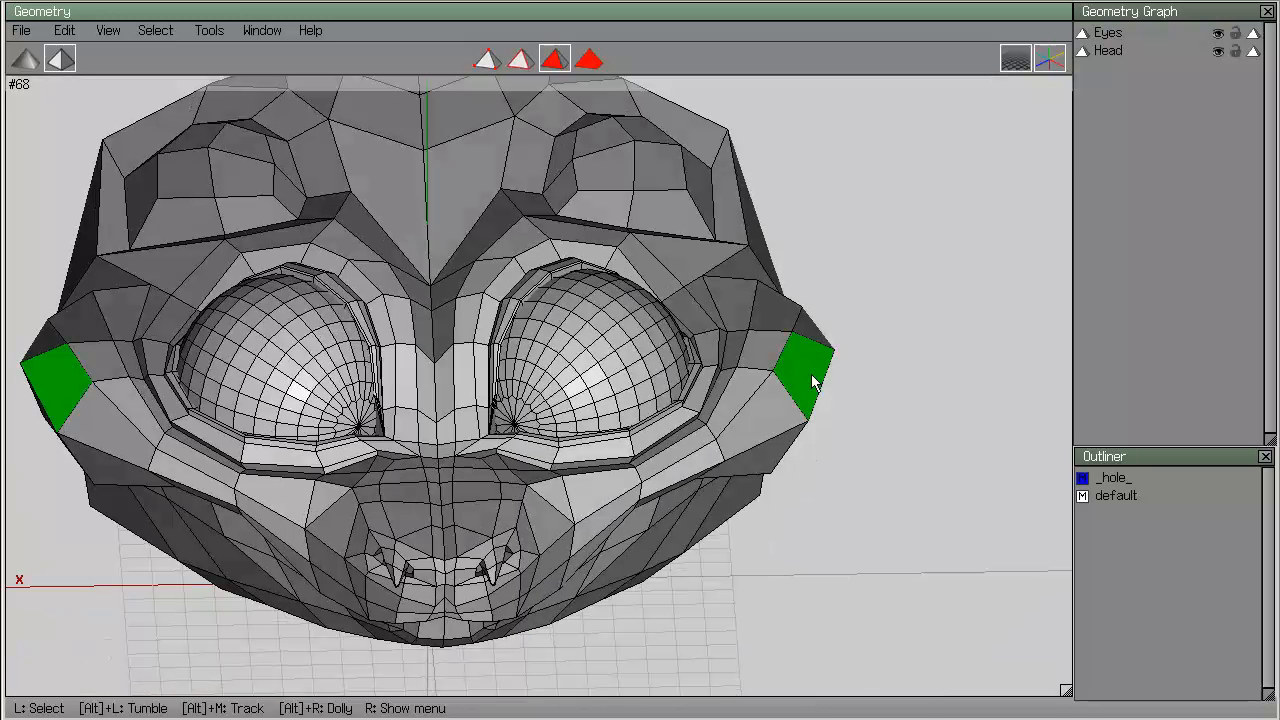
{"action": "left_click_drag", "start_coordinate": [812, 383], "coordinate": [790, 282], "text": "alt"}
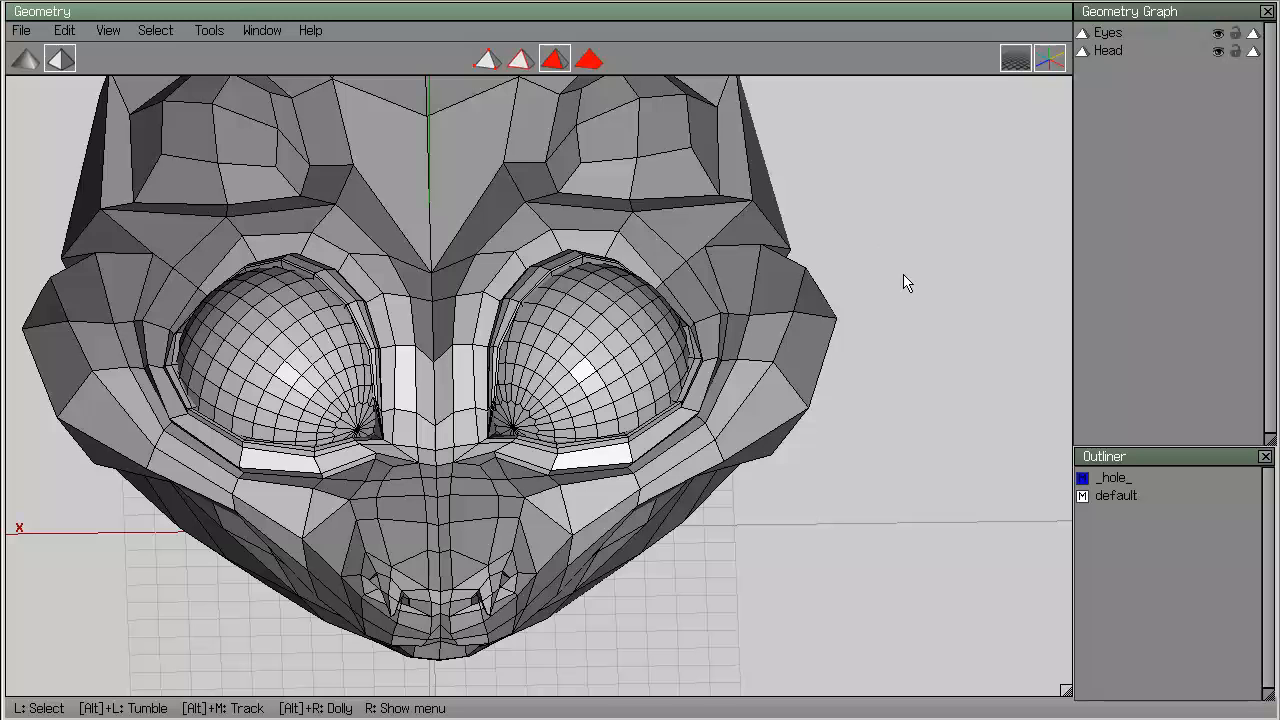
{"action": "mouse_move", "coordinate": [906, 283]}
{"action": "left_mouse_down", "text": "alt"}
{"action": "mouse_move", "coordinate": [1010, 278]}
{"action": "mouse_move", "coordinate": [896, 275]}
{"action": "left_mouse_up", "text": "alt"}
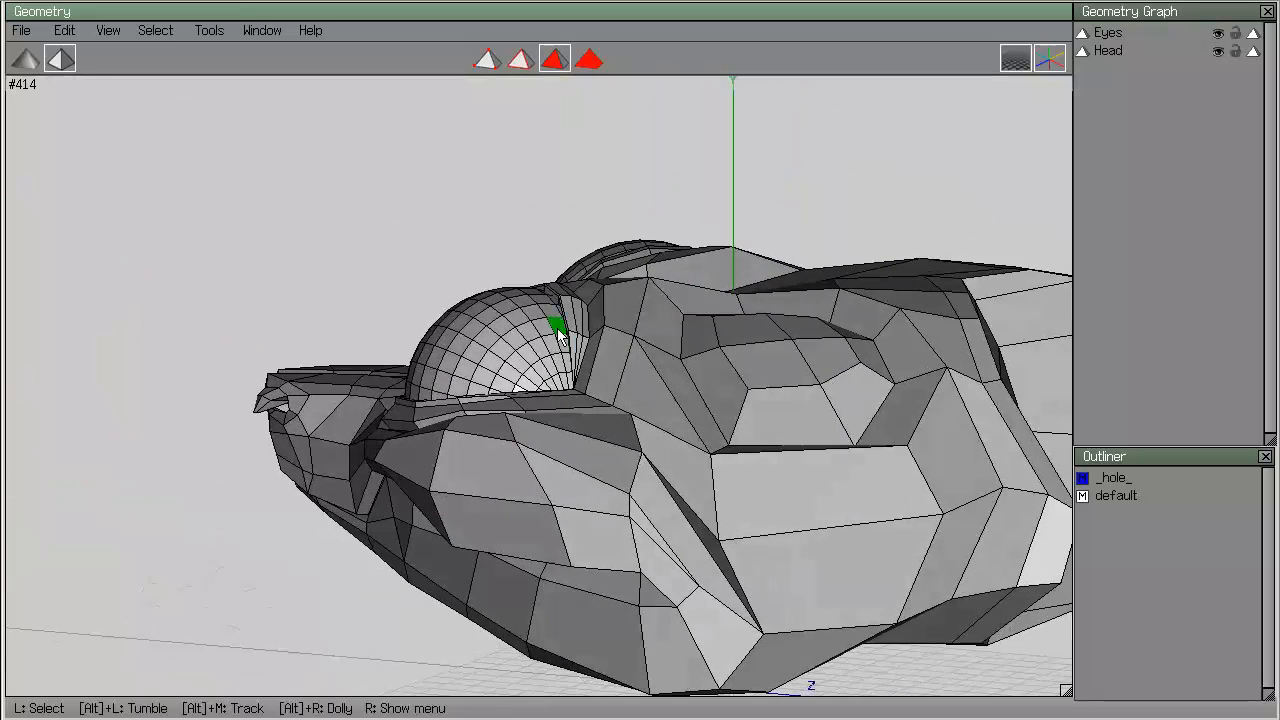
{"action": "left_click_drag", "start_coordinate": [641, 192], "coordinate": [644, 194], "text": "alt"}
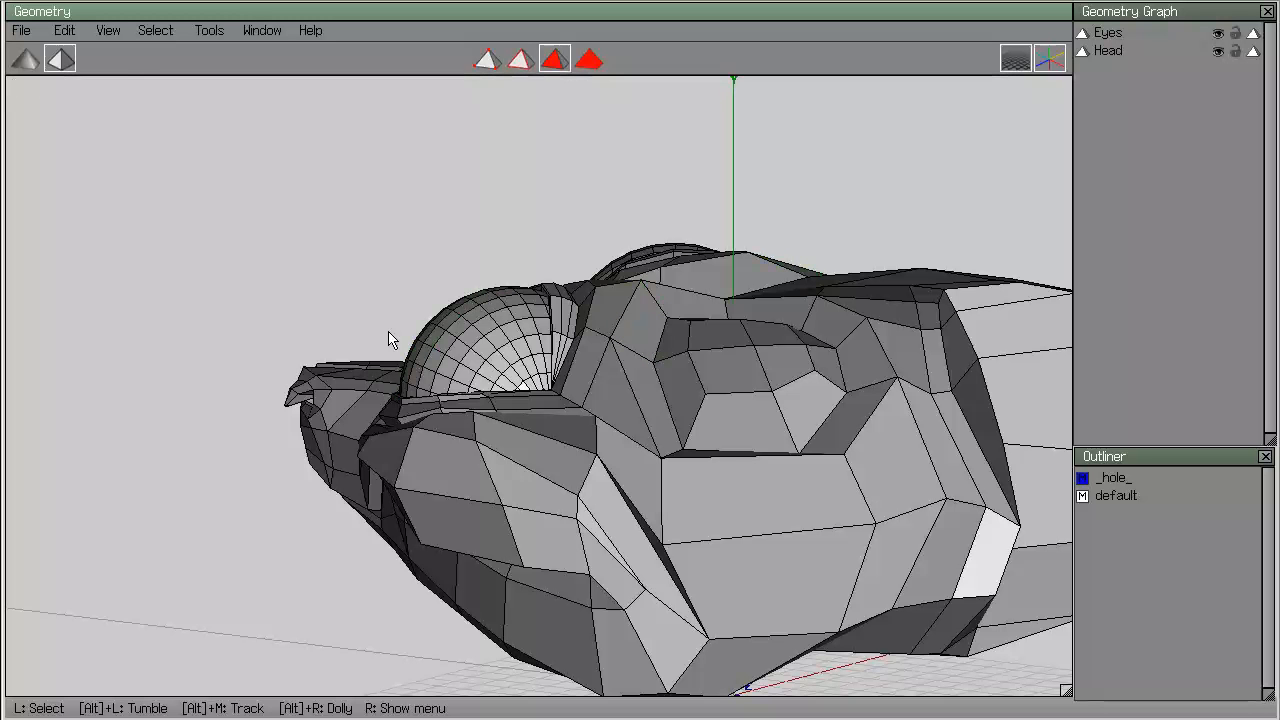
{"action": "left_click_drag", "start_coordinate": [391, 337], "coordinate": [640, 313], "text": "alt"}
{"action": "right_click_drag", "start_coordinate": [640, 313], "coordinate": [917, 363], "text": "alt"}
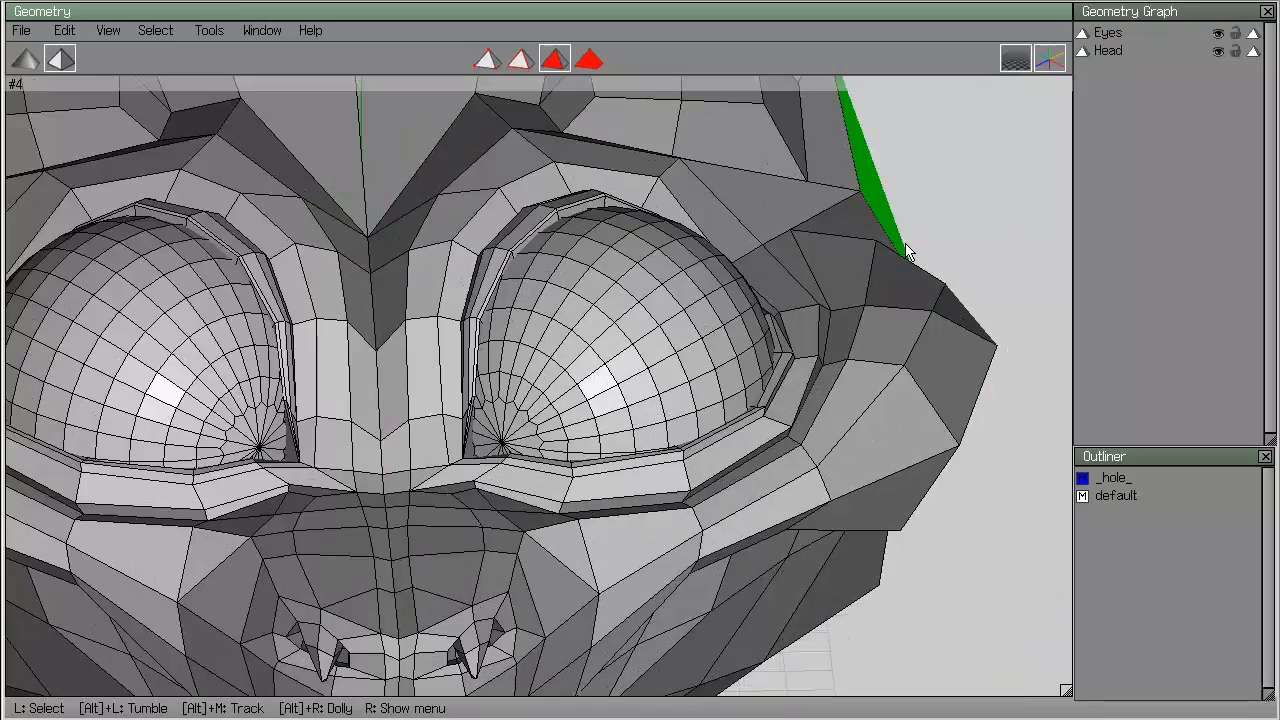
{"action": "middle_click_drag", "start_coordinate": [896, 172], "coordinate": [886, 244], "text": "alt"}
{"action": "left_click_drag", "start_coordinate": [896, 172], "coordinate": [1024, 62], "text": "alt"}
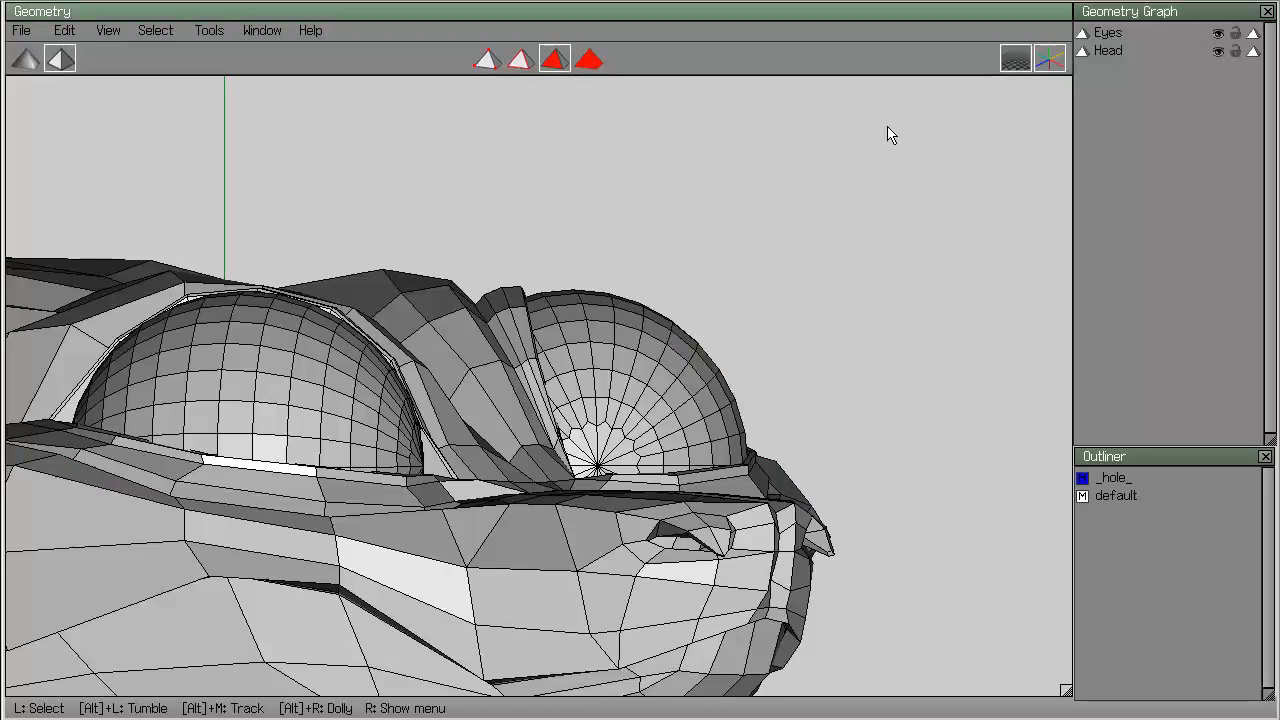
{"action": "left_click_drag", "start_coordinate": [889, 131], "coordinate": [838, 200], "text": "alt"}
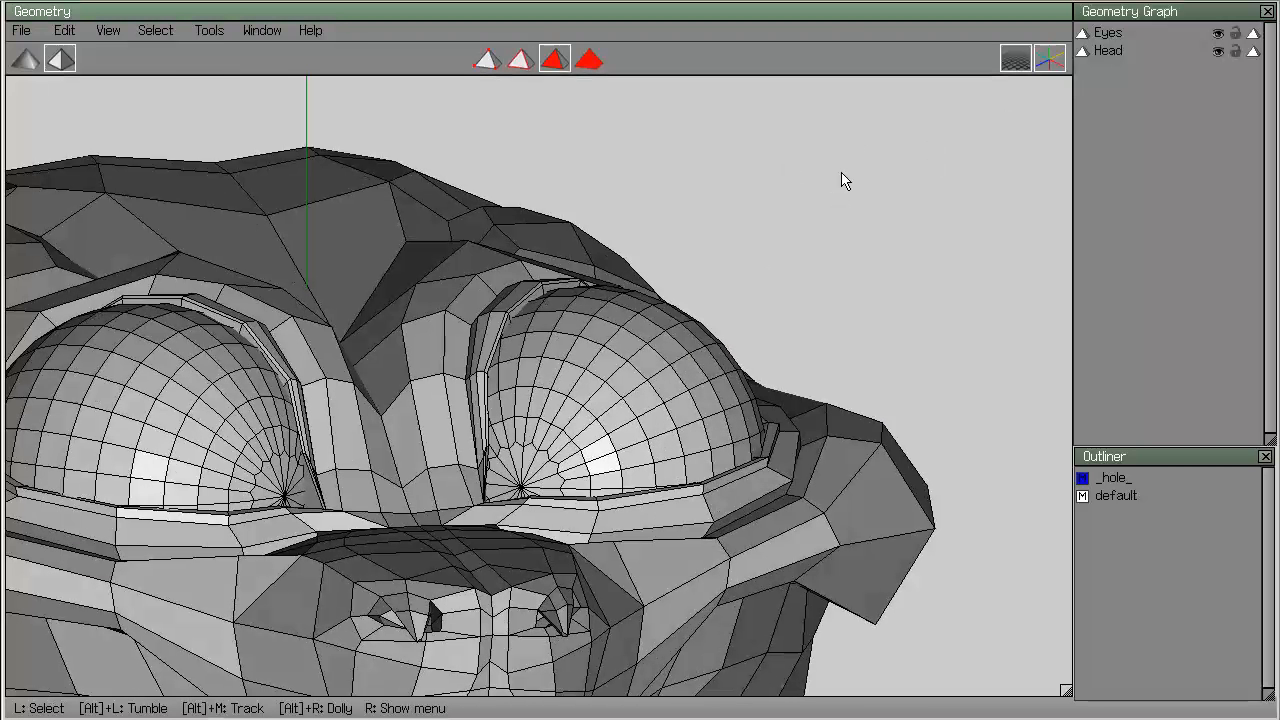
Duplicate the Head object.
{"action": "left_click", "coordinate": [1100, 50]}
{"action": "right_click", "coordinate": [1098, 53]}
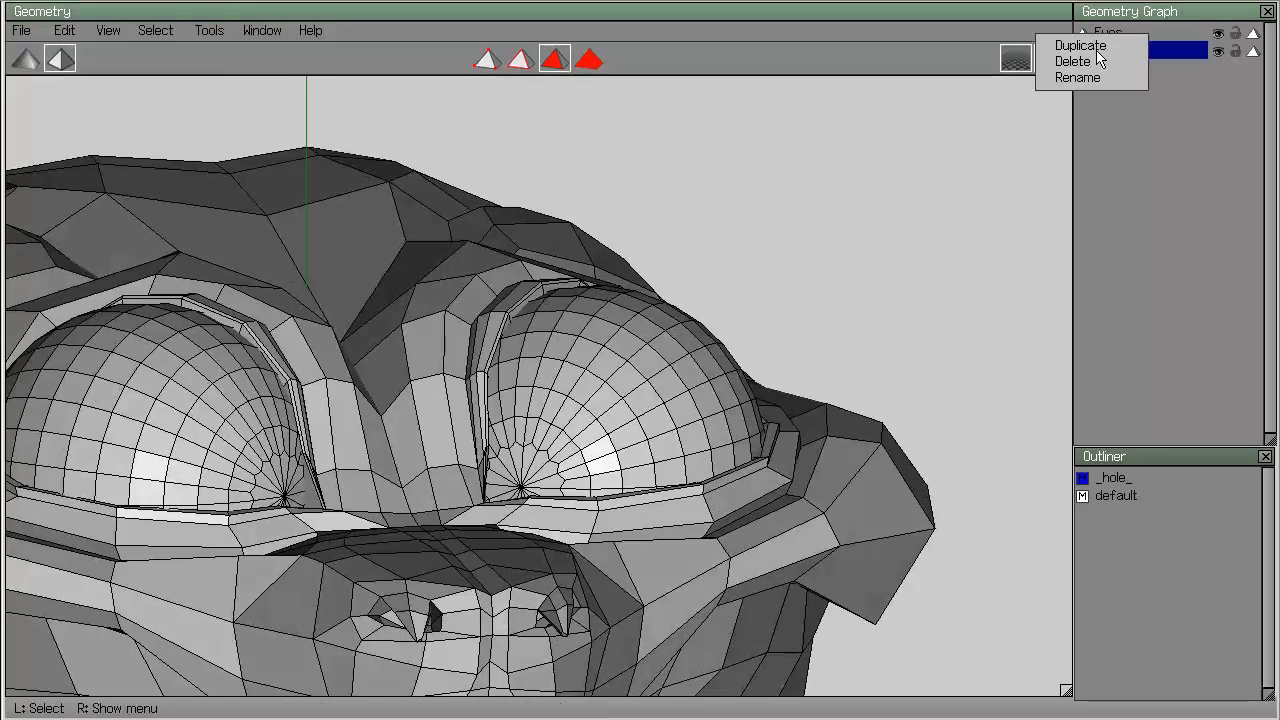
{"action": "left_click", "coordinate": [1082, 45]}
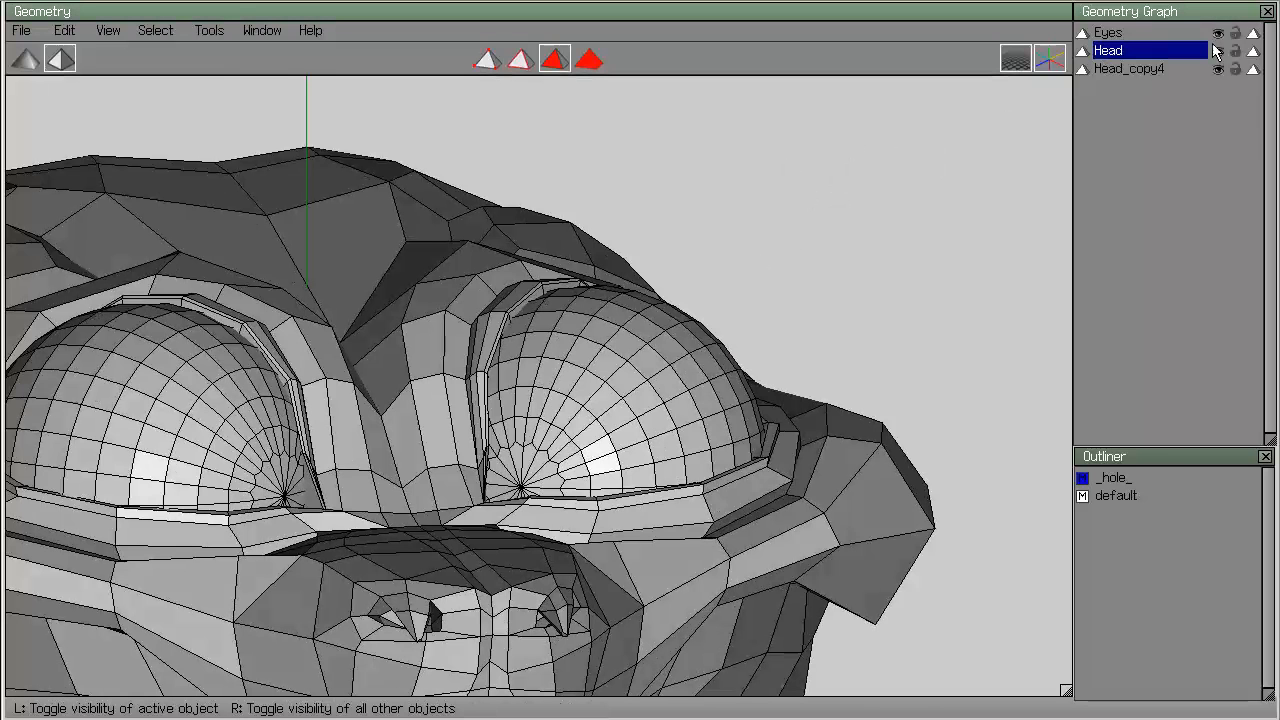
Hide the original Head object and display the Eyes object as a wireframe.
{"action": "left_click", "coordinate": [1217, 50]}
{"action": "left_click", "coordinate": [1253, 33]}
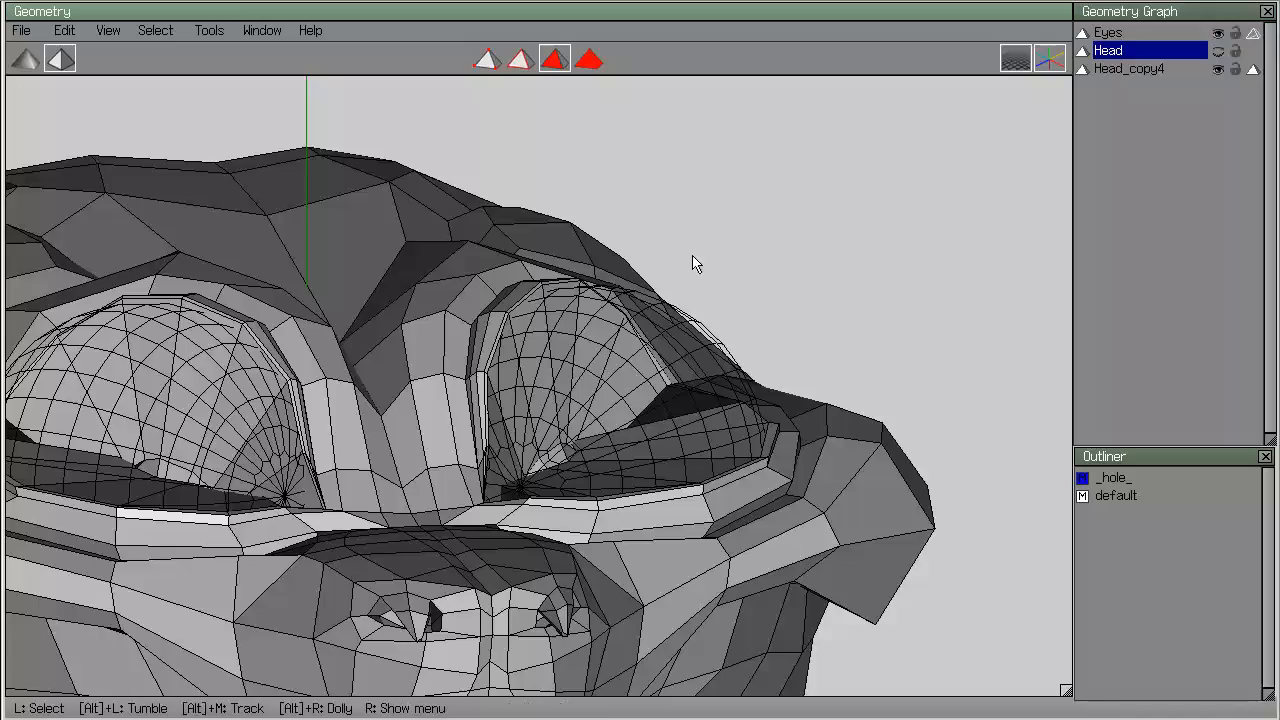
{"action": "mouse_move", "coordinate": [697, 263]}
{"action": "left_mouse_down", "text": "alt"}
{"action": "mouse_move", "coordinate": [650, 270]}
{"action": "mouse_move", "coordinate": [720, 300]}
{"action": "mouse_move", "coordinate": [670, 275]}
{"action": "mouse_move", "coordinate": [700, 265]}
{"action": "left_mouse_up", "text": "alt"}
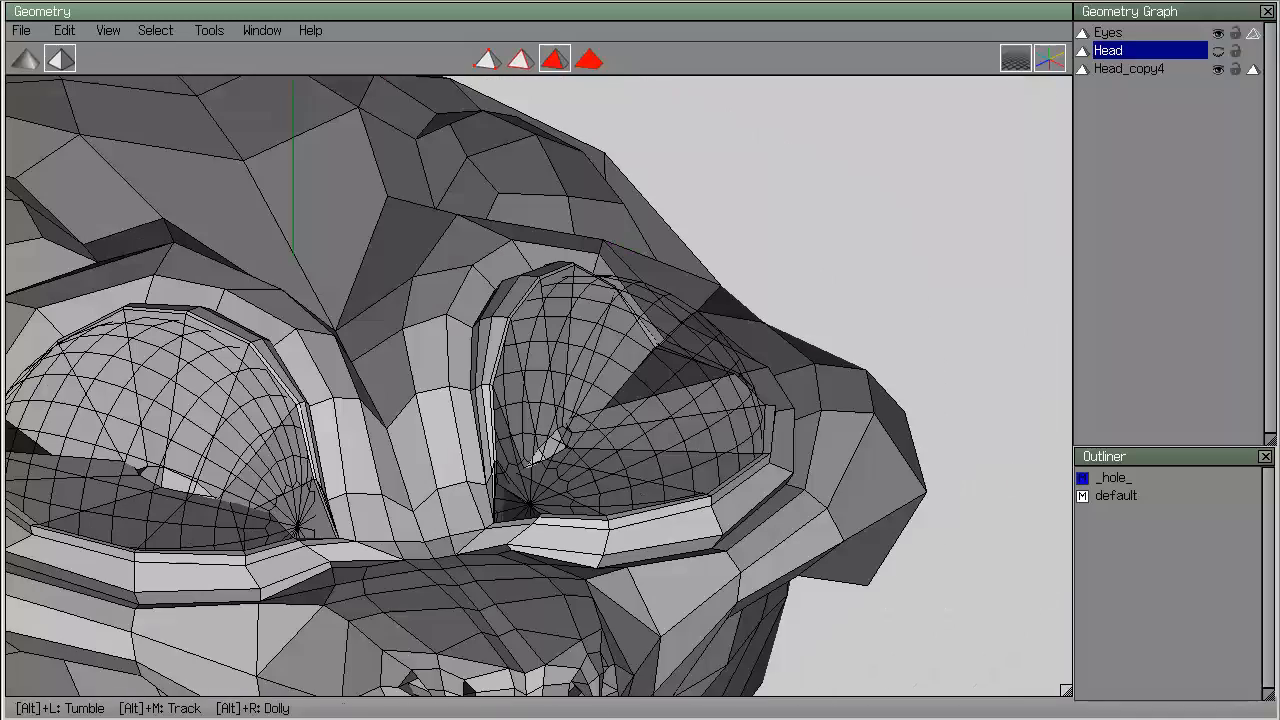
Rename the copied head object as Head_Blink1.
{"action": "left_click", "coordinate": [1140, 69]}
{"action": "right_click", "coordinate": [1140, 69]}
{"action": "left_click", "coordinate": [1145, 101]}
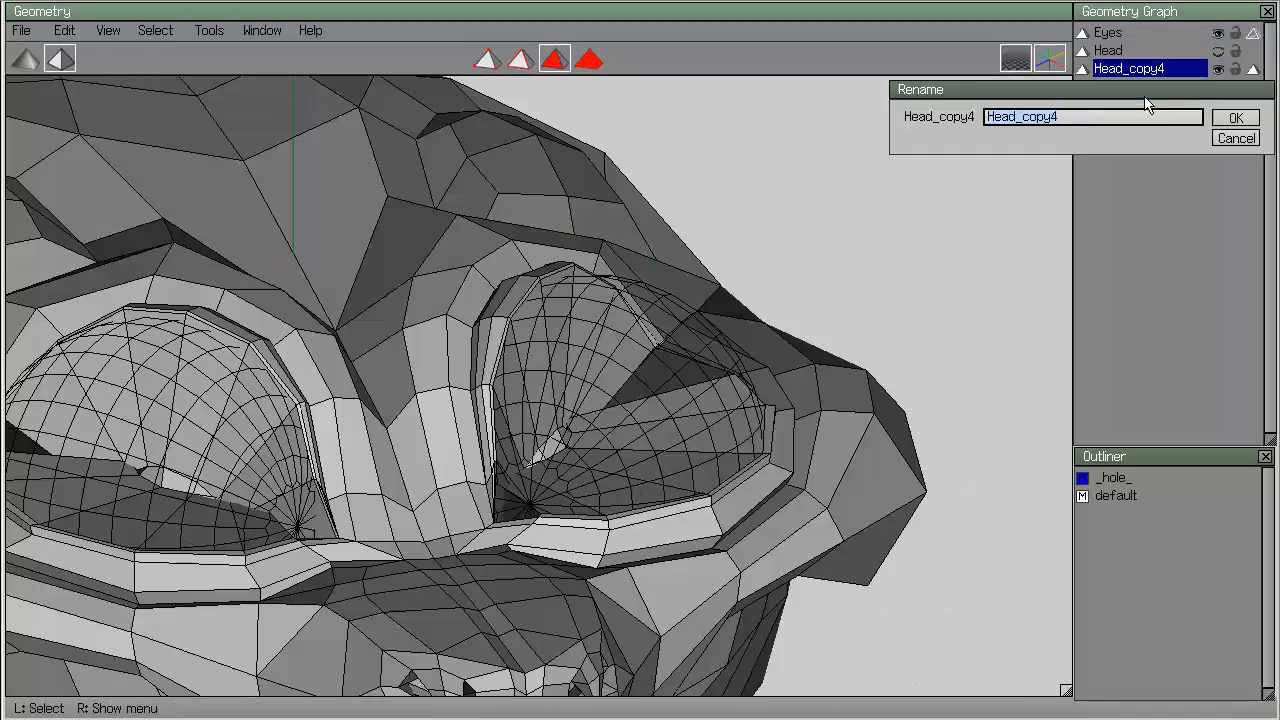
{"action": "type", "text": "Head_Blink"}
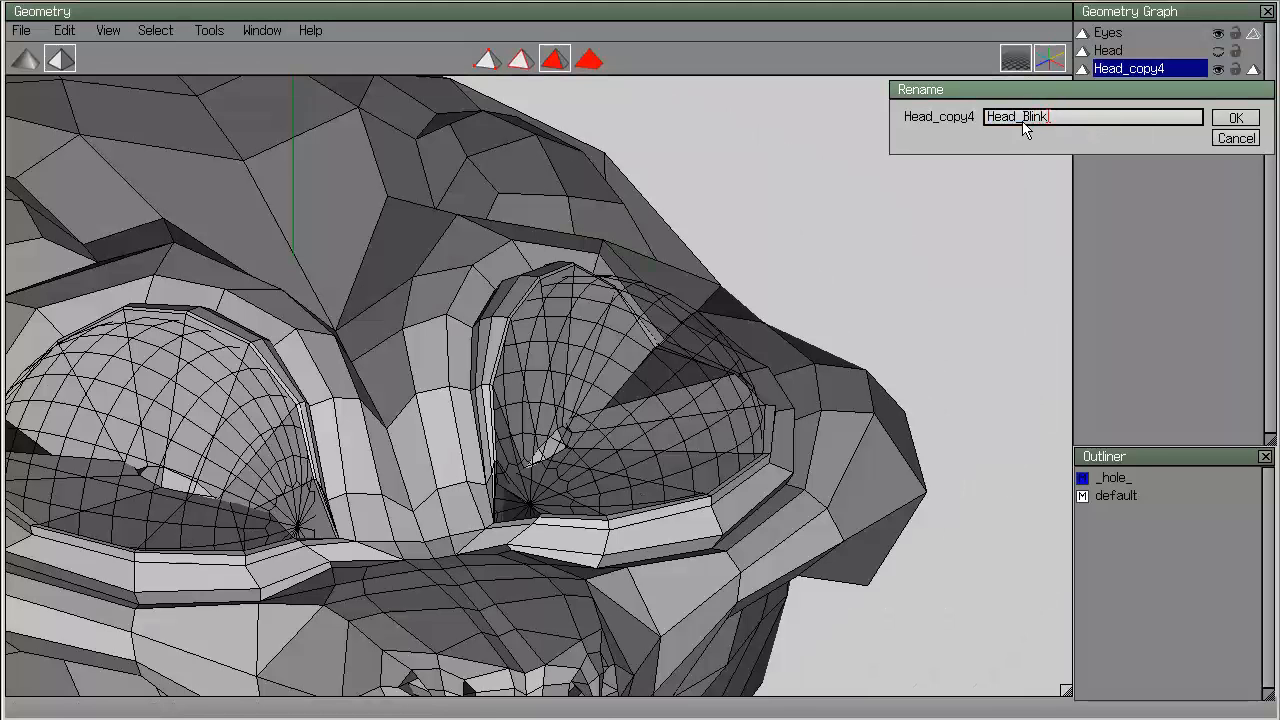
{"action": "type", "text": "1"}
{"action": "key", "text": "Return"}
Lock the Eyes object and examine the rims of both eyelid openings up close.
{"action": "double_click", "coordinate": [595, 286]}
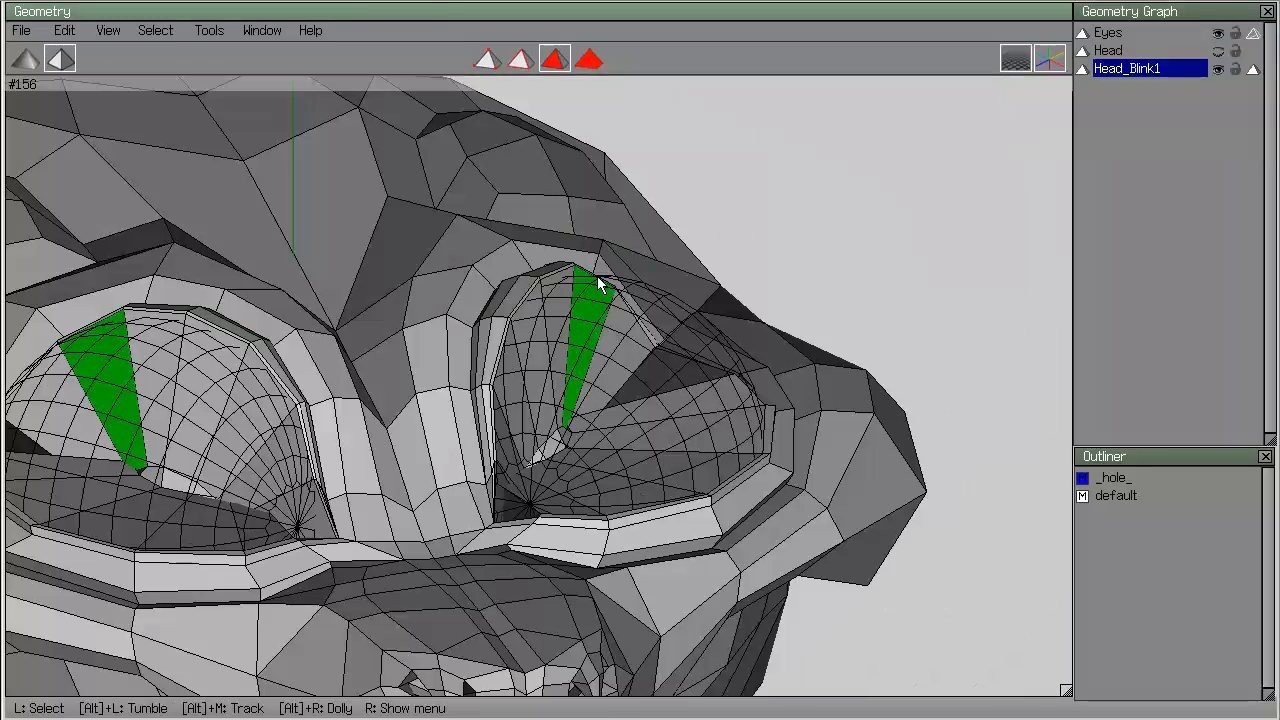
{"action": "left_click_drag", "start_coordinate": [931, 234], "coordinate": [622, 265], "text": "alt"}
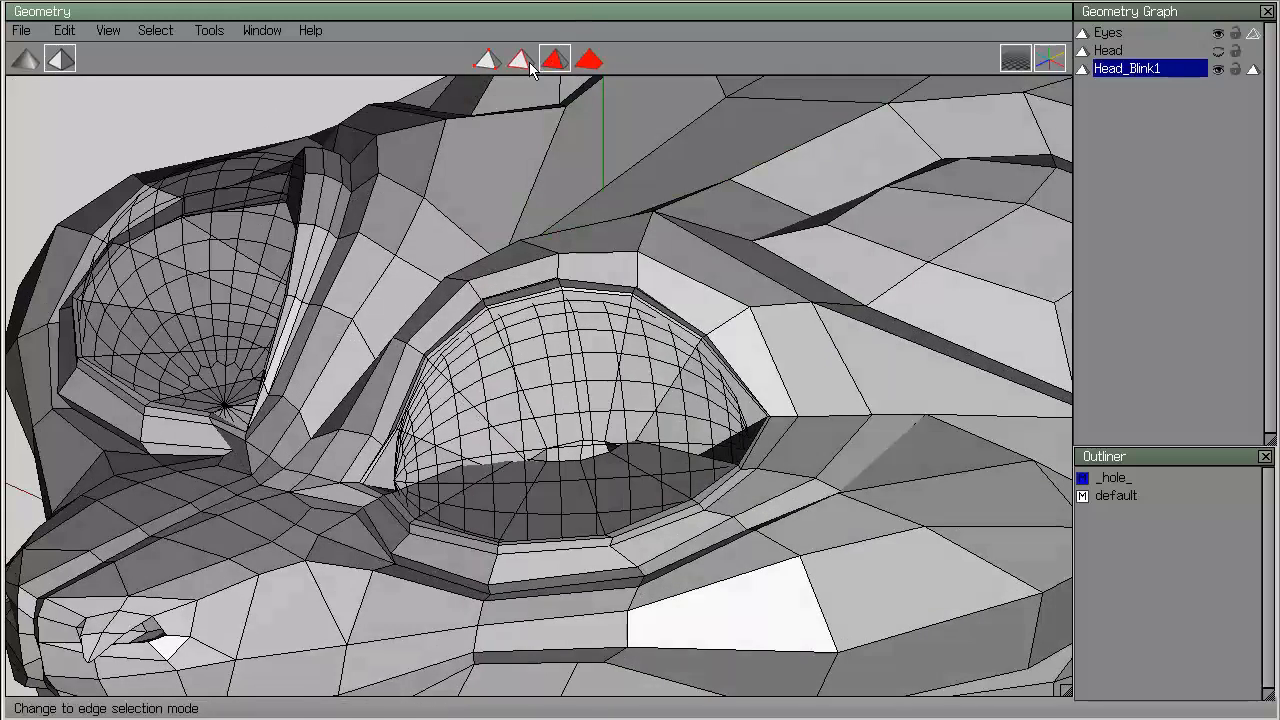
{"action": "scroll", "coordinate": [666, 254], "scroll_direction": "up", "scroll_amount": 3}
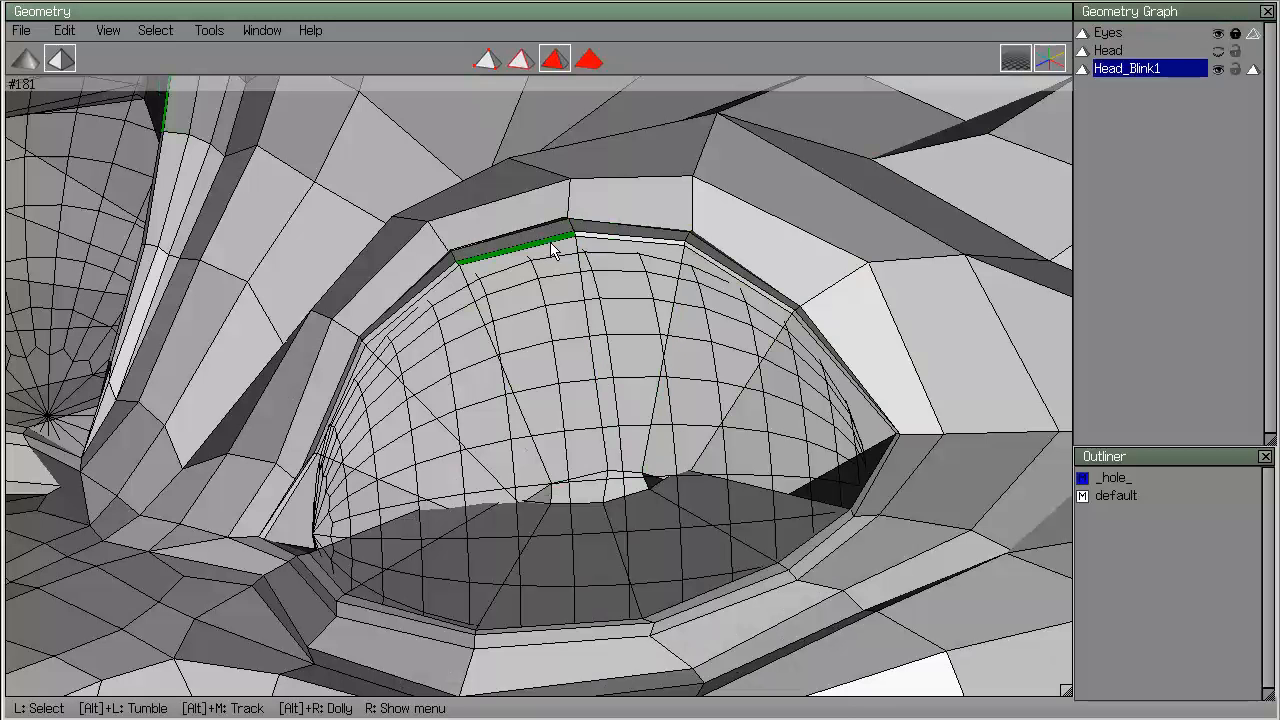
{"action": "right_click_drag", "start_coordinate": [538, 347], "coordinate": [400, 347], "text": "alt"}
{"action": "left_click_drag", "start_coordinate": [560, 348], "coordinate": [660, 400], "text": "alt"}
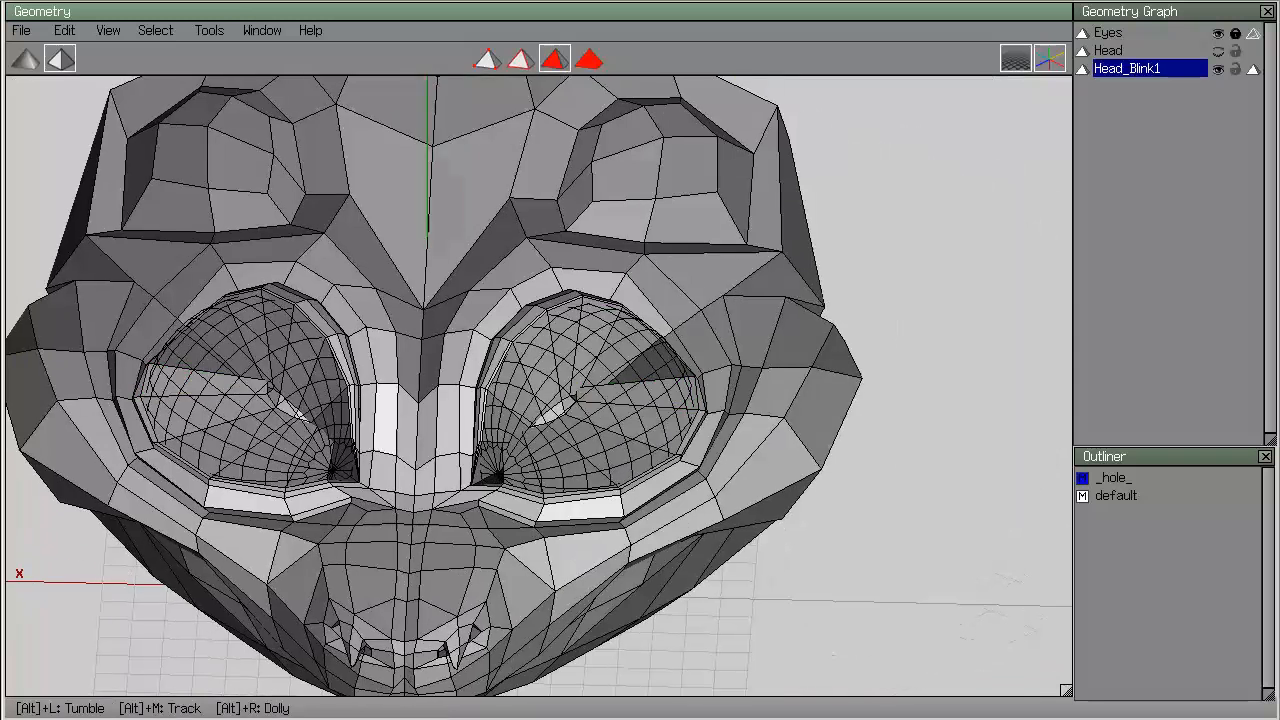
{"action": "left_click_drag", "start_coordinate": [460, 317], "coordinate": [466, 317], "text": "alt"}
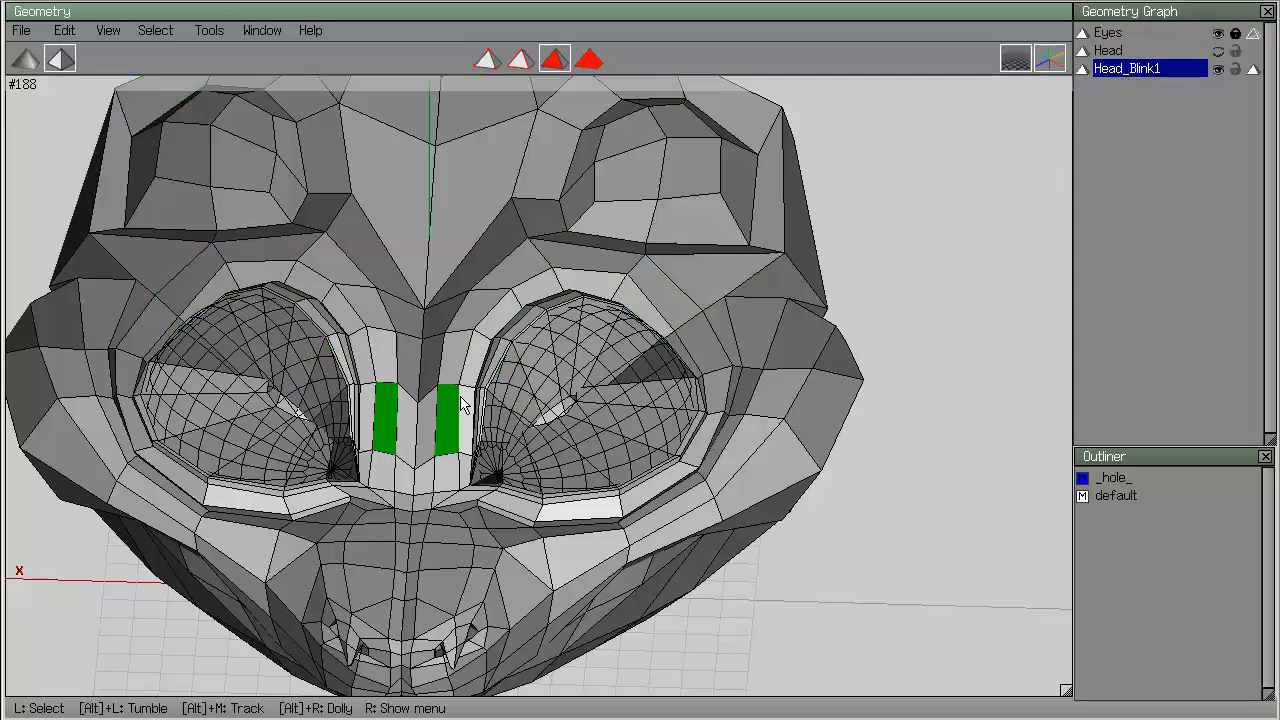
{"action": "middle_click_drag", "start_coordinate": [500, 312], "coordinate": [570, 312], "text": "alt"}
{"action": "scroll", "coordinate": [590, 345], "scroll_direction": "up", "scroll_amount": 8}
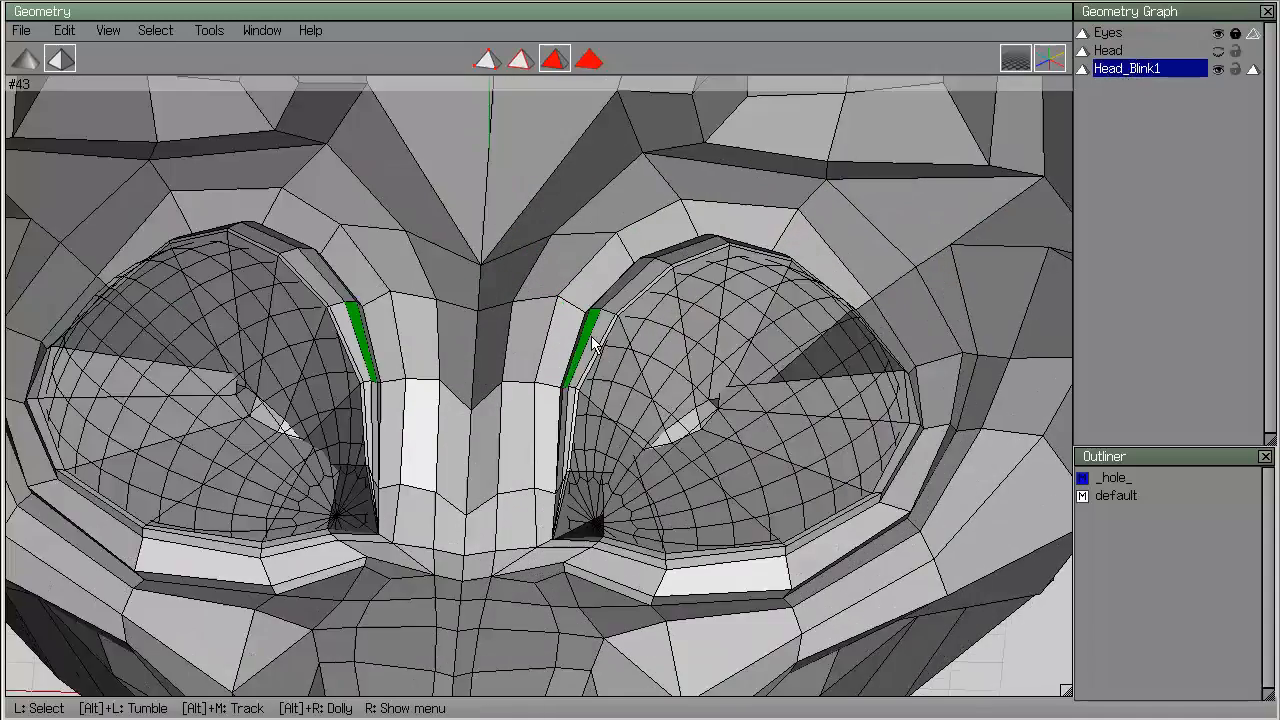
Select the five narrow faces along the inner rim of the upper eyelid on Head_Blink1.
{"action": "left_click_drag", "start_coordinate": [695, 350], "coordinate": [700, 305], "text": "alt"}
{"action": "right_click_drag", "start_coordinate": [700, 305], "coordinate": [800, 260], "text": "alt"}
{"action": "middle_click_drag", "start_coordinate": [880, 215], "coordinate": [733, 203], "text": "alt"}
{"action": "left_click", "coordinate": [694, 163]}
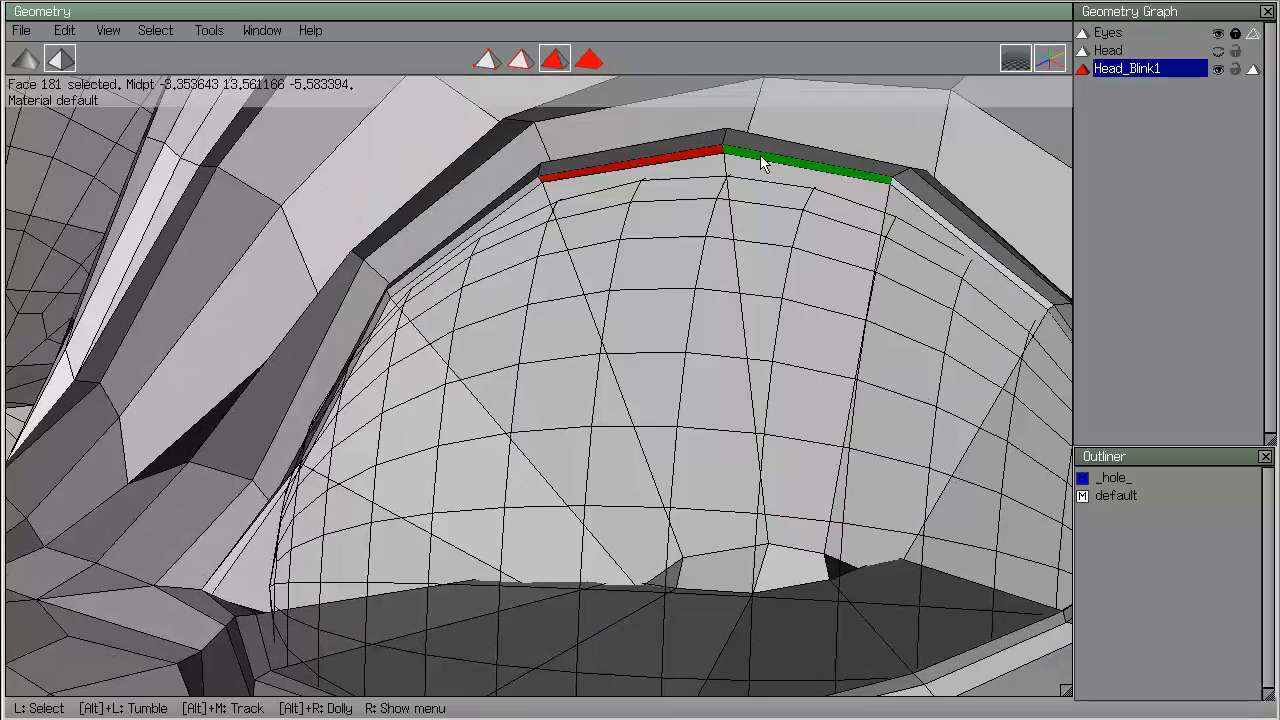
{"action": "left_click", "coordinate": [766, 163]}
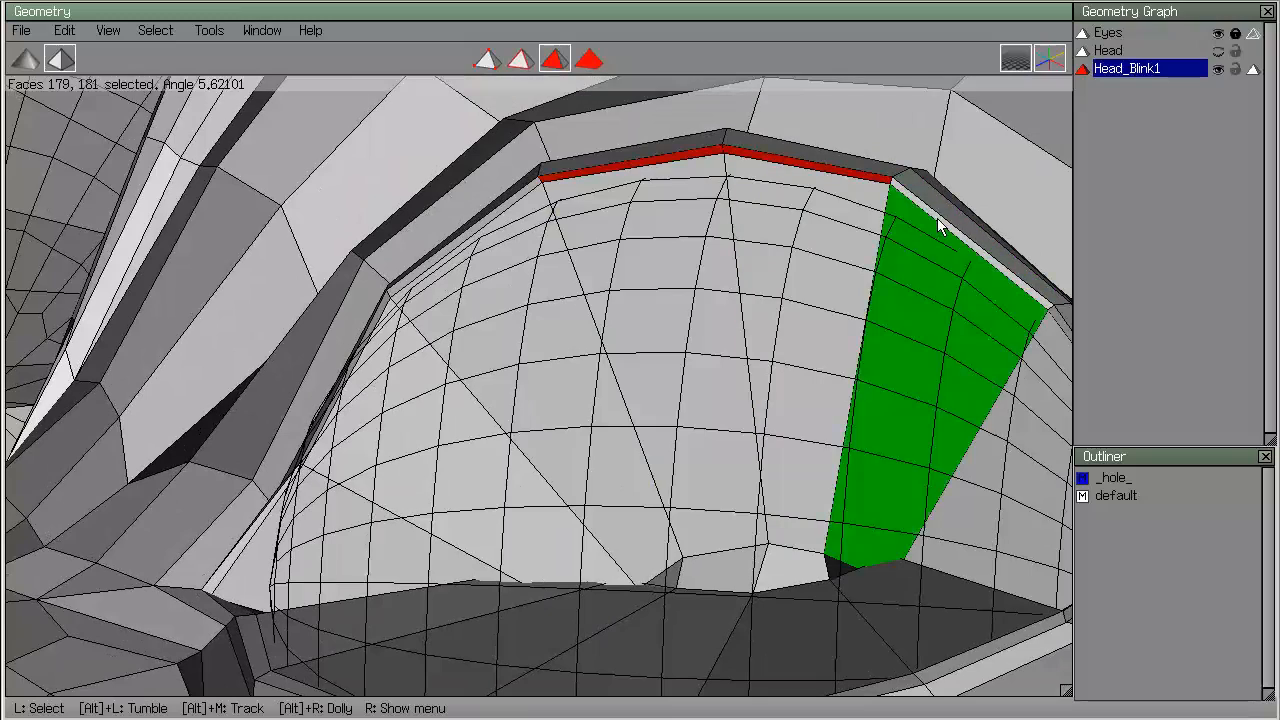
{"action": "right_click_drag", "start_coordinate": [941, 219], "coordinate": [897, 238], "text": "alt"}
{"action": "middle_click_drag", "start_coordinate": [896, 237], "coordinate": [955, 441], "text": "alt"}
{"action": "right_click_drag", "start_coordinate": [884, 385], "coordinate": [930, 385], "text": "alt"}
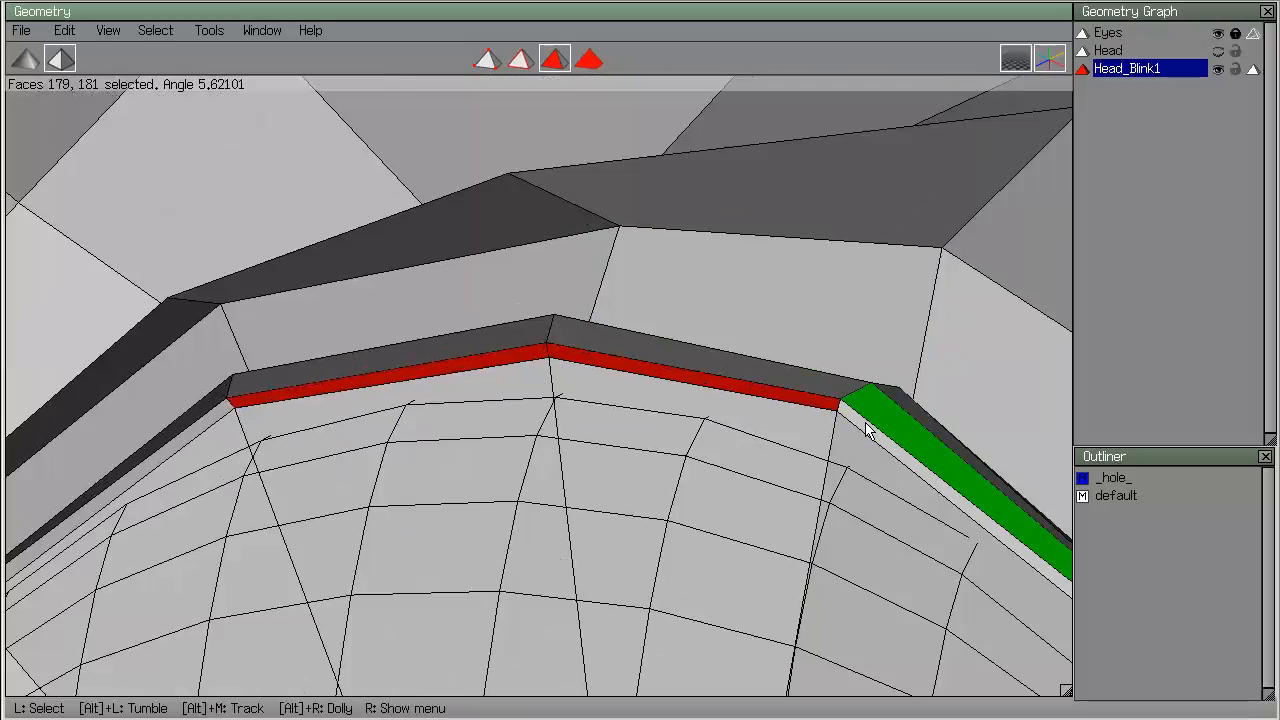
{"action": "left_click", "coordinate": [867, 427]}
{"action": "left_click", "coordinate": [207, 418]}
{"action": "right_click_drag", "start_coordinate": [340, 560], "coordinate": [311, 563], "text": "alt"}
{"action": "scroll", "coordinate": [318, 560], "scroll_direction": "down", "scroll_amount": 4}
{"action": "left_click_drag", "start_coordinate": [338, 552], "coordinate": [440, 543], "text": "alt"}
{"action": "left_click", "coordinate": [272, 566]}
{"action": "scroll", "coordinate": [460, 543], "scroll_direction": "down", "scroll_amount": 5}
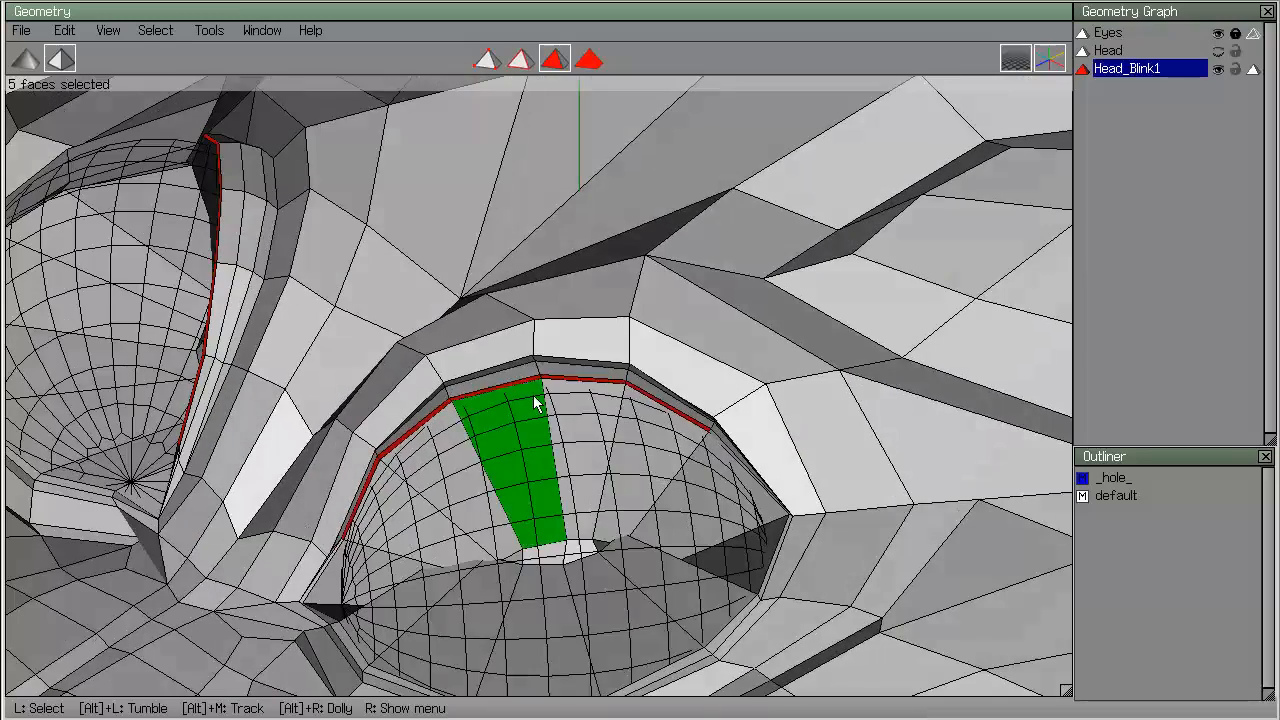
Rotate the selected eyelid rim faces about -38° around the axis between the eye's outer and inner corner vertices.
{"action": "right_click", "coordinate": [545, 294]}
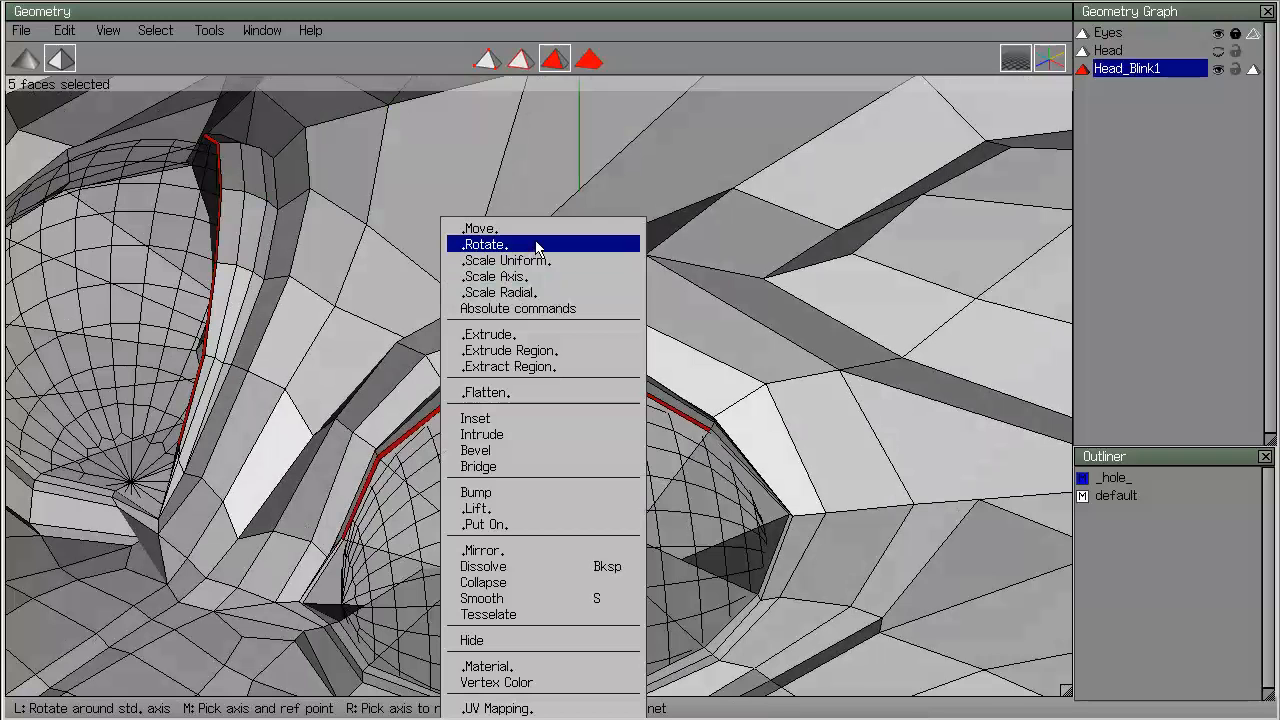
{"action": "left_click", "coordinate": [846, 245]}
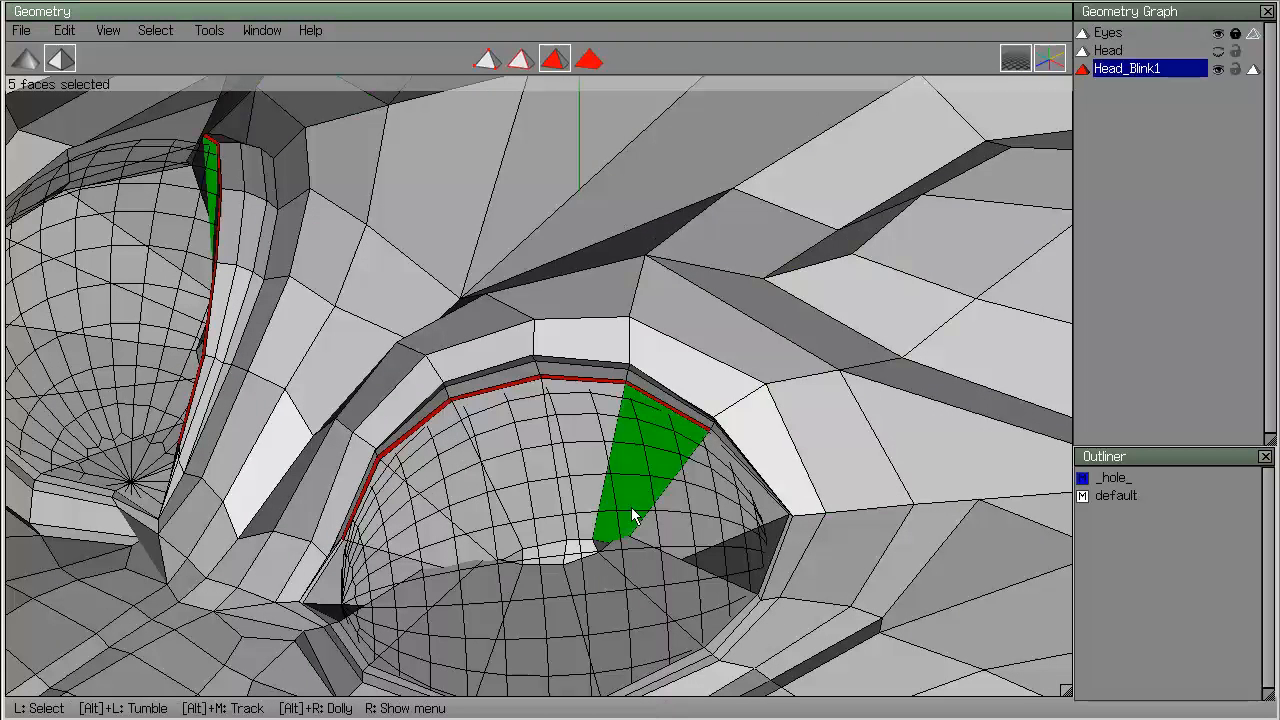
{"action": "right_click", "coordinate": [622, 168]}
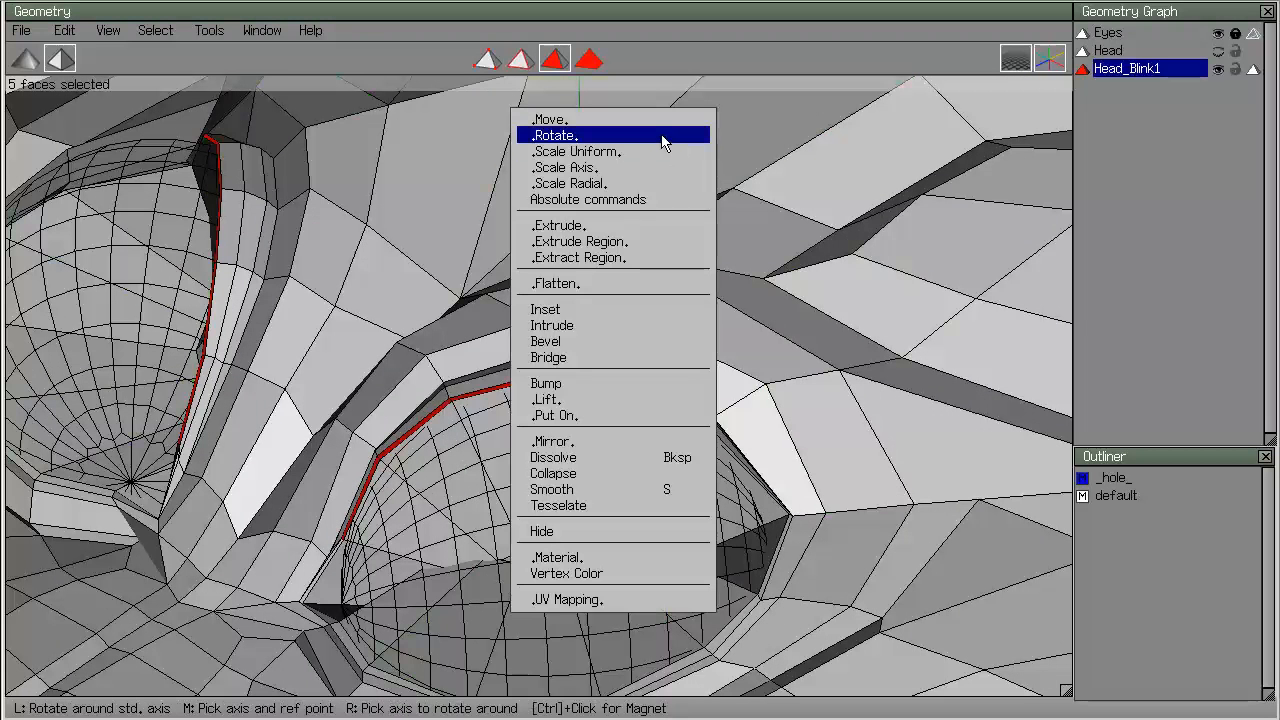
{"action": "left_click", "coordinate": [663, 136]}
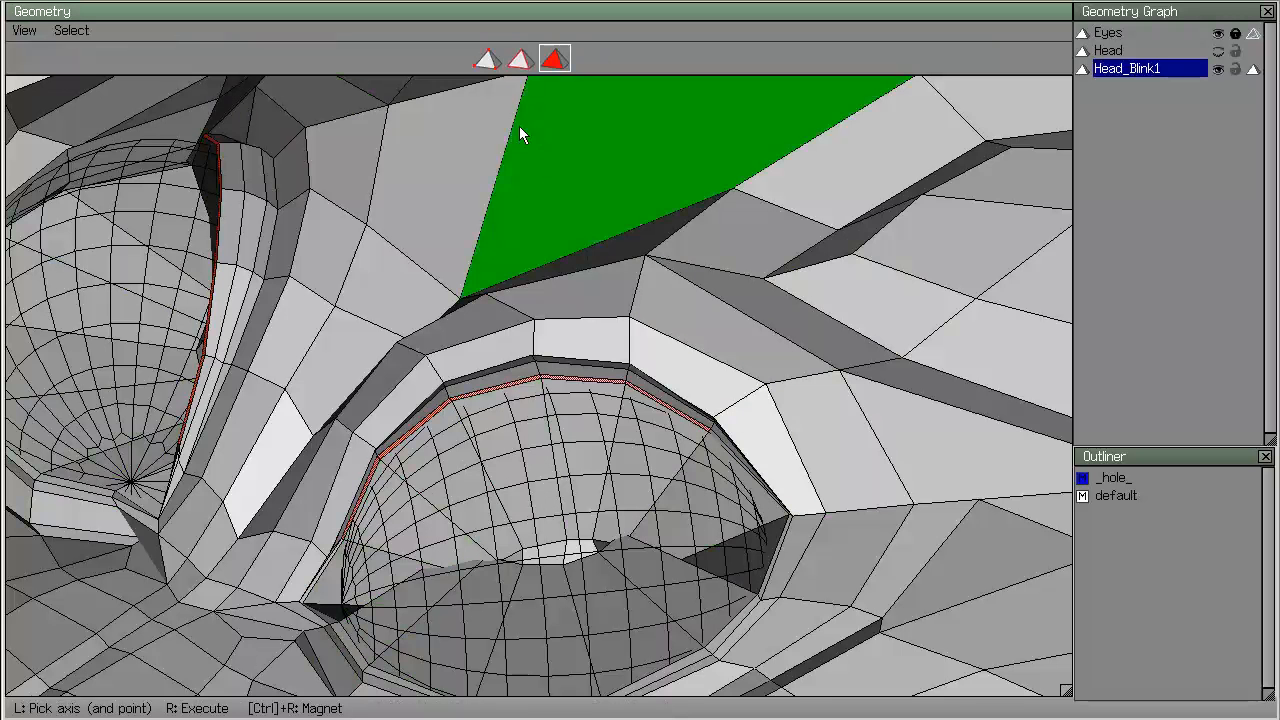
{"action": "left_click", "coordinate": [791, 517]}
{"action": "left_click", "coordinate": [302, 604]}
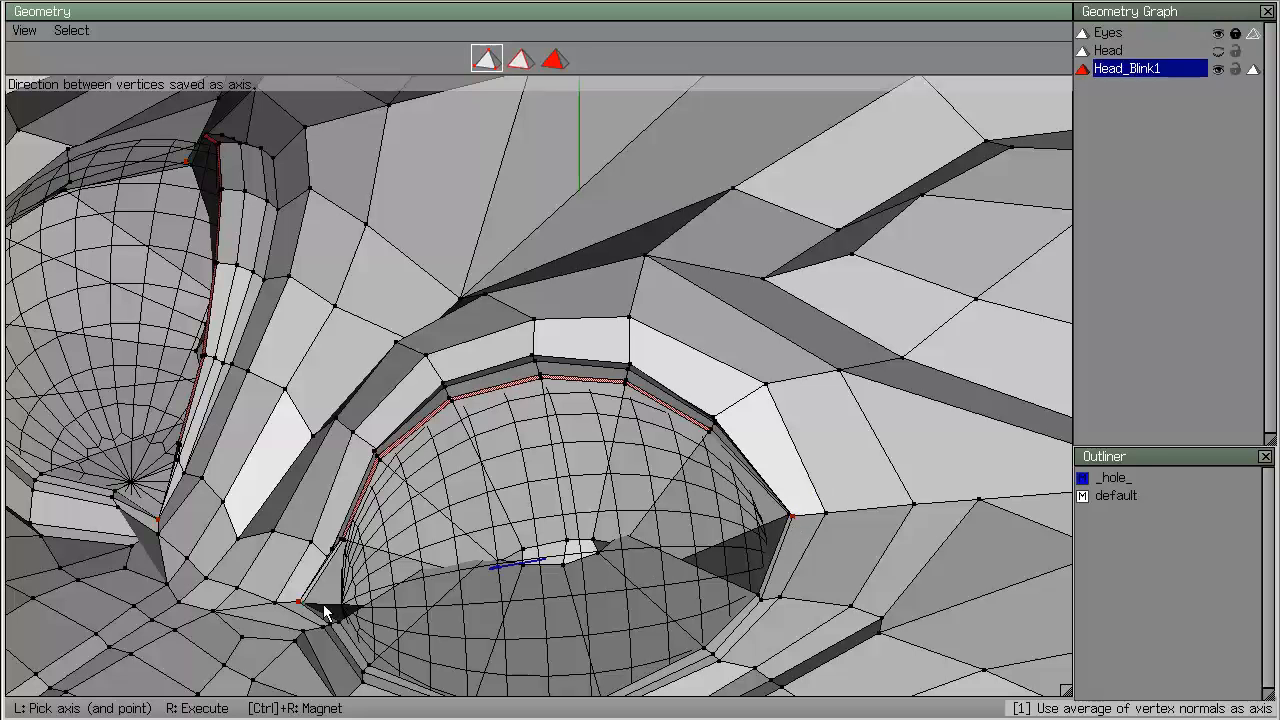
{"action": "left_click_drag", "start_coordinate": [780, 536], "coordinate": [872, 404], "text": "alt"}
{"action": "middle_click_drag", "start_coordinate": [533, 572], "coordinate": [601, 511], "text": "alt"}
{"action": "left_click_drag", "start_coordinate": [603, 516], "coordinate": [582, 497], "text": "alt"}
{"action": "right_click", "coordinate": [625, 494]}
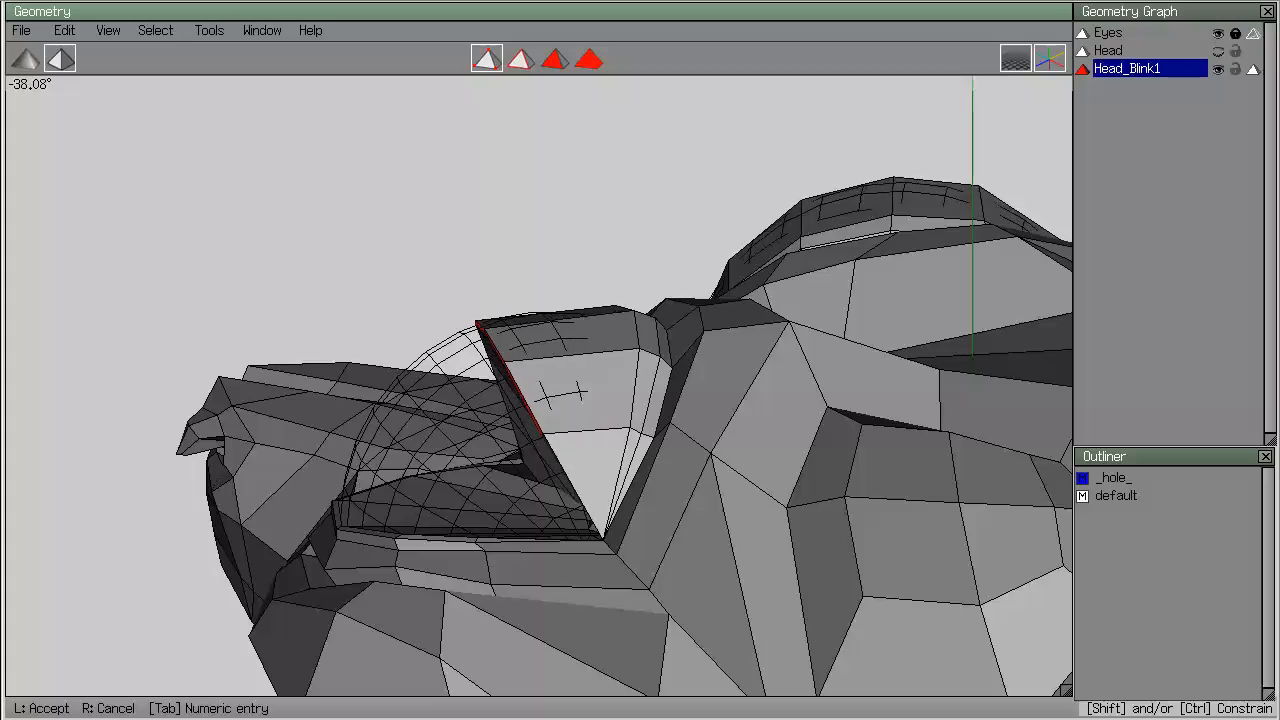
{"action": "left_click", "coordinate": [625, 494]}
Move the five selected upper eyelid rim faces slightly to adjust their fit over the eyeball.
{"action": "left_click_drag", "start_coordinate": [625, 494], "coordinate": [575, 328], "text": "alt"}
{"action": "right_click", "coordinate": [575, 330]}
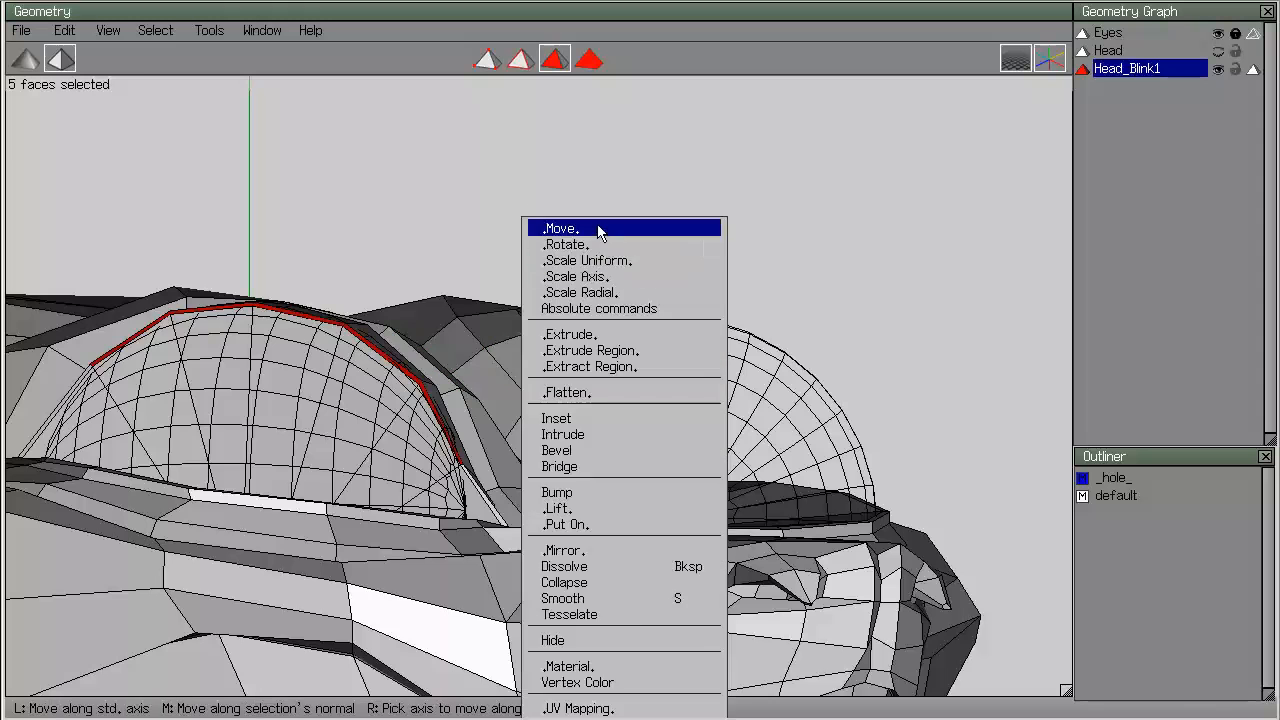
{"action": "left_click", "coordinate": [586, 229]}
{"action": "left_click", "coordinate": [586, 240]}
{"action": "left_click", "coordinate": [606, 251]}
{"action": "left_click_drag", "start_coordinate": [606, 251], "coordinate": [285, 245], "text": "alt"}
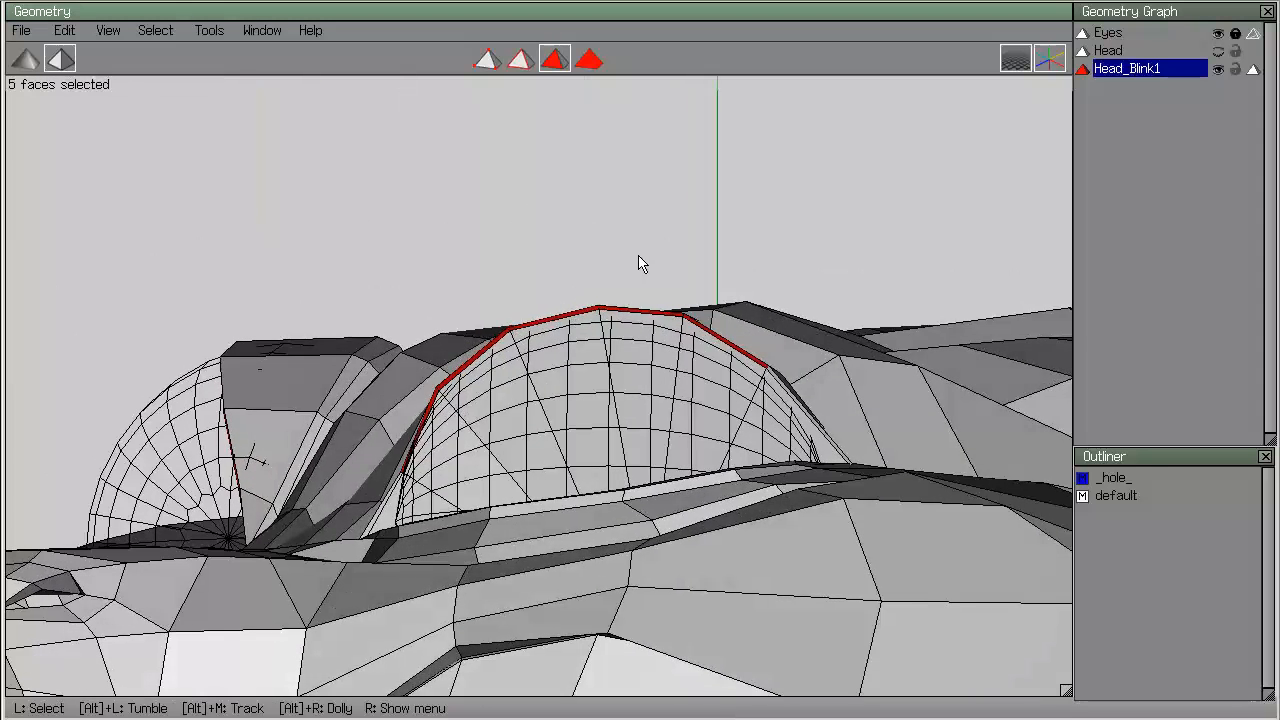
Repeat the last move slightly on the five upper eyelid rim faces and clear the face selection.
{"action": "key", "text": "d"}
{"action": "left_click", "coordinate": [601, 306]}
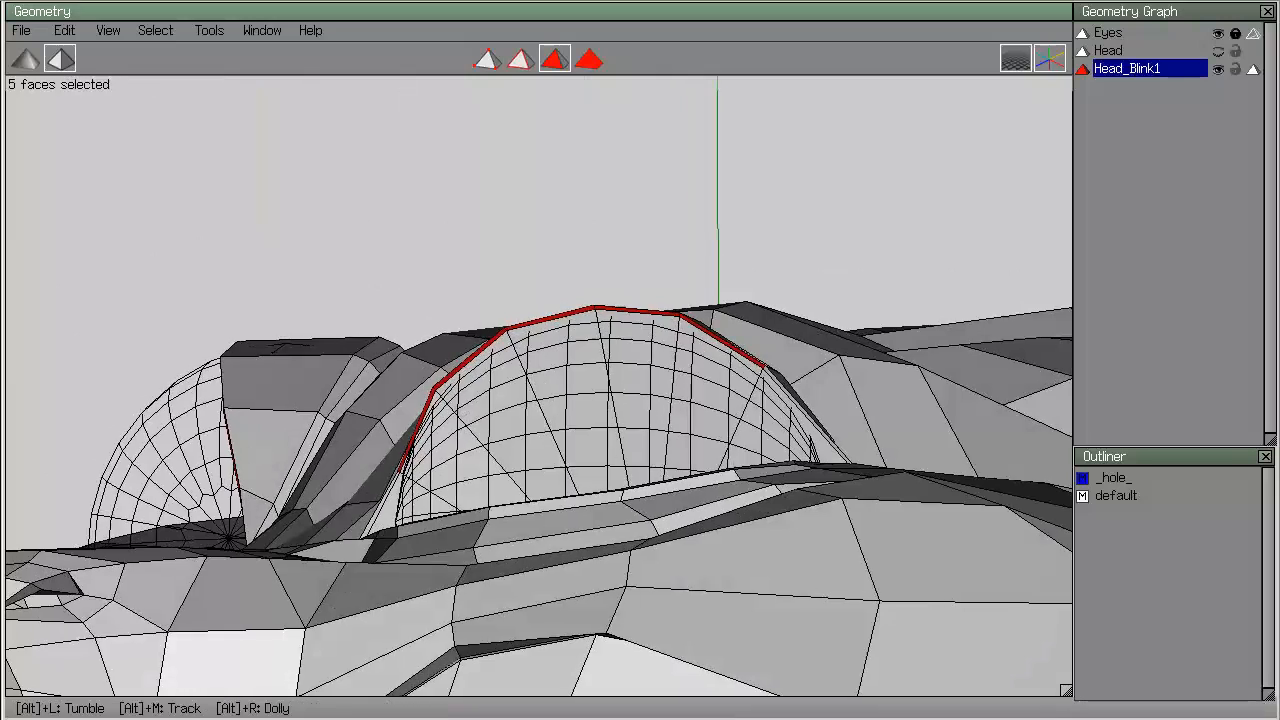
{"action": "left_click_drag", "start_coordinate": [601, 306], "coordinate": [575, 460], "text": "alt"}
{"action": "key", "text": "space"}
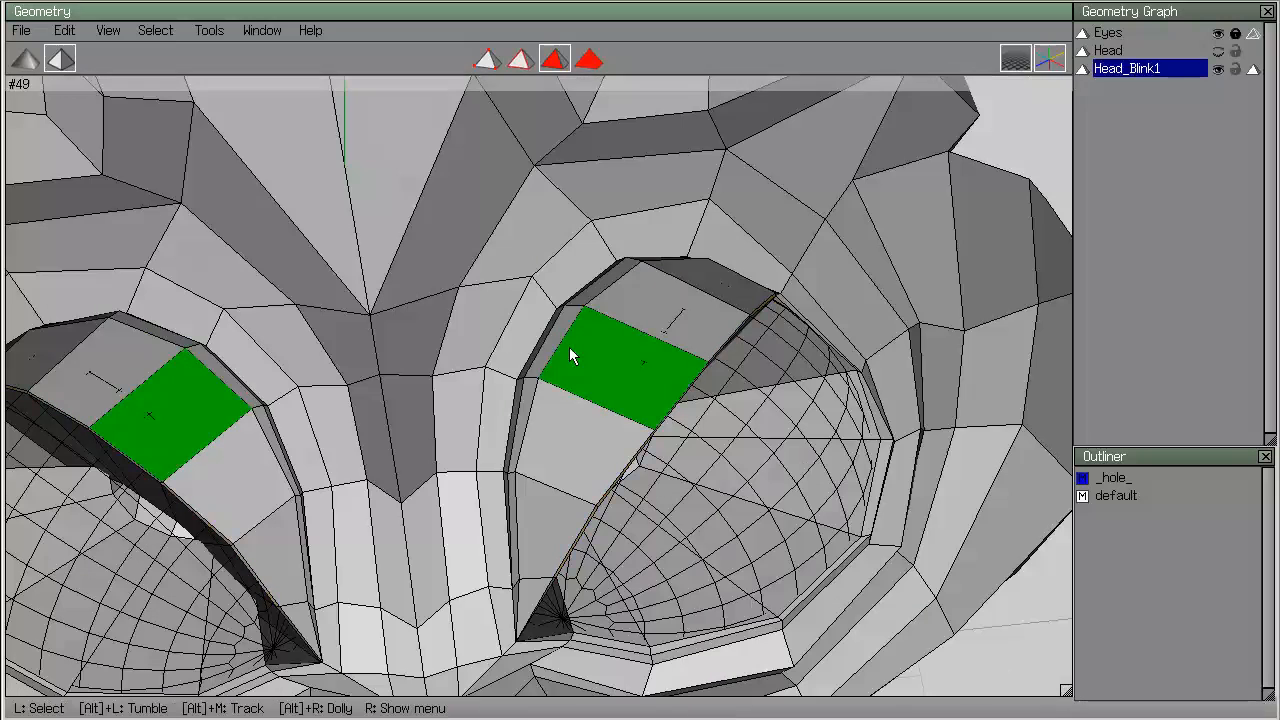
Select the row of five edges running along the upper eyelid just above the large lid faces, excluding the edge at the eye corner.
{"action": "key", "text": "e"}
{"action": "left_click", "coordinate": [529, 537]}
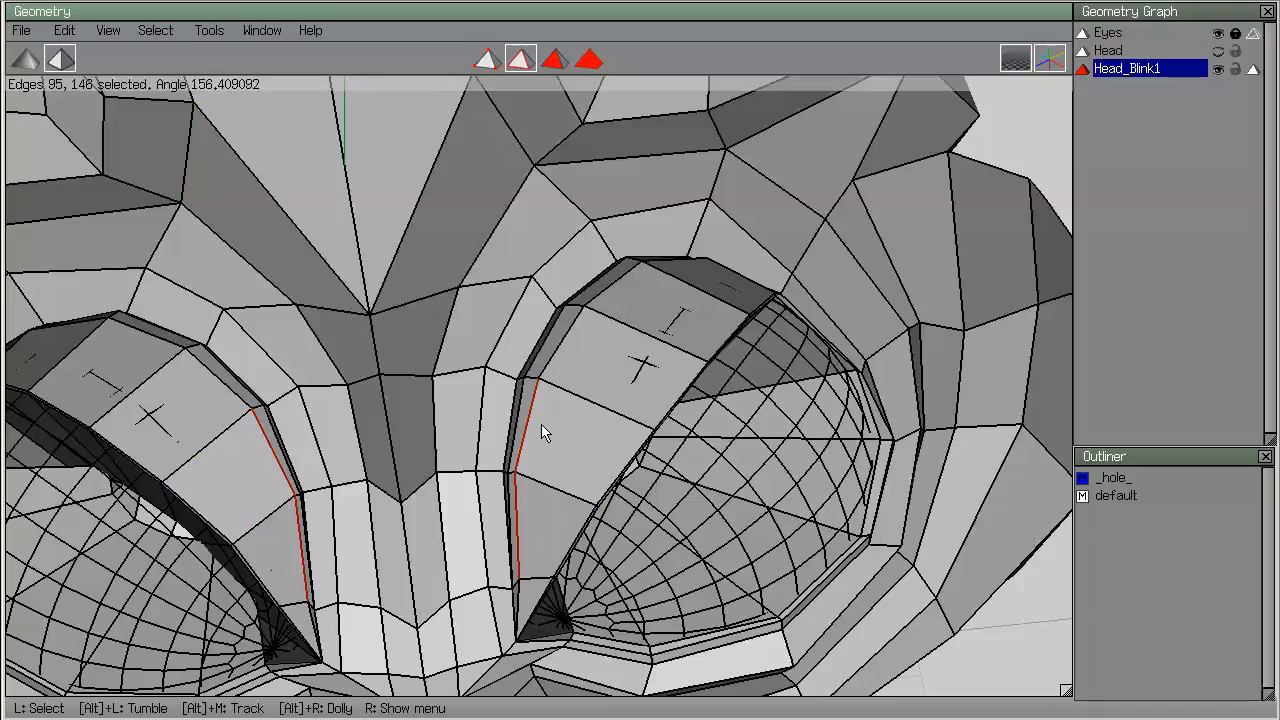
{"action": "left_click_drag", "start_coordinate": [716, 328], "coordinate": [752, 397], "text": "alt"}
{"action": "left_click", "coordinate": [780, 435]}
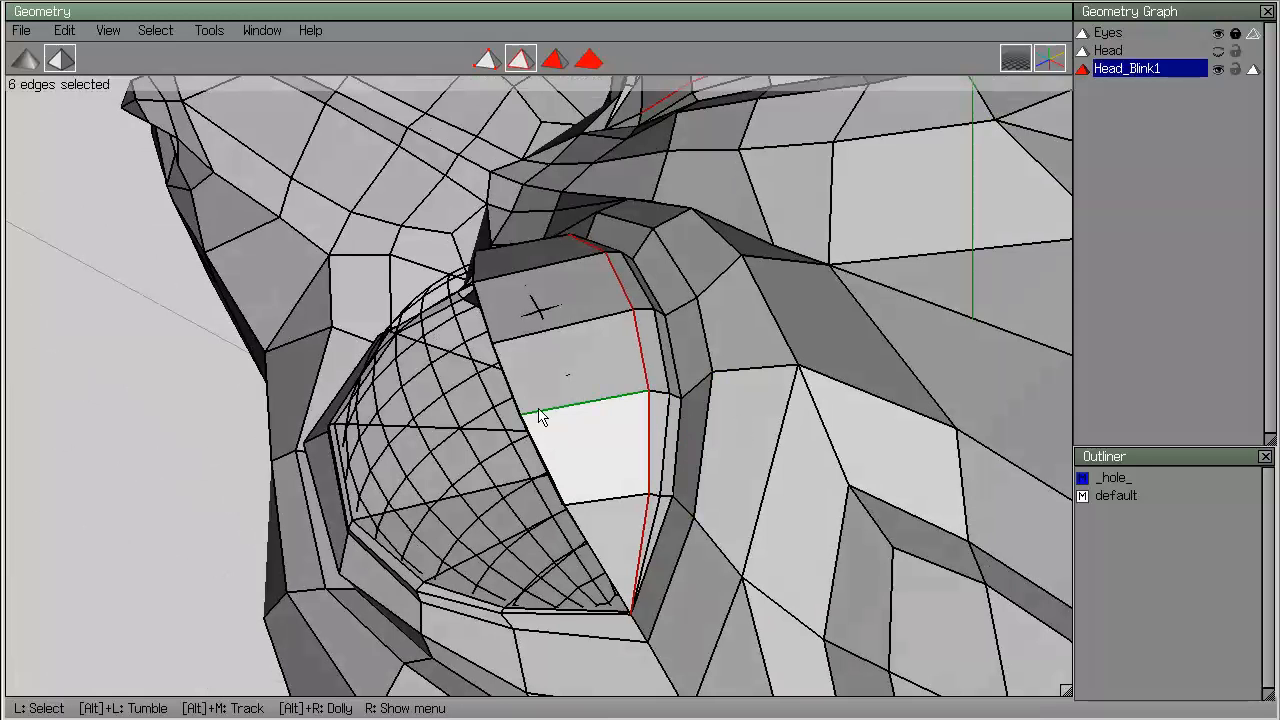
{"action": "left_click_drag", "start_coordinate": [680, 390], "coordinate": [565, 349], "text": "alt"}
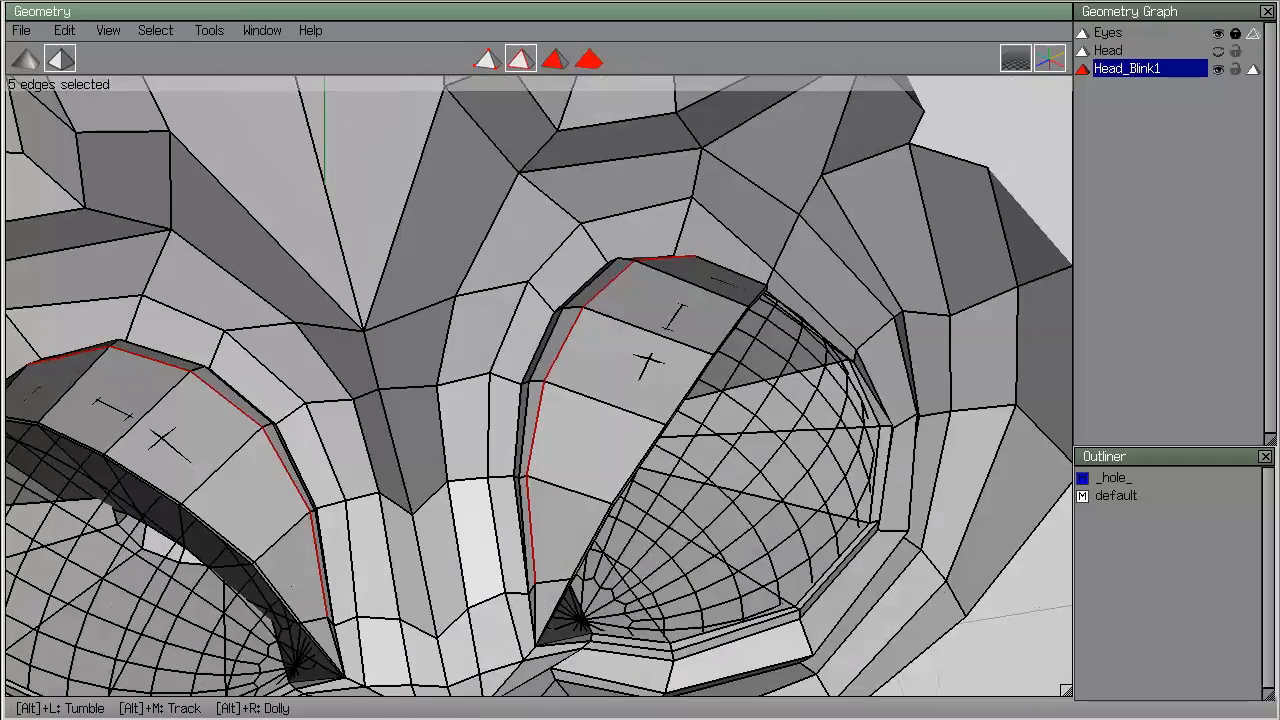
Rotate the selected eyelid edges about -11° around the axis between the eye's inner and outer corner vertices.
{"action": "right_click", "coordinate": [567, 347]}
{"action": "left_click", "coordinate": [537, 351]}
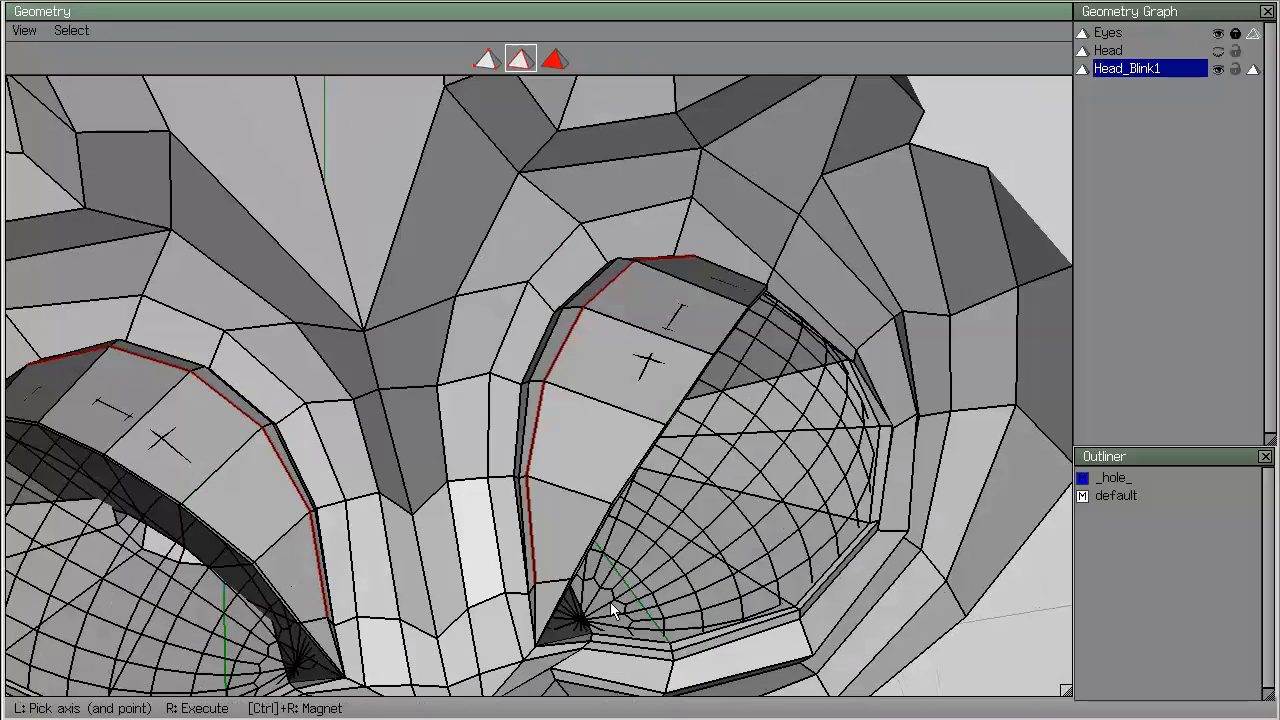
{"action": "left_click", "coordinate": [488, 56]}
{"action": "left_click", "coordinate": [538, 655]}
{"action": "left_click_drag", "start_coordinate": [700, 543], "coordinate": [836, 561], "text": "alt"}
{"action": "left_click", "coordinate": [795, 543]}
{"action": "left_click_drag", "start_coordinate": [877, 423], "coordinate": [783, 433], "text": "alt"}
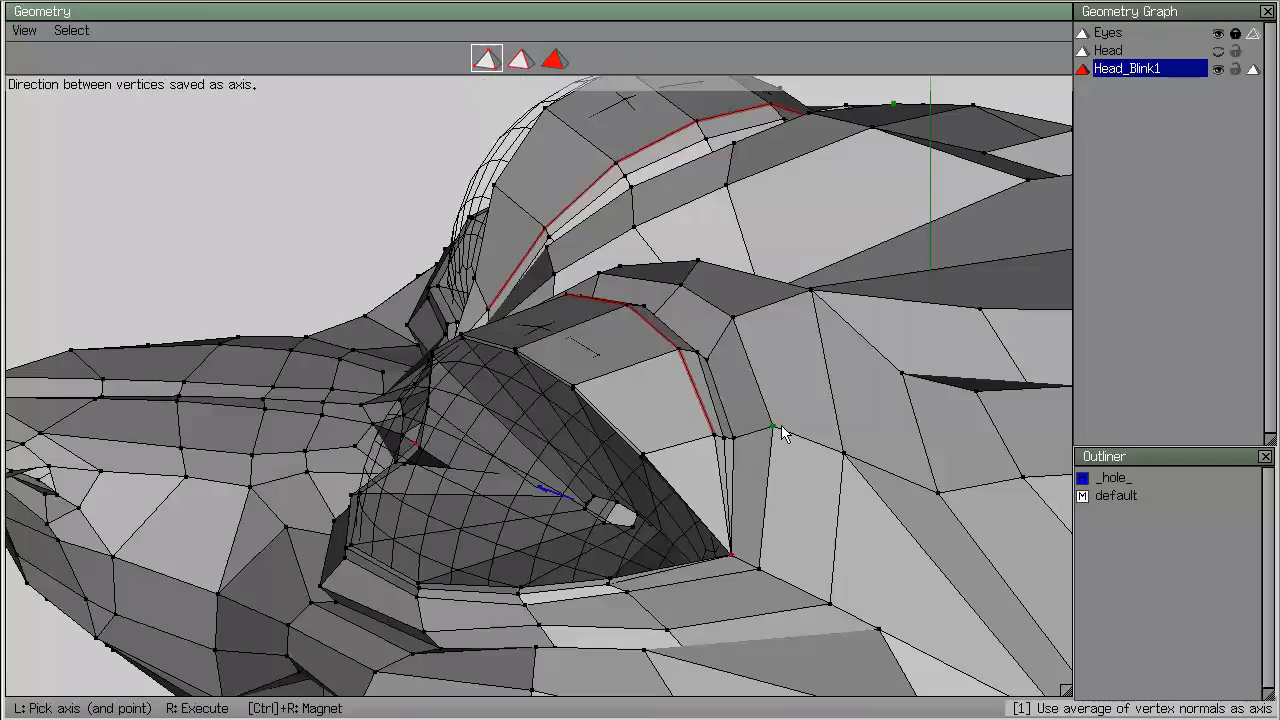
{"action": "right_click", "coordinate": [672, 277]}
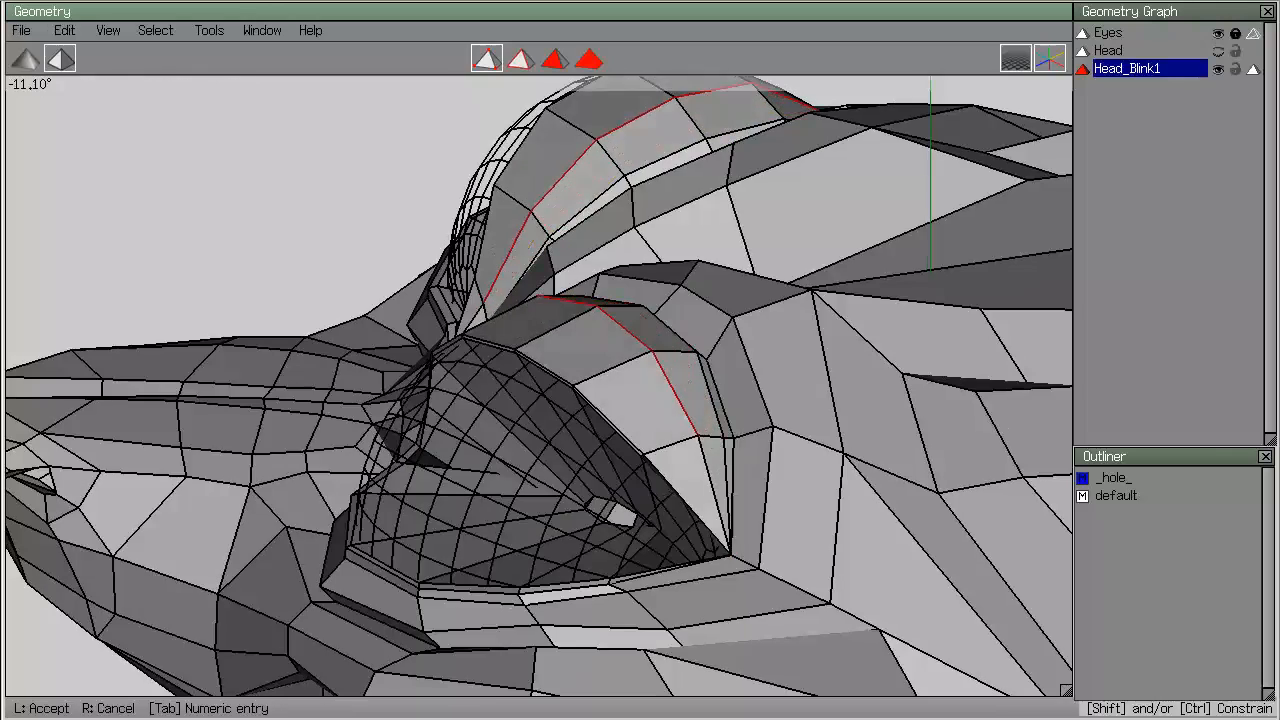
{"action": "left_click", "coordinate": [672, 273]}
Select the next edge row back on the upper eyelid and rotate it about -12° around the same eye-corner axis.
{"action": "left_click_drag", "start_coordinate": [672, 273], "coordinate": [666, 350], "text": "alt"}
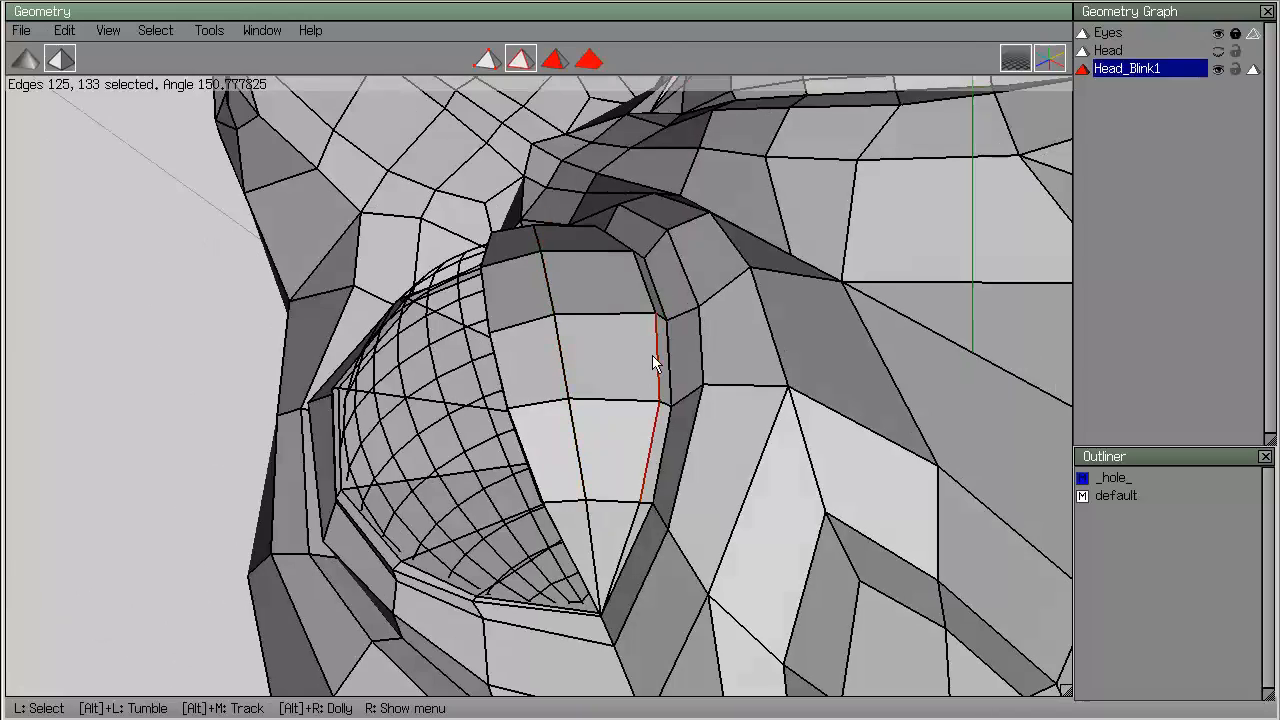
{"action": "left_click_drag", "start_coordinate": [643, 287], "coordinate": [640, 545], "text": "alt"}
{"action": "left_click", "coordinate": [489, 390]}
{"action": "left_click_drag", "start_coordinate": [685, 425], "coordinate": [585, 535], "text": "alt"}
{"action": "left_click_drag", "start_coordinate": [637, 401], "coordinate": [631, 401], "text": "alt"}
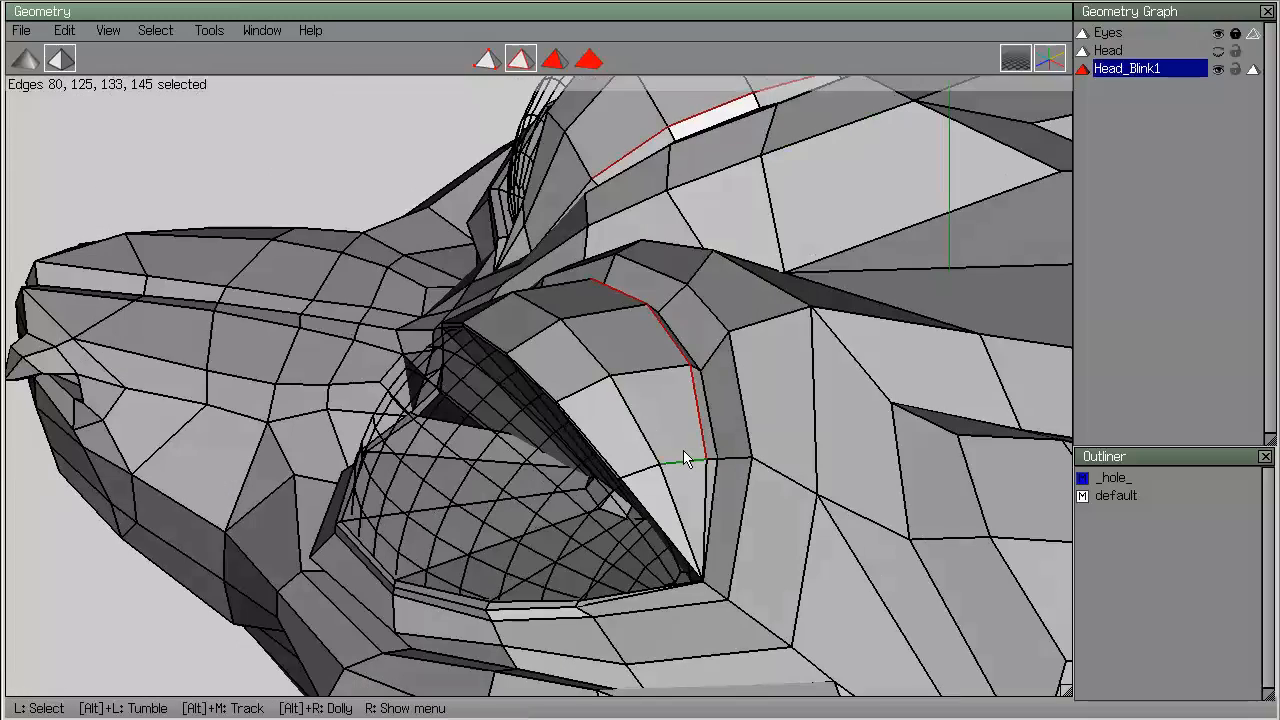
{"action": "key", "text": "d"}
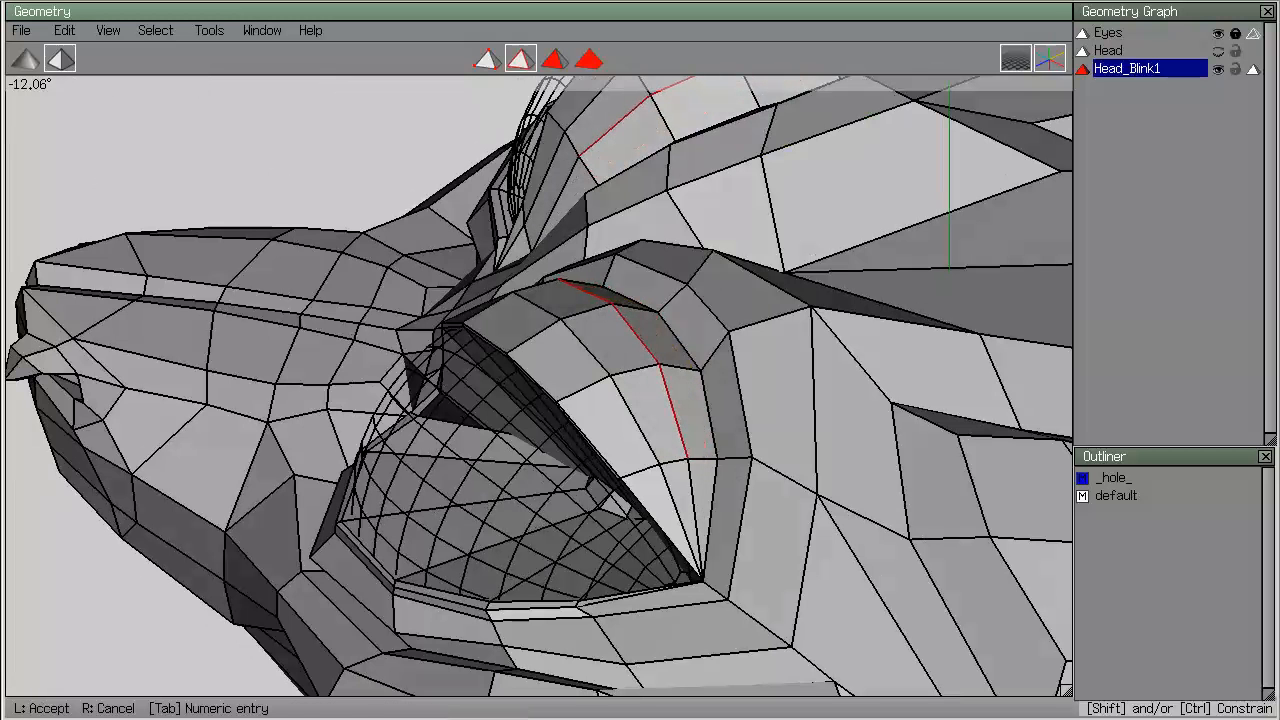
{"action": "left_click", "coordinate": [708, 439]}
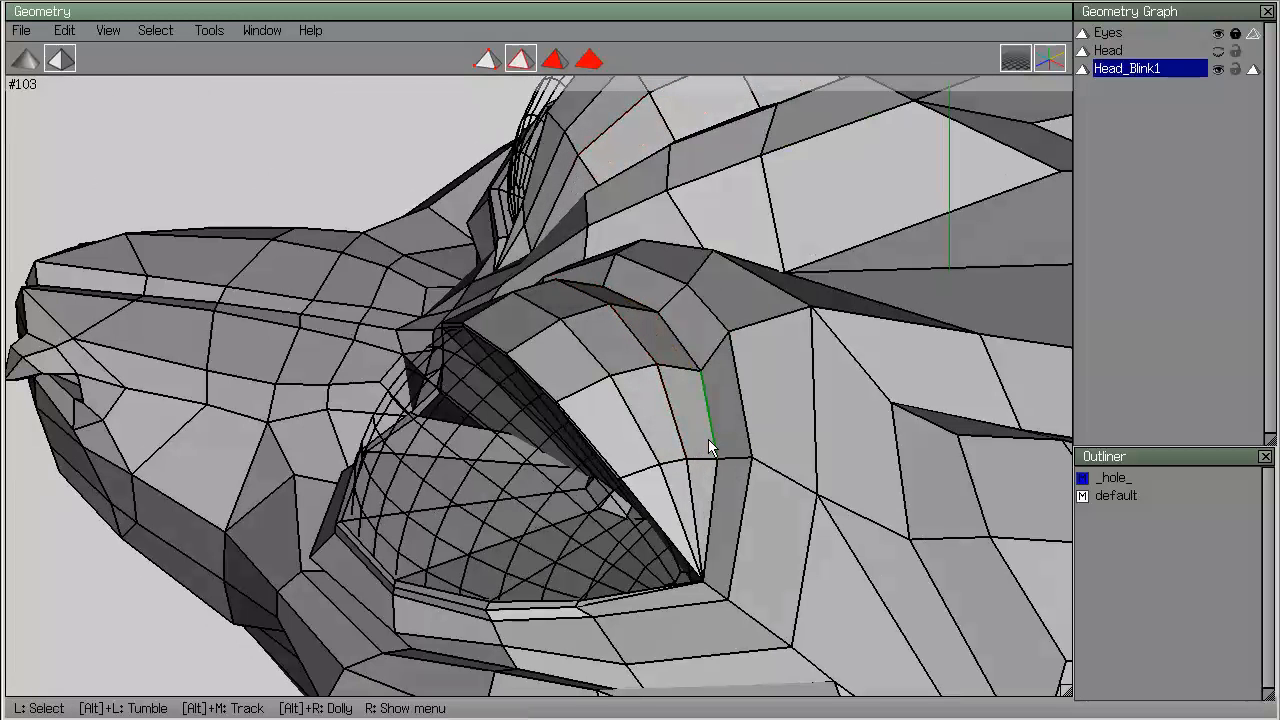
Select the five edges along the upper eyelid's outermost crease and repeat the eye-corner axis rotation on them.
{"action": "left_click", "coordinate": [697, 358], "text": "shift"}
{"action": "left_click_drag", "start_coordinate": [697, 358], "coordinate": [543, 359], "text": "alt"}
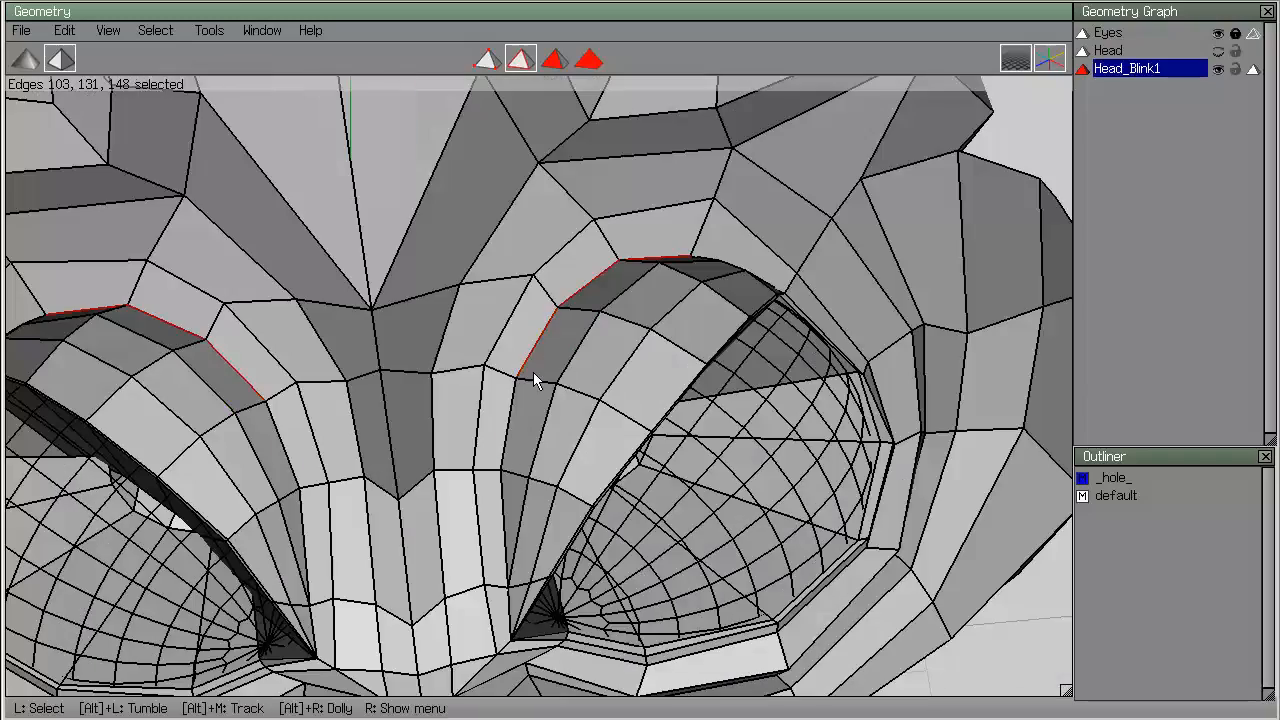
{"action": "left_click_drag", "start_coordinate": [519, 473], "coordinate": [530, 492], "text": "alt"}
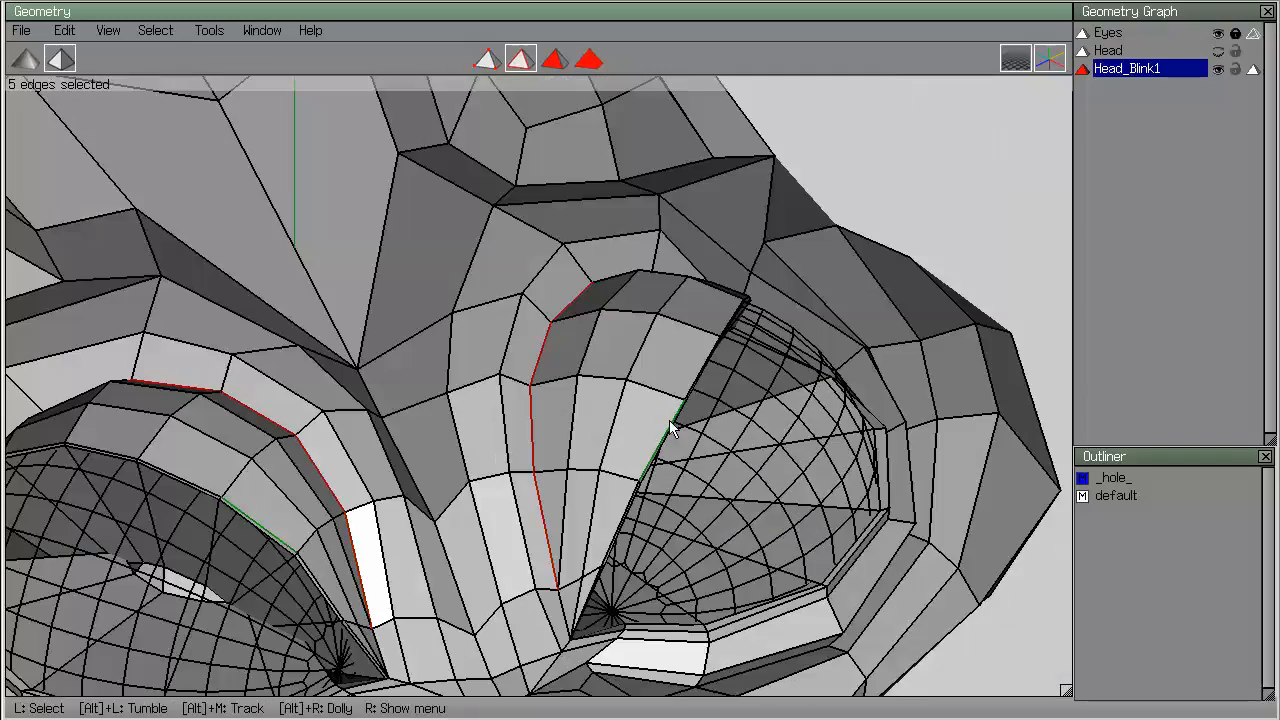
{"action": "left_click_drag", "start_coordinate": [669, 420], "coordinate": [683, 444], "text": "alt"}
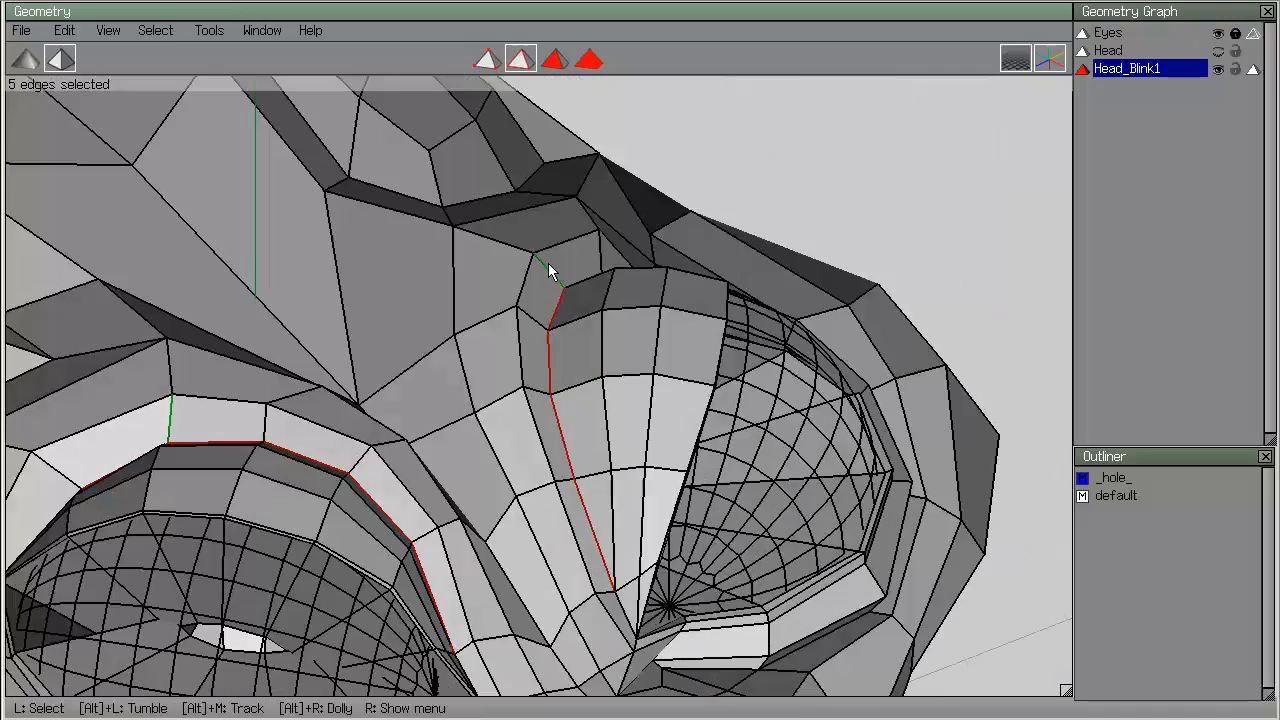
{"action": "left_click_drag", "start_coordinate": [549, 272], "coordinate": [631, 271], "text": "alt"}
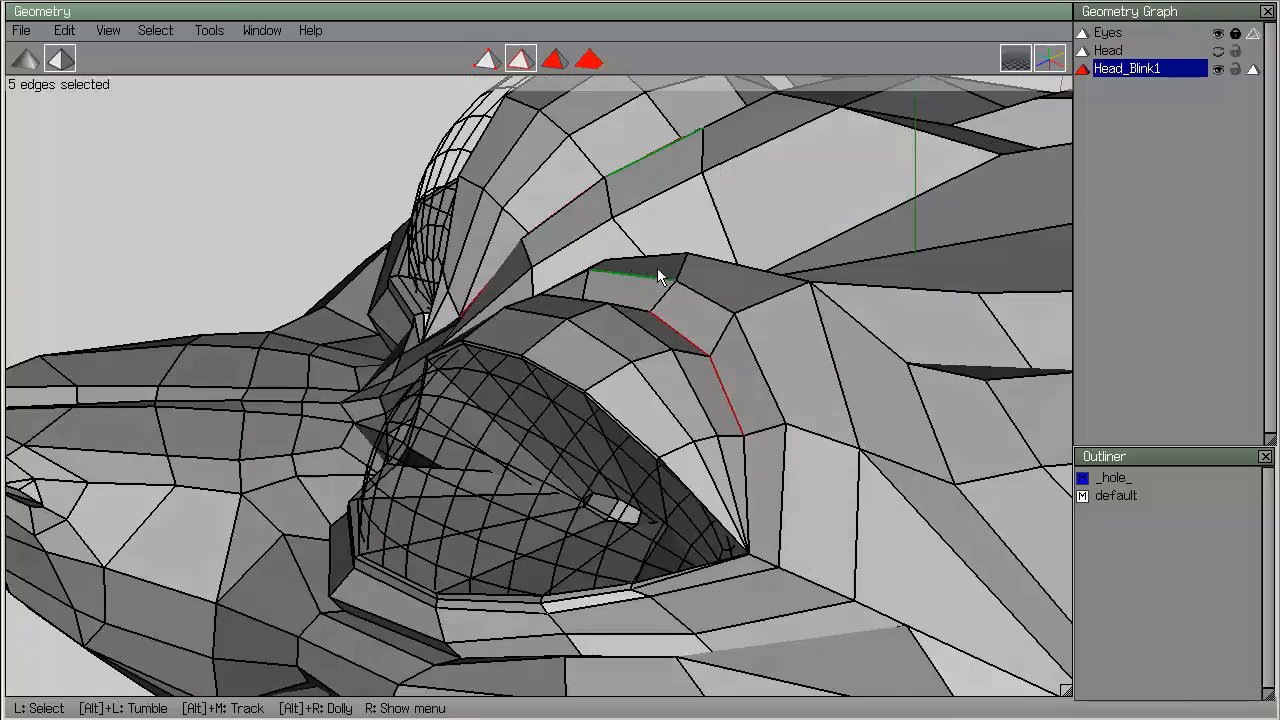
{"action": "key", "text": "d"}
{"action": "left_click", "coordinate": [640, 360]}
{"action": "left_click_drag", "start_coordinate": [640, 360], "coordinate": [560, 325], "text": "alt"}
{"action": "left_click_drag", "start_coordinate": [673, 285], "coordinate": [643, 272], "text": "alt"}
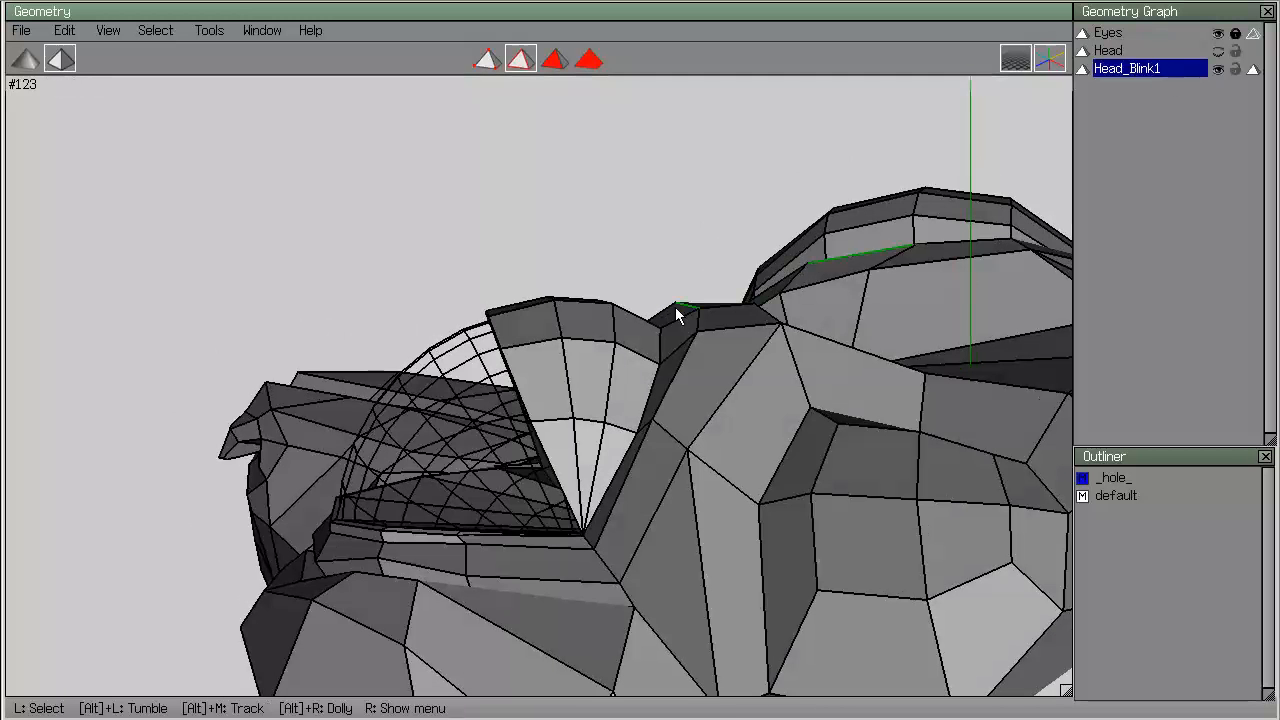
Duplicate Head_Blink1 with the original hidden, and rename the copy Head_Blink2.
{"action": "right_click", "coordinate": [1135, 84]}
{"action": "left_click", "coordinate": [1133, 82]}
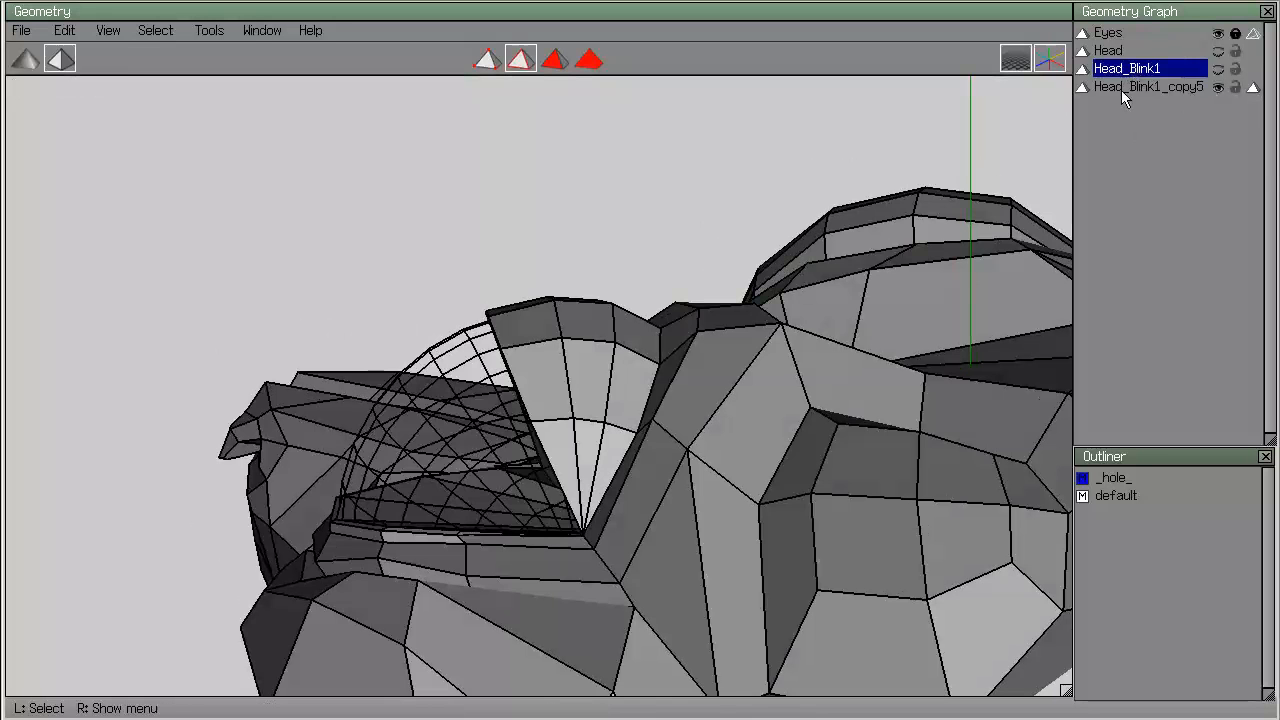
{"action": "left_click", "coordinate": [1130, 88]}
{"action": "right_click", "coordinate": [1154, 88]}
{"action": "left_click", "coordinate": [1149, 118]}
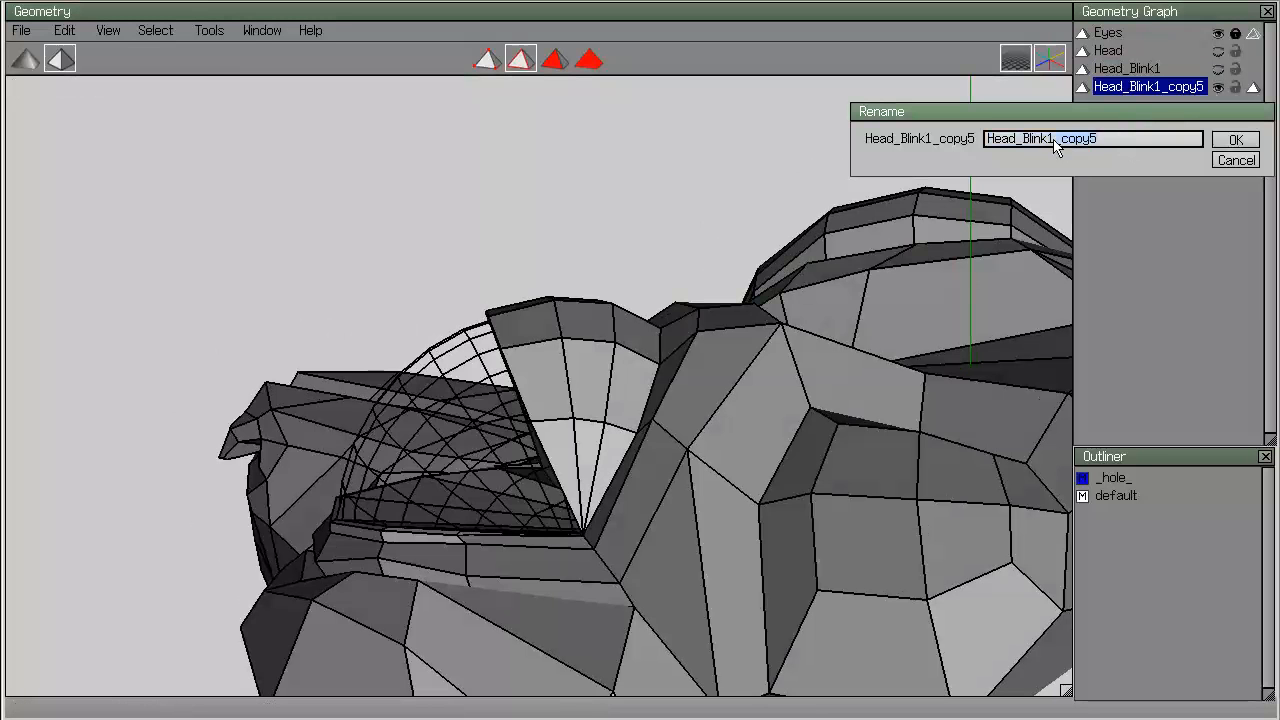
{"action": "key", "text": "Return"}
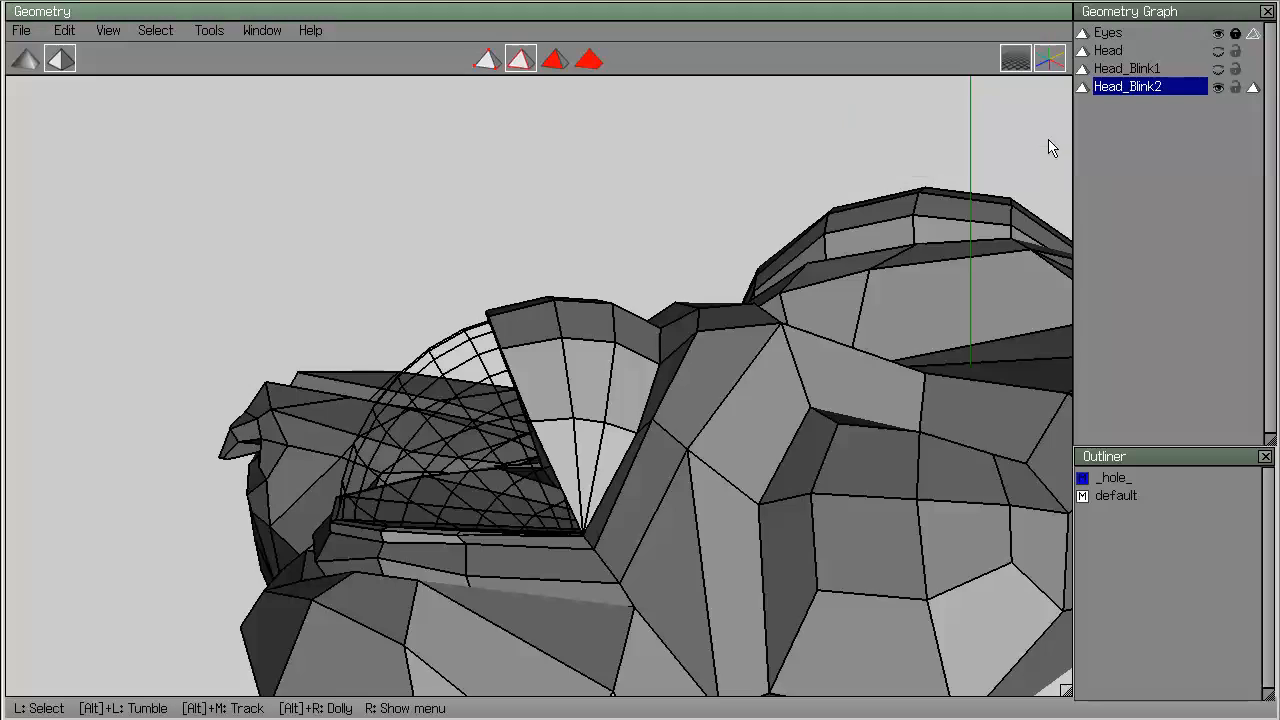
Select the five narrow faces along the inner rim of the upper eyelid on Head_Blink2.
{"action": "left_click_drag", "start_coordinate": [720, 314], "coordinate": [560, 320], "text": "alt"}
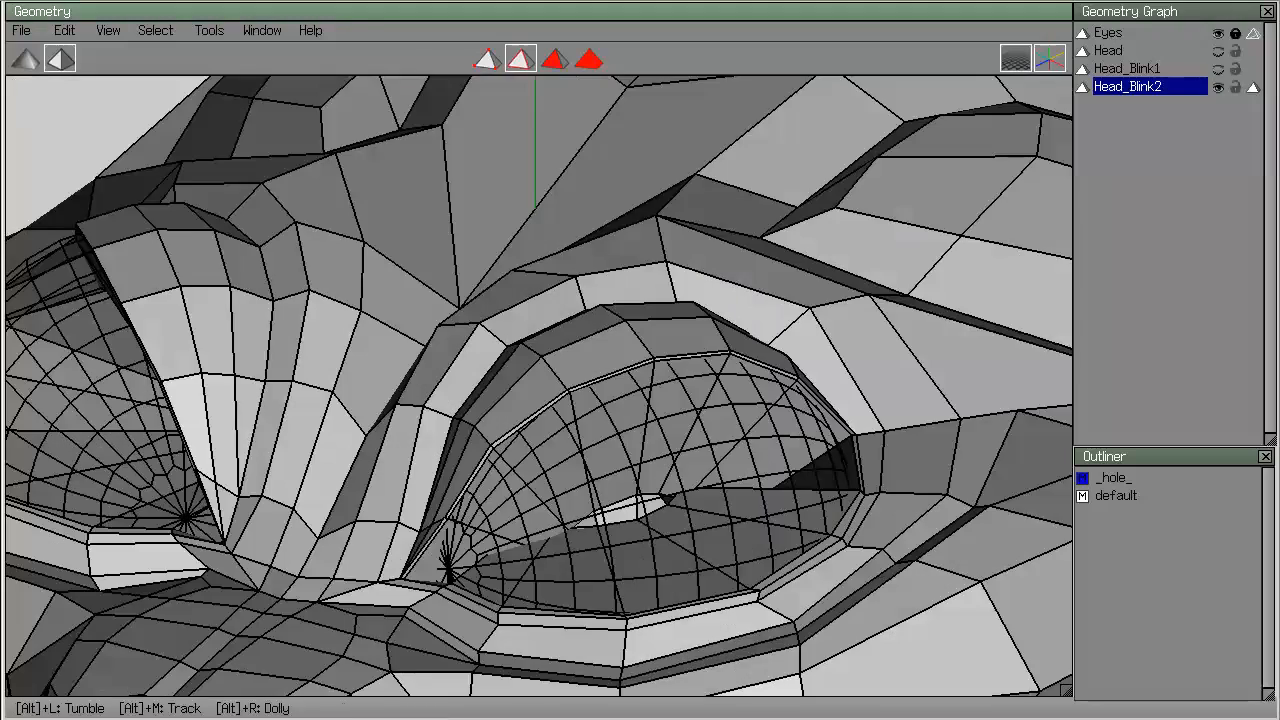
{"action": "left_click", "coordinate": [555, 58]}
{"action": "scroll", "coordinate": [528, 423], "scroll_direction": "up", "scroll_amount": 6}
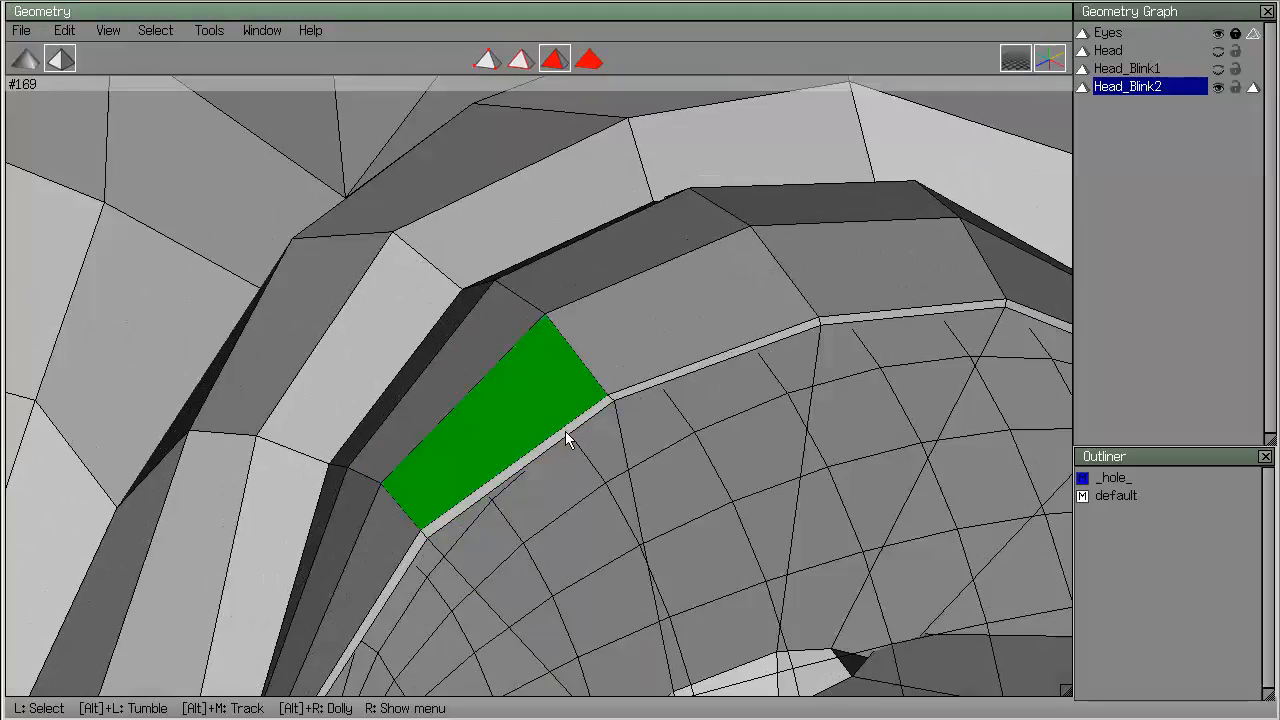
{"action": "left_click", "coordinate": [566, 440]}
{"action": "left_click", "coordinate": [663, 383], "text": "shift"}
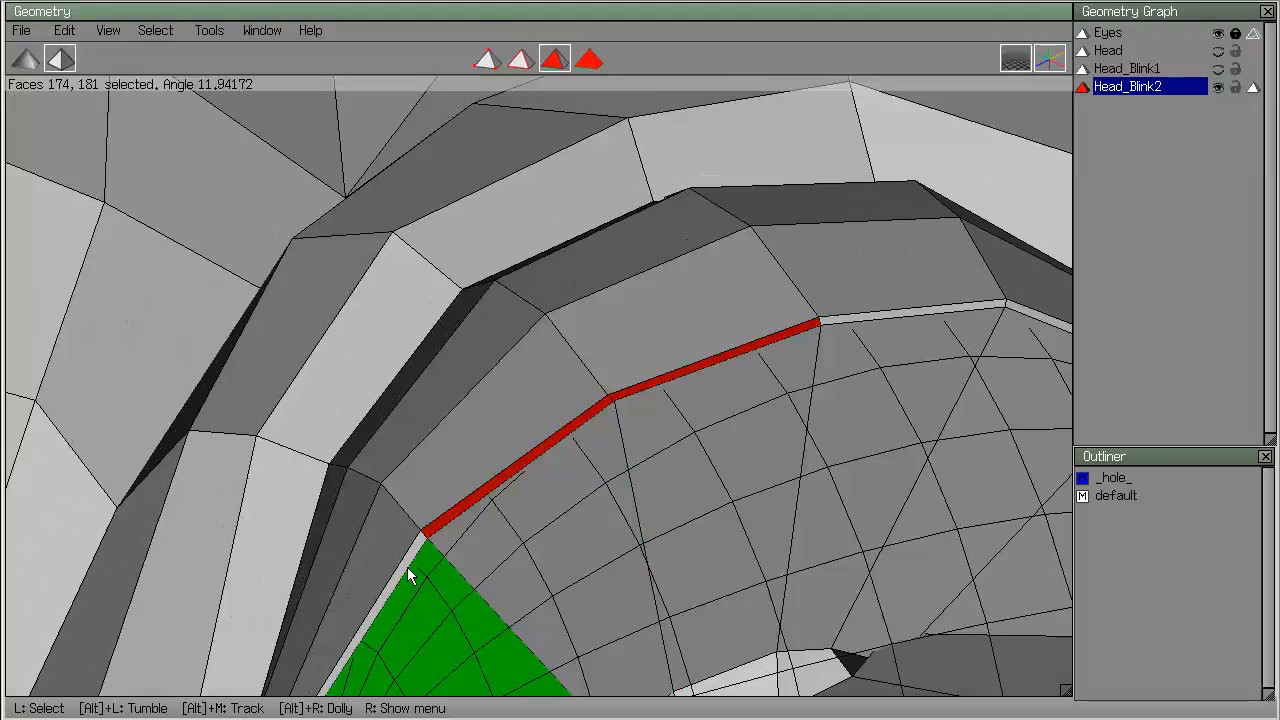
{"action": "left_click", "coordinate": [405, 567]}
{"action": "left_click", "coordinate": [923, 311]}
{"action": "left_click", "coordinate": [1037, 317]}
{"action": "scroll", "coordinate": [923, 345], "scroll_direction": "down", "scroll_amount": 5}
{"action": "left_click_drag", "start_coordinate": [923, 345], "coordinate": [1000, 345], "text": "alt"}
{"action": "scroll", "coordinate": [760, 426], "scroll_direction": "down", "scroll_amount": 4}
Rotate the five rim faces about -42° around the axis between the eye's inner and outer corner vertices.
{"action": "right_click", "coordinate": [755, 420]}
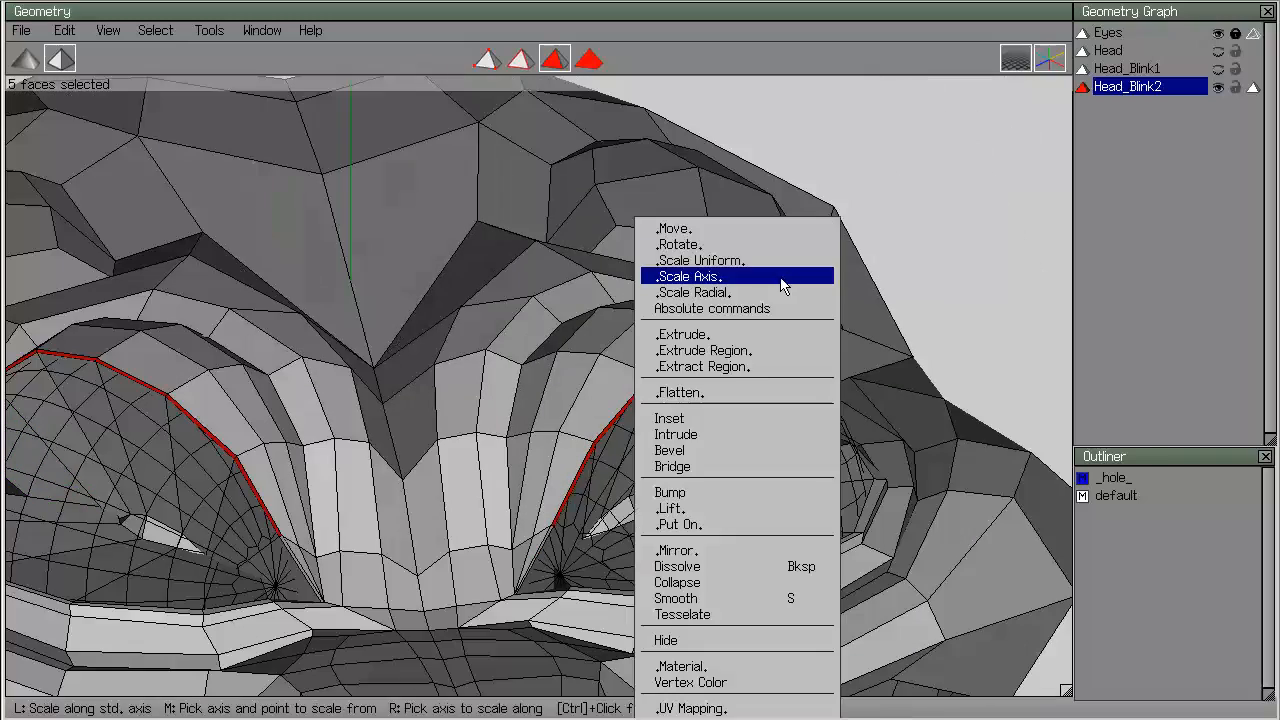
{"action": "right_click", "coordinate": [685, 244]}
{"action": "left_click", "coordinate": [486, 59]}
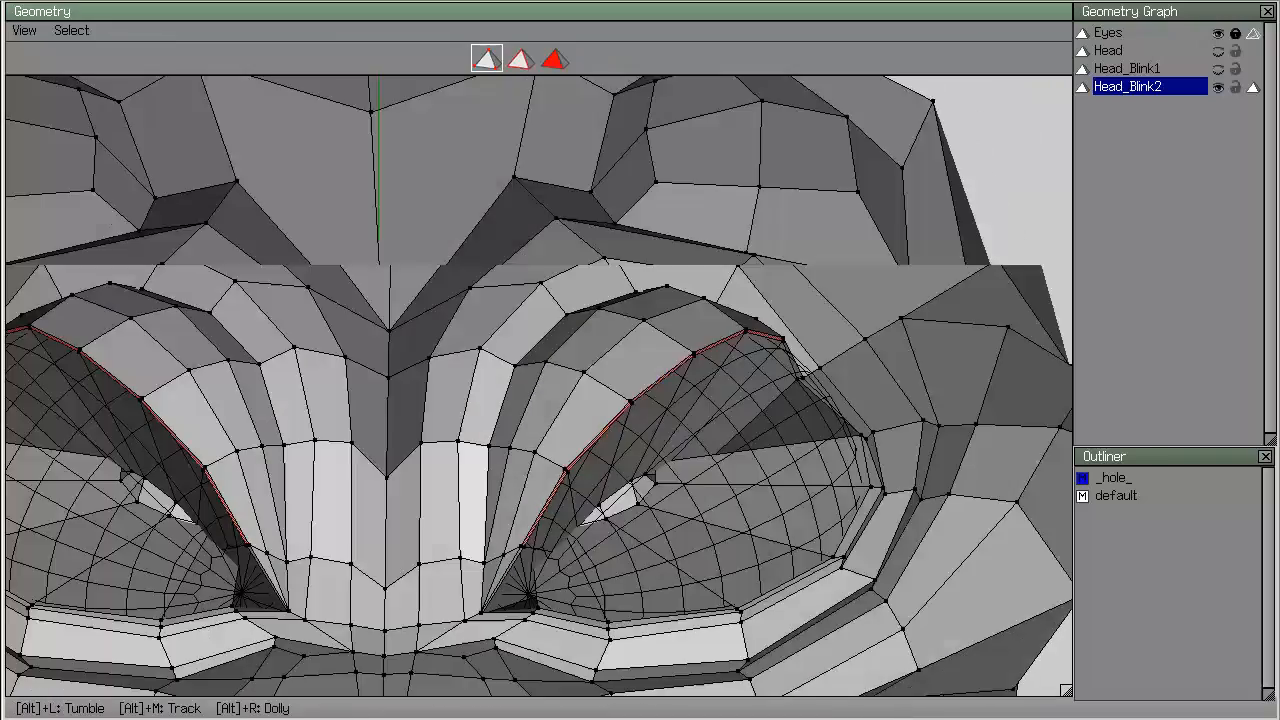
{"action": "left_click_drag", "start_coordinate": [570, 430], "coordinate": [491, 465], "text": "alt"}
{"action": "left_click", "coordinate": [426, 593]}
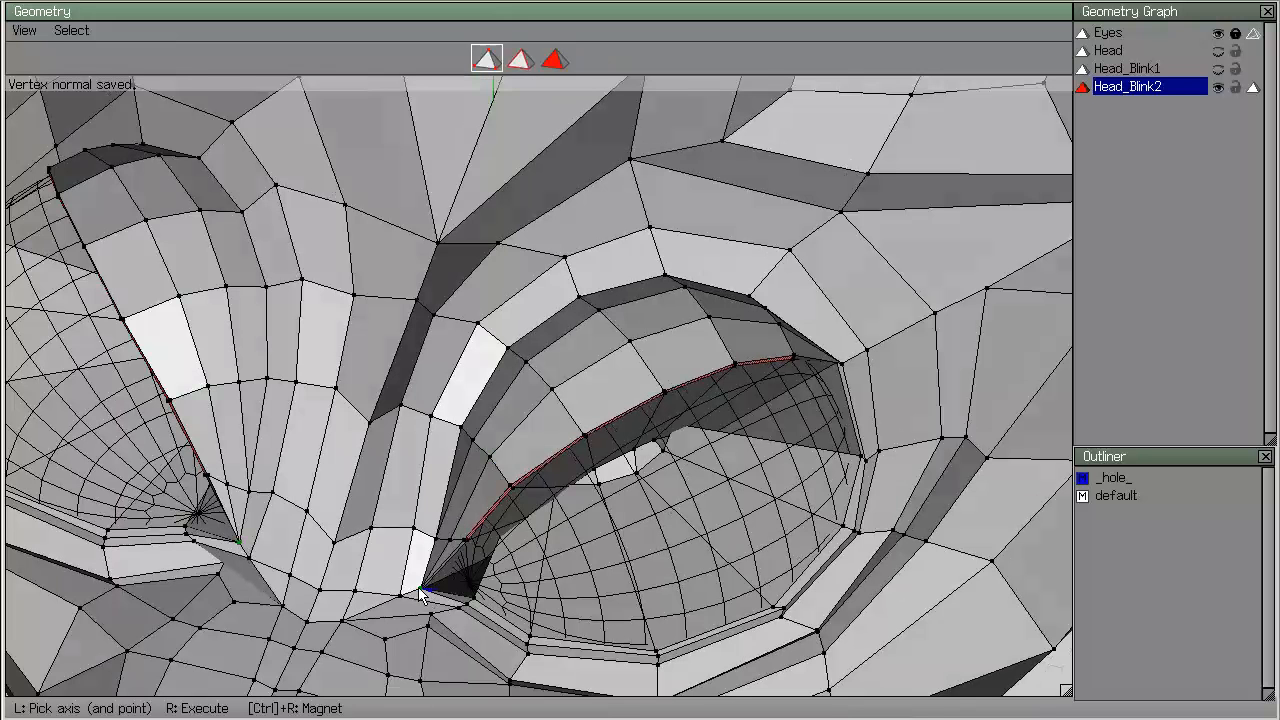
{"action": "left_click", "coordinate": [421, 590]}
{"action": "right_click", "coordinate": [421, 590]}
{"action": "left_click", "coordinate": [421, 590]}
{"action": "left_click", "coordinate": [847, 369]}
{"action": "left_click_drag", "start_coordinate": [871, 371], "coordinate": [640, 371], "text": "alt"}
{"action": "right_click", "coordinate": [871, 371]}
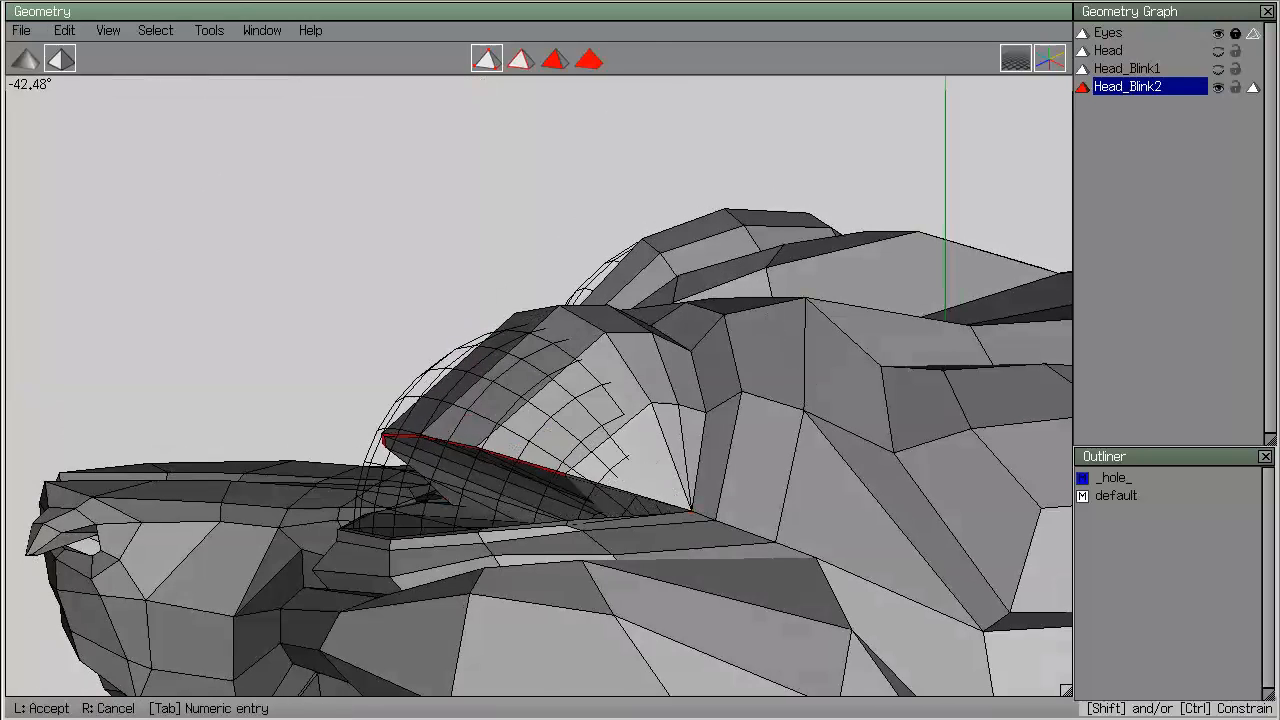
{"action": "left_click", "coordinate": [663, 323]}
Move the five upper eyelid rim faces freely by about -0.41 in X and 0.03 in Y to clear the eyeball.
{"action": "left_click_drag", "start_coordinate": [663, 323], "coordinate": [531, 310], "text": "alt"}
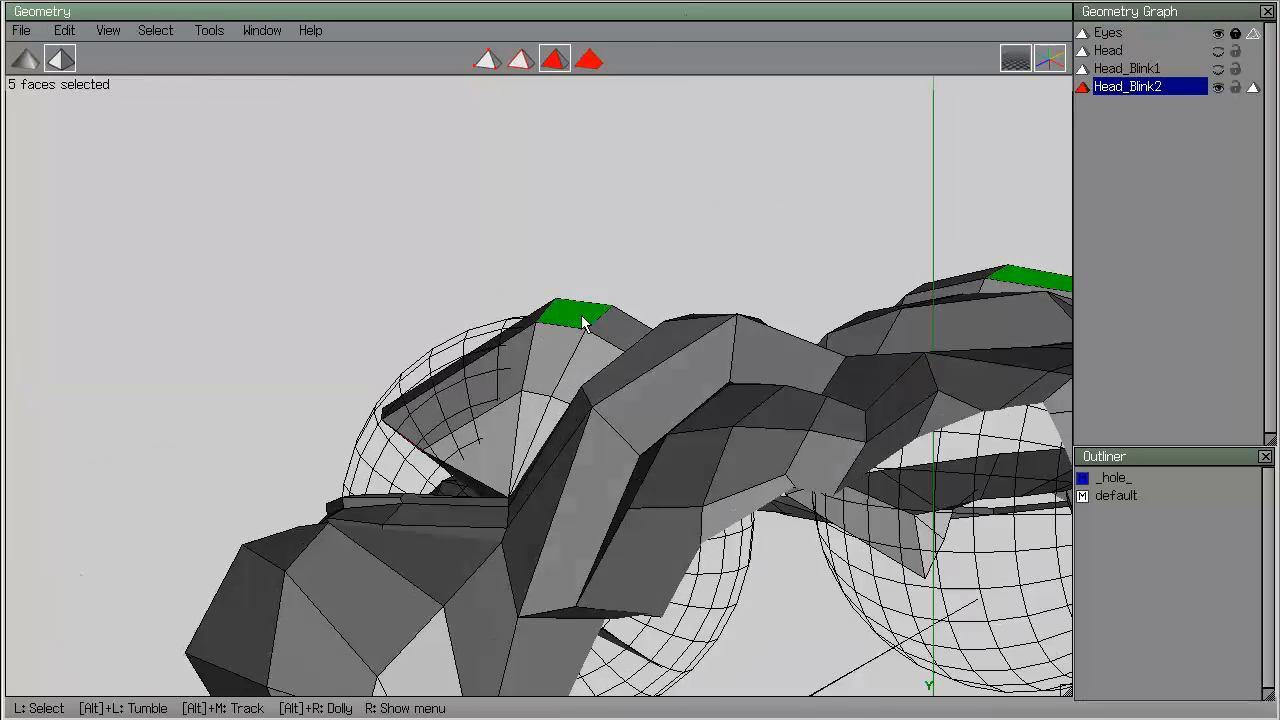
{"action": "left_click_drag", "start_coordinate": [373, 422], "coordinate": [460, 450], "text": "alt"}
{"action": "mouse_move", "coordinate": [510, 310]}
{"action": "left_mouse_down", "text": "alt"}
{"action": "mouse_move", "coordinate": [485, 325]}
{"action": "mouse_move", "coordinate": [496, 305]}
{"action": "left_mouse_up", "text": "alt"}
{"action": "right_click", "coordinate": [511, 298]}
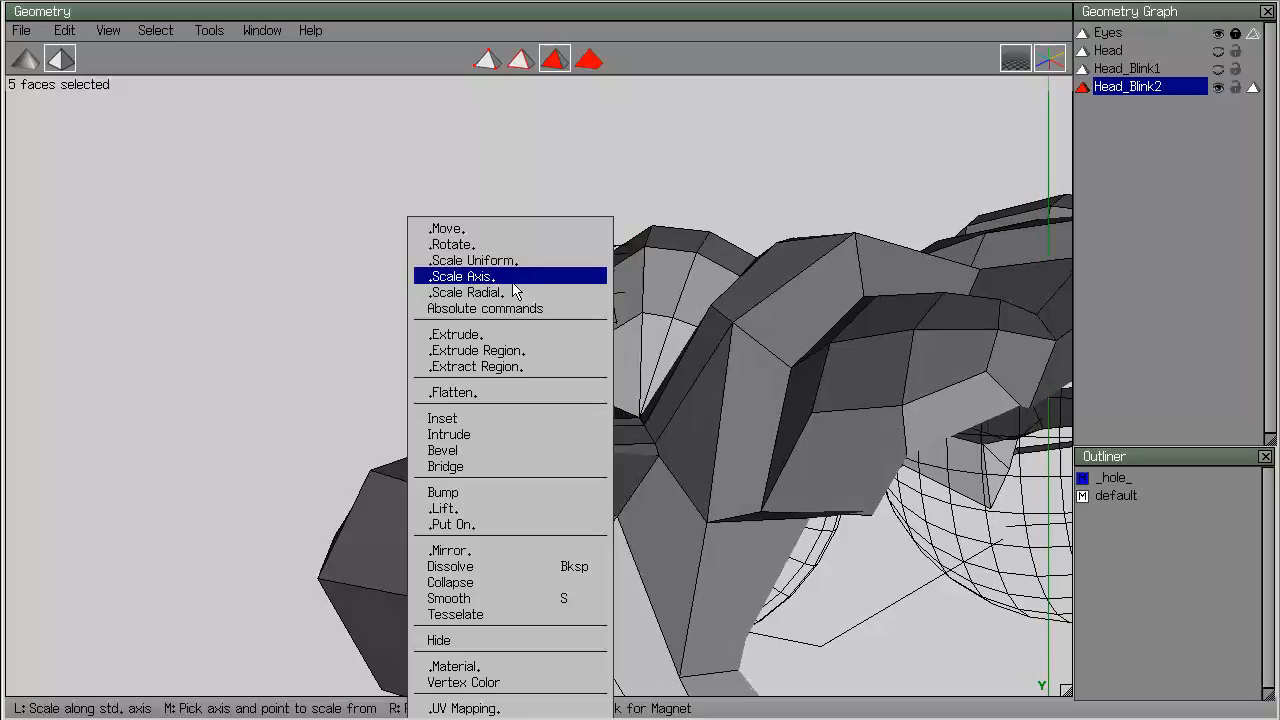
{"action": "left_click", "coordinate": [496, 230]}
{"action": "left_click", "coordinate": [495, 238]}
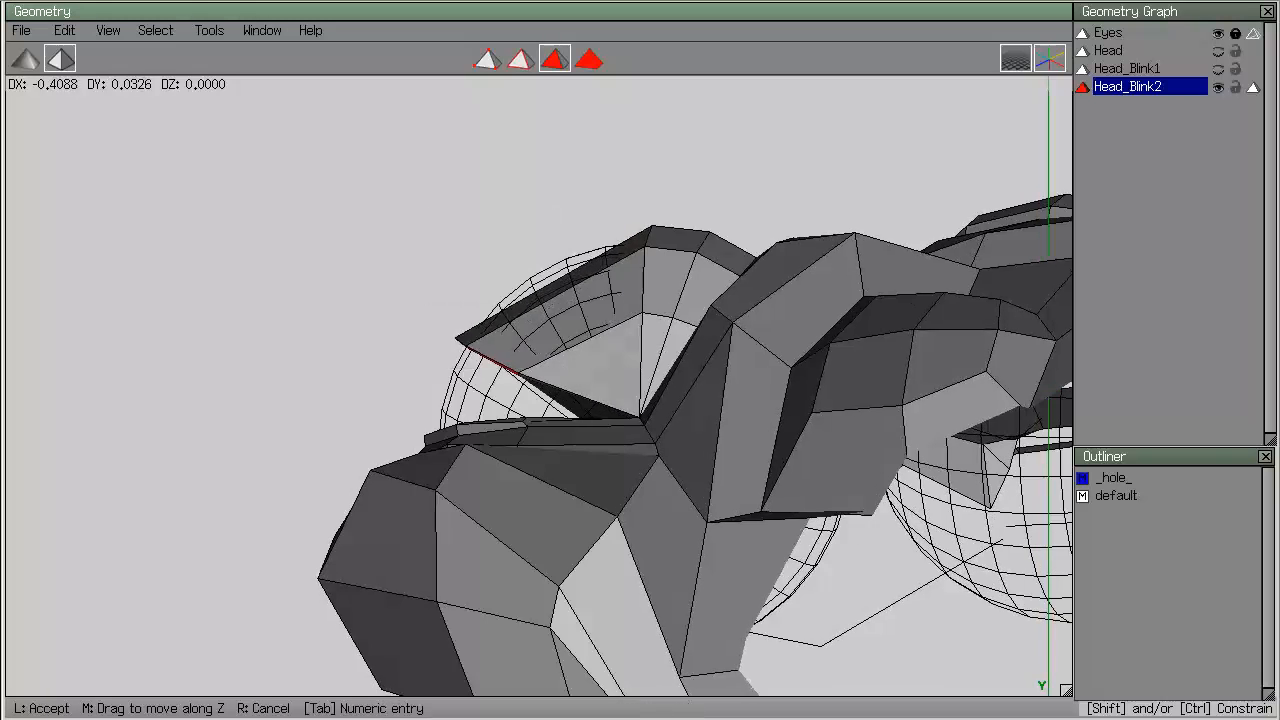
{"action": "left_click", "coordinate": [491, 243]}
{"action": "left_click_drag", "start_coordinate": [491, 243], "coordinate": [590, 335], "text": "alt"}
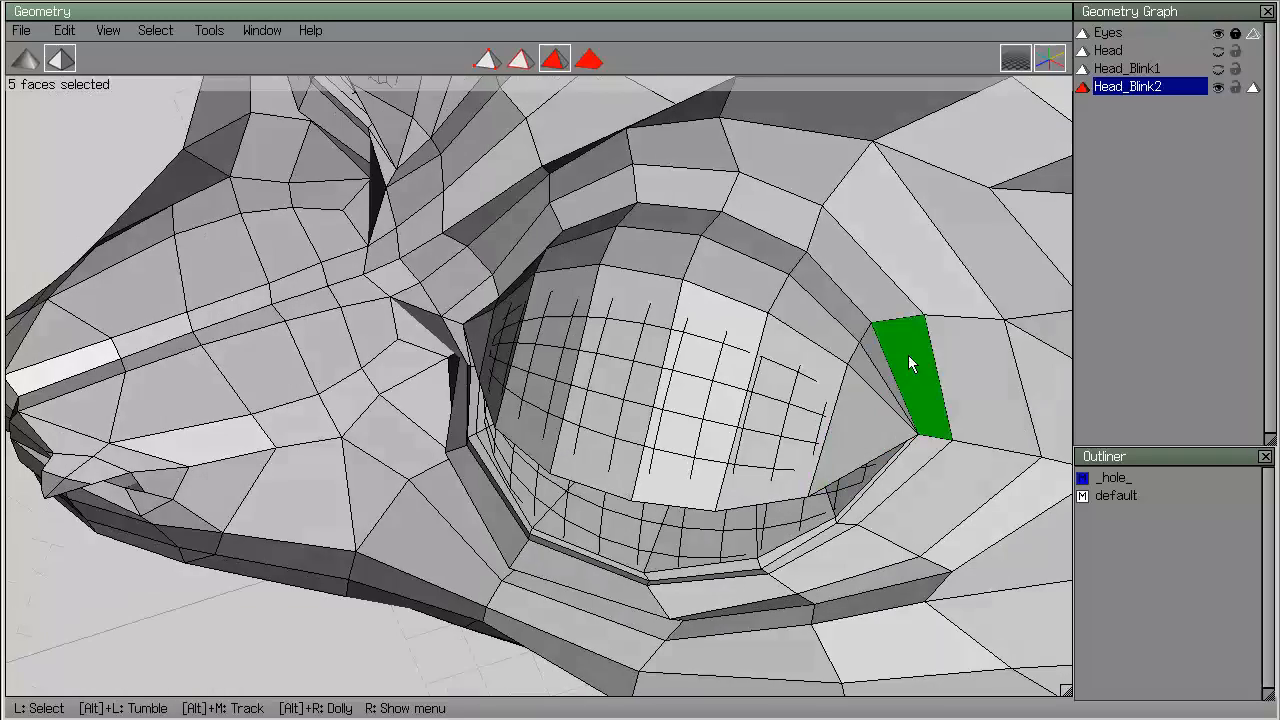
Select the row of five edges along the top of the large upper eyelid faces on Head_Blink2.
{"action": "left_click", "coordinate": [519, 59]}
{"action": "left_click_drag", "start_coordinate": [829, 414], "coordinate": [808, 396], "text": "alt"}
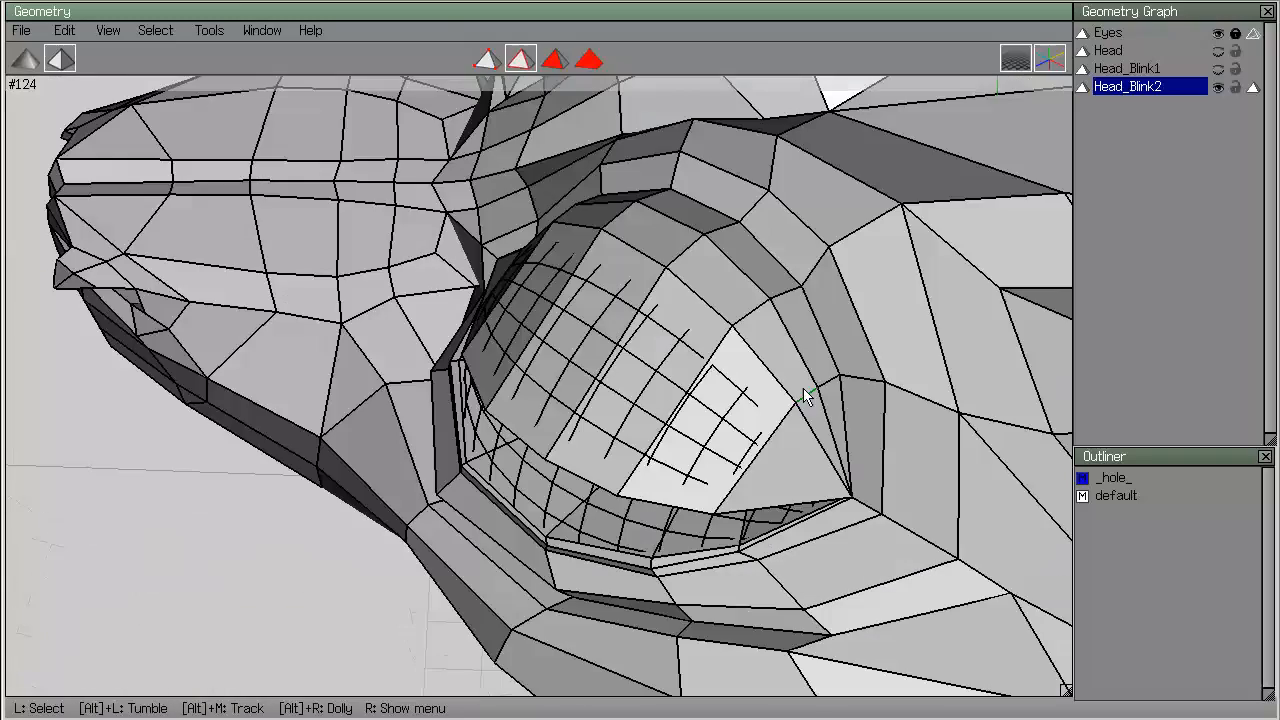
{"action": "left_click", "coordinate": [640, 255], "text": "shift"}
{"action": "left_click_drag", "start_coordinate": [640, 255], "coordinate": [707, 343], "text": "alt"}
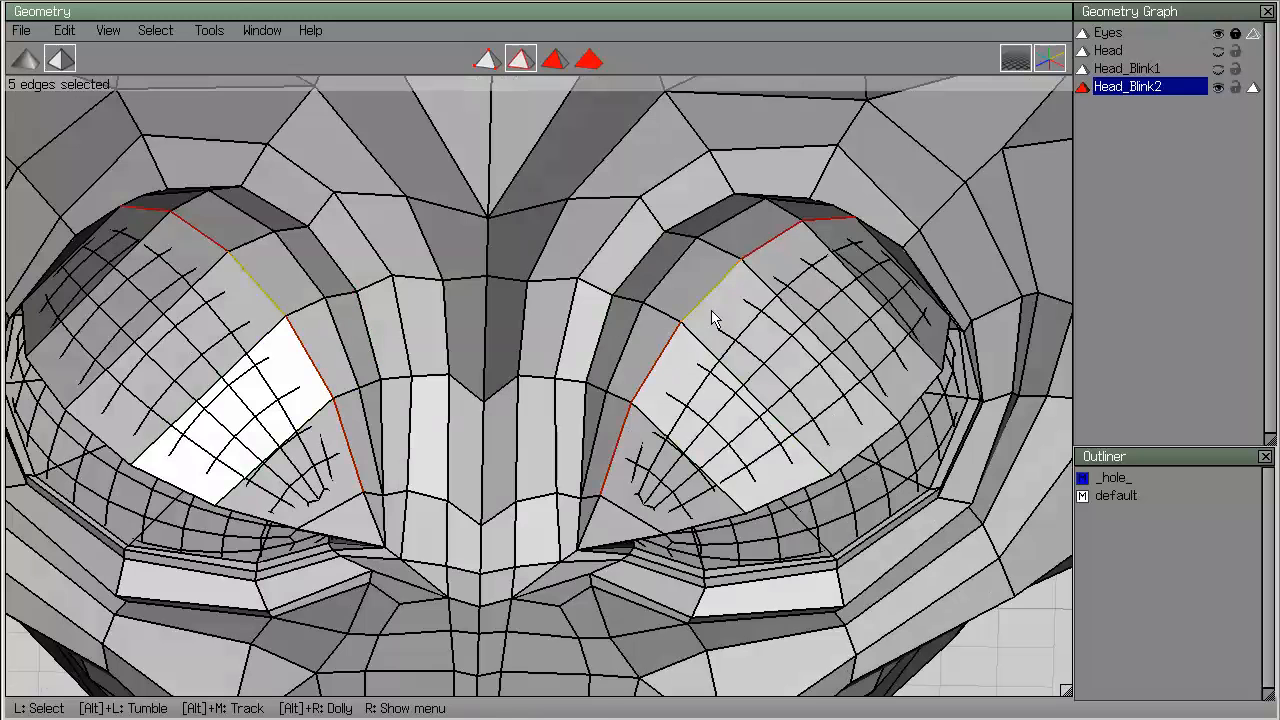
Rotate the five selected upper eyelid edges about -36° around the axis between the eye's inner and outer corner vertices.
{"action": "right_click", "coordinate": [712, 318]}
{"action": "right_click", "coordinate": [698, 321]}
{"action": "key", "text": "z"}
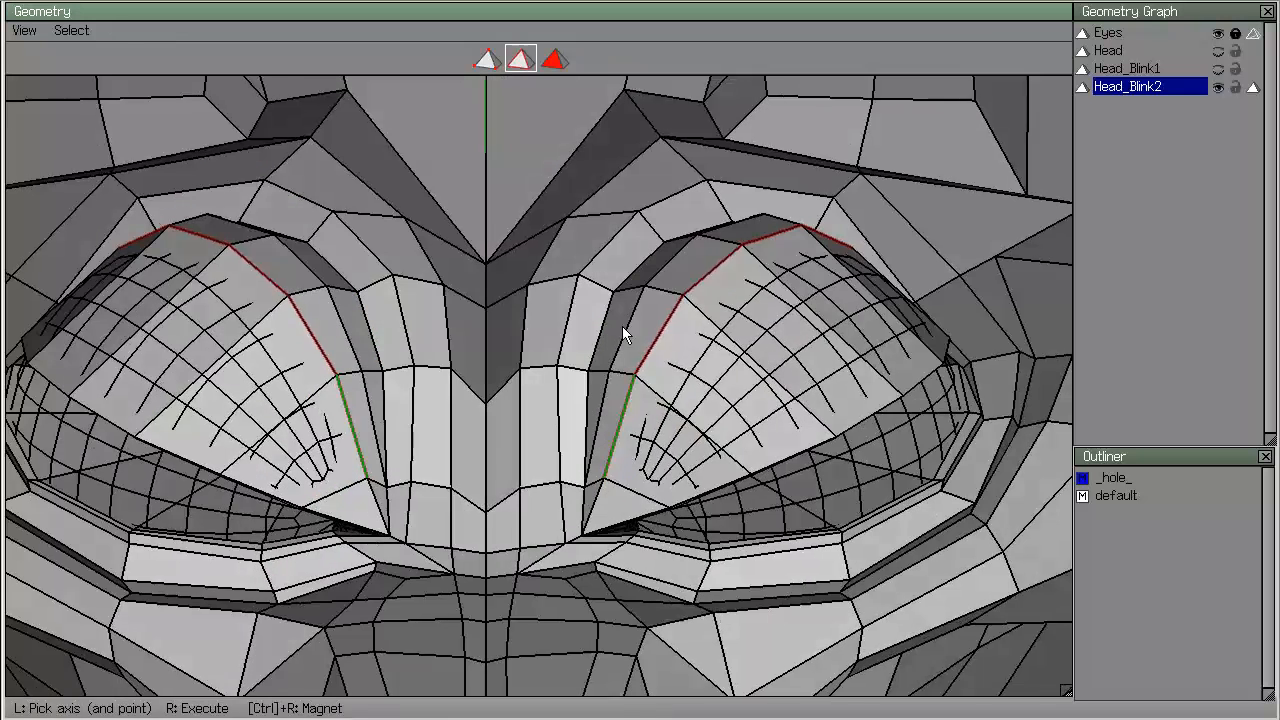
{"action": "left_click", "coordinate": [487, 54]}
{"action": "left_click", "coordinate": [581, 539]}
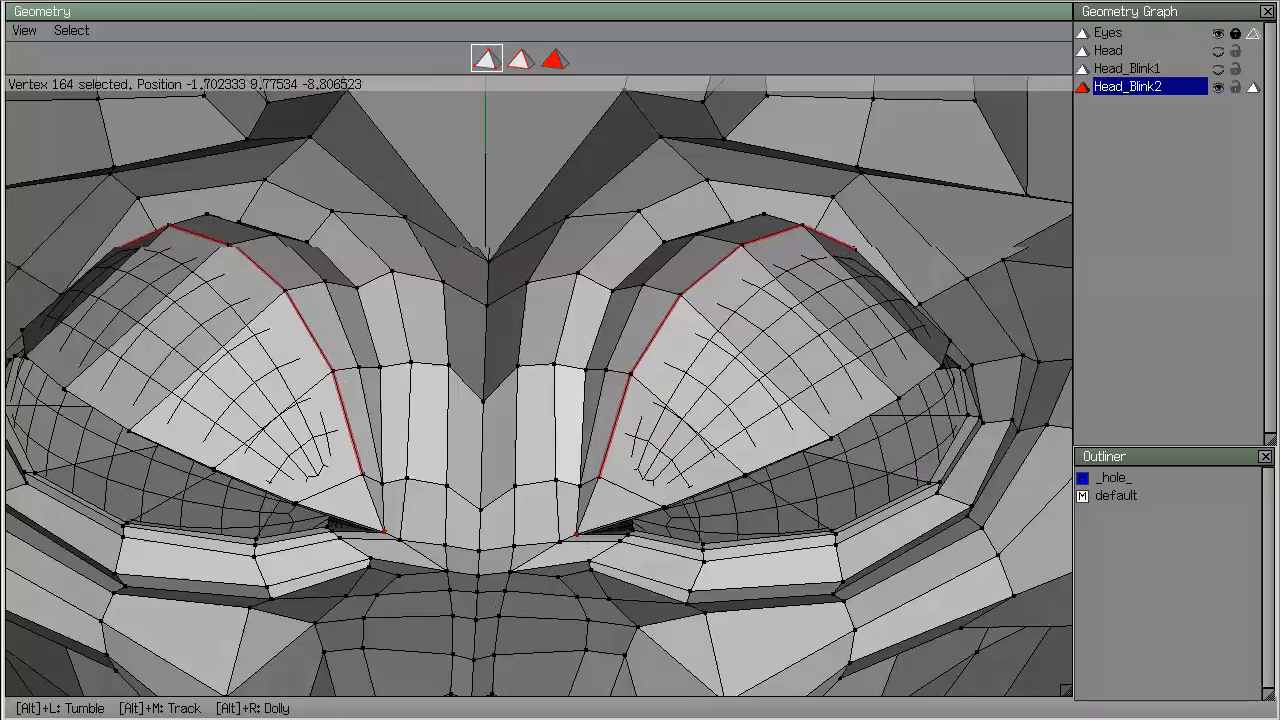
{"action": "left_click_drag", "start_coordinate": [585, 541], "coordinate": [840, 425], "text": "alt"}
{"action": "left_click", "coordinate": [895, 458]}
{"action": "right_click", "coordinate": [895, 440]}
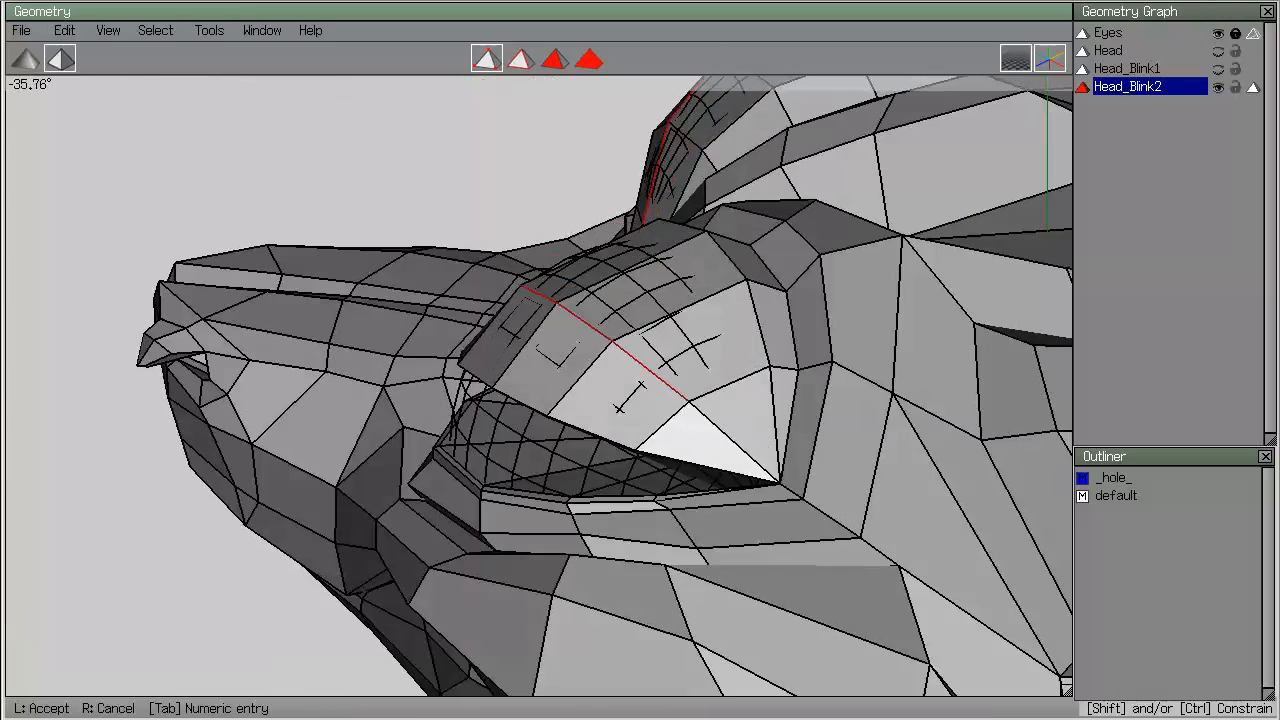
{"action": "left_click", "coordinate": [749, 343]}
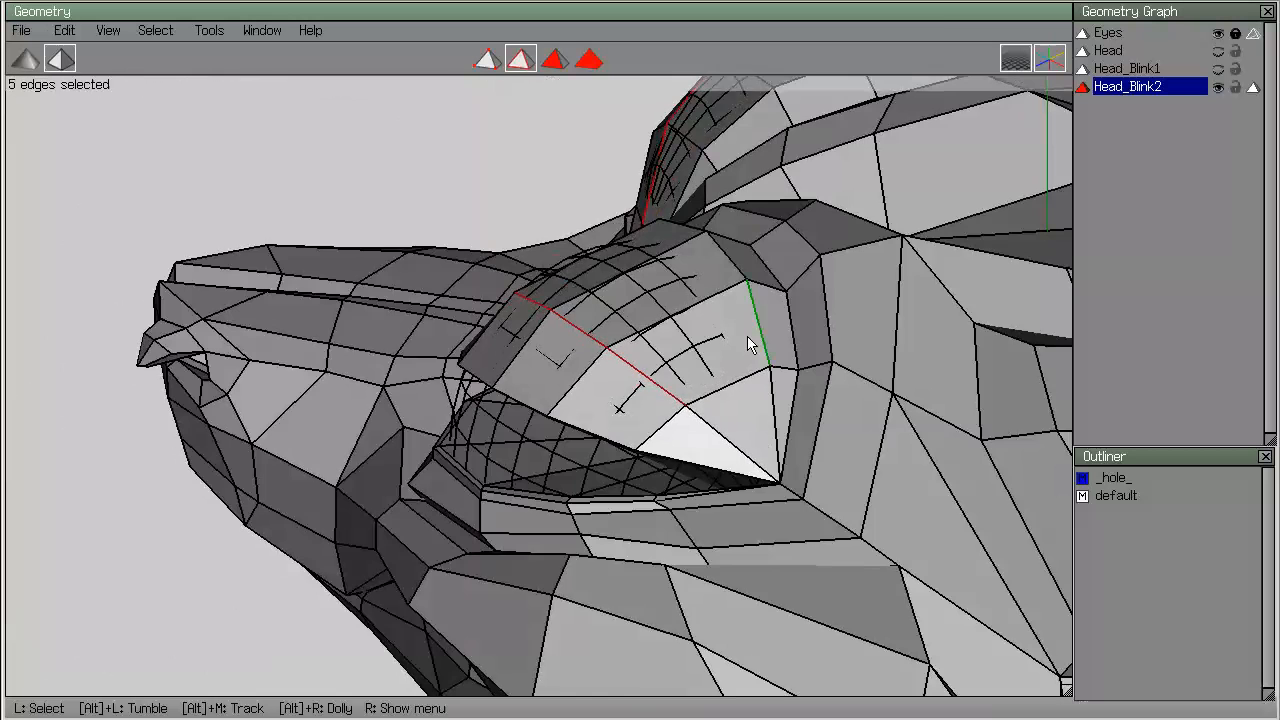
Select the next row of four edges above on the upper eyelid and rotate them about -23° around the same eye-corner axis.
{"action": "left_click_drag", "start_coordinate": [749, 343], "coordinate": [545, 335], "text": "alt"}
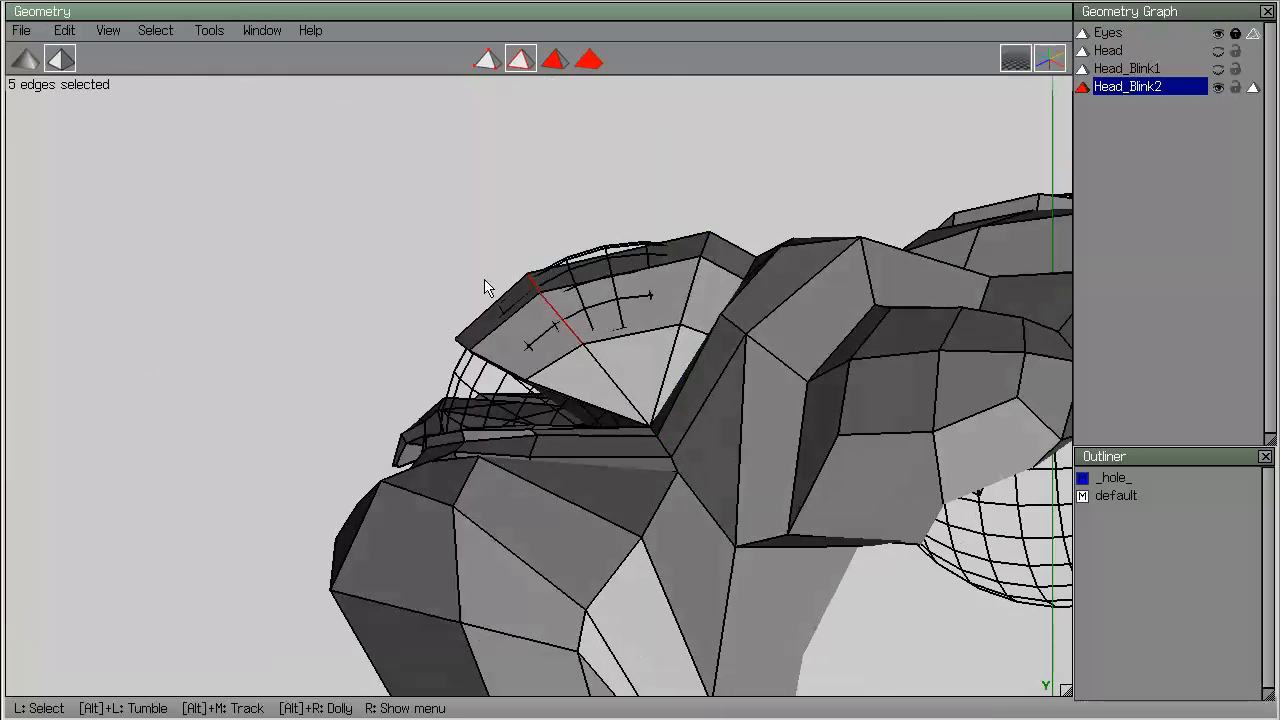
{"action": "left_click_drag", "start_coordinate": [578, 270], "coordinate": [660, 328], "text": "alt"}
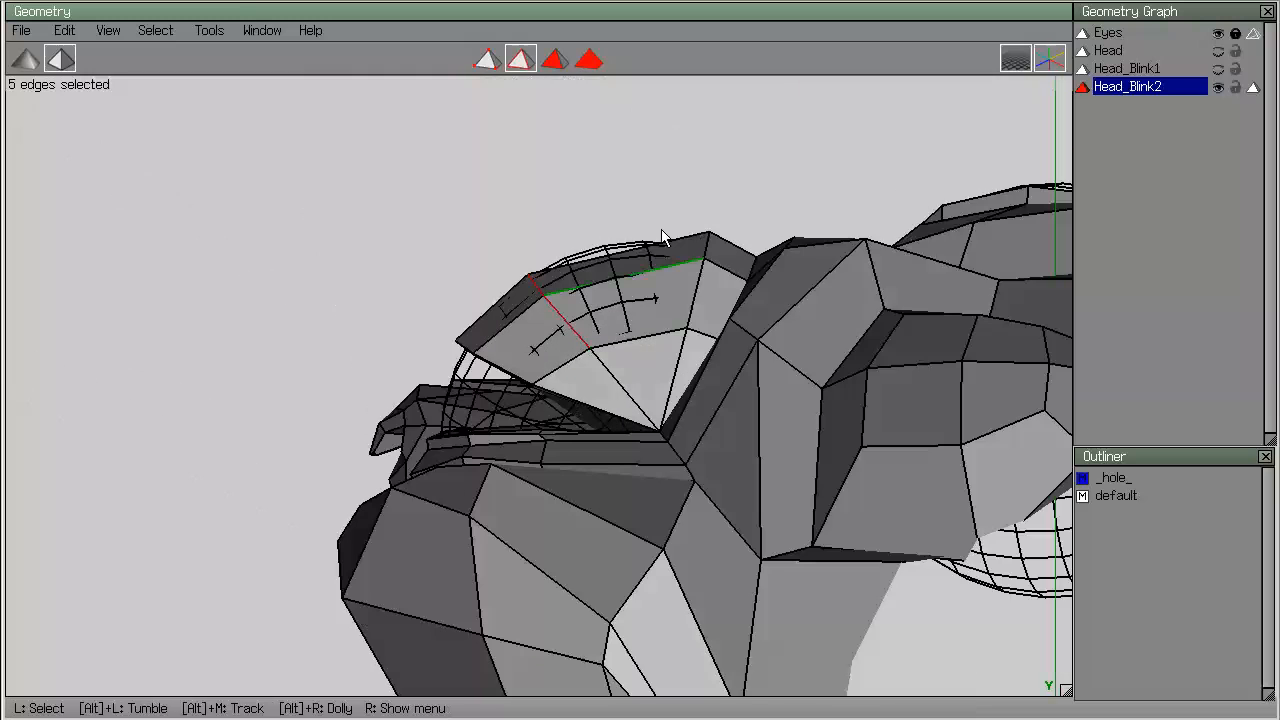
{"action": "left_click", "coordinate": [710, 258], "text": "shift"}
{"action": "left_click_drag", "start_coordinate": [710, 262], "coordinate": [512, 230], "text": "alt"}
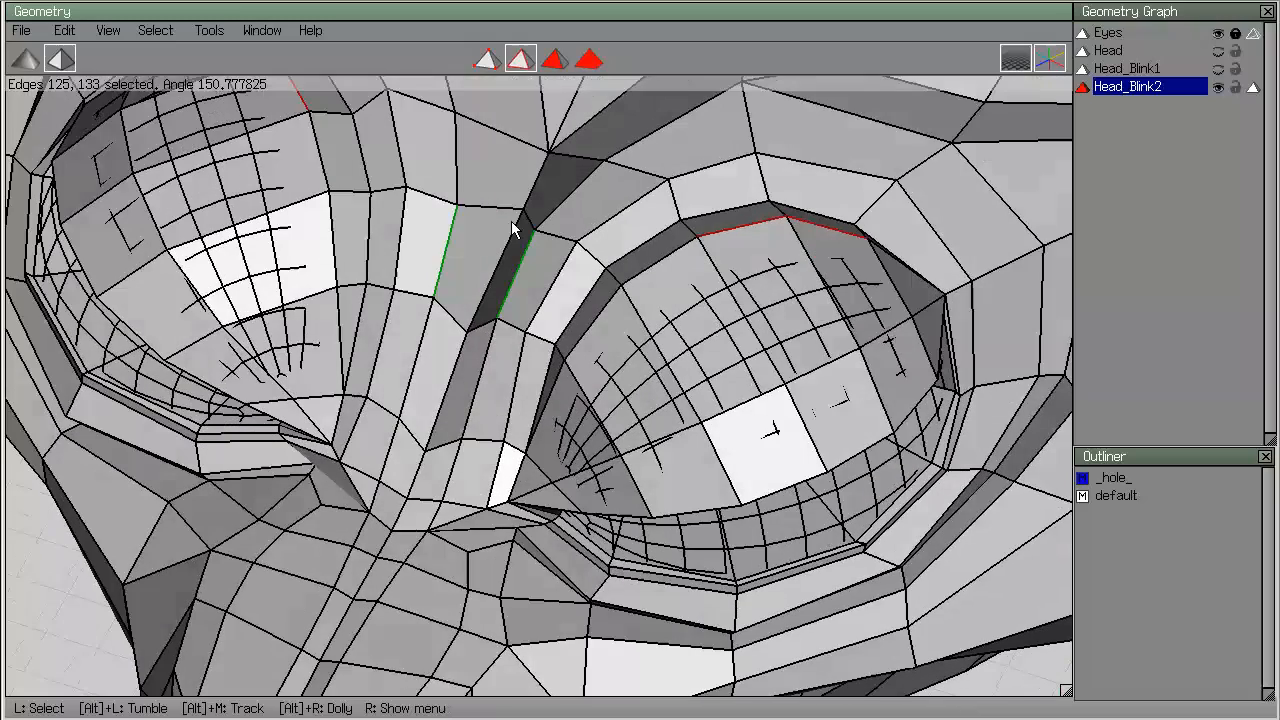
{"action": "left_click_drag", "start_coordinate": [612, 408], "coordinate": [690, 408], "text": "alt"}
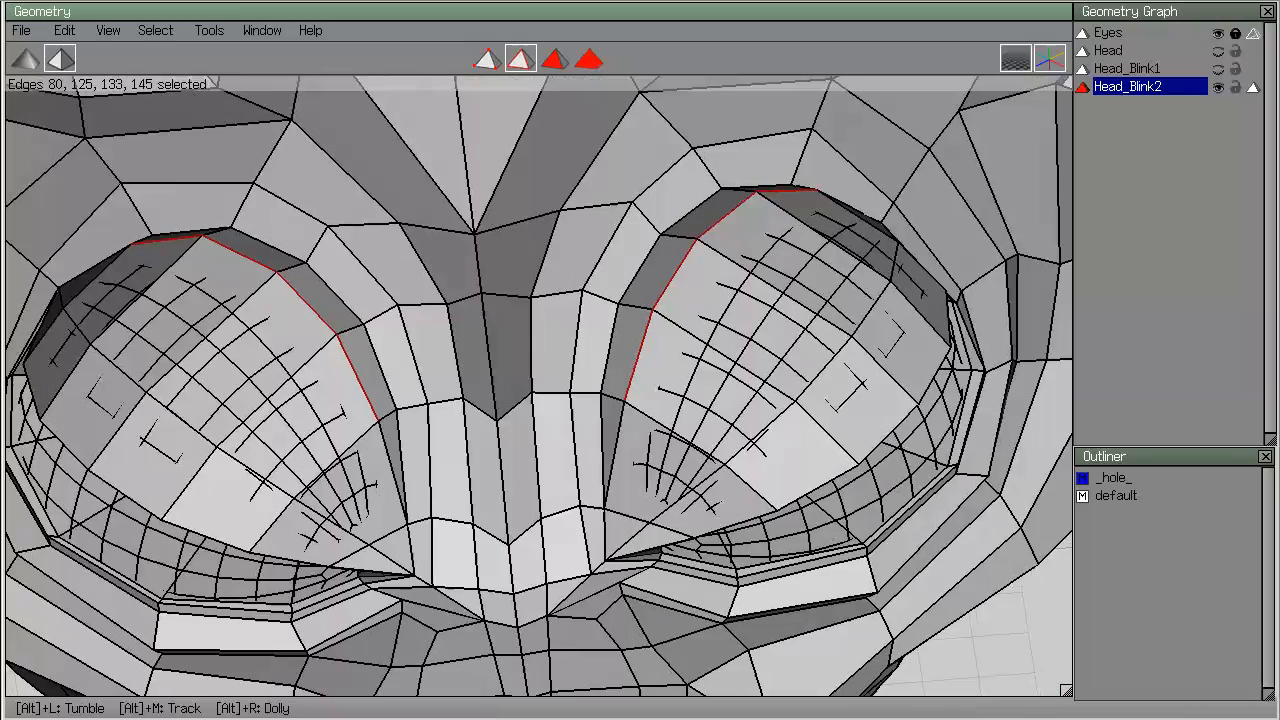
{"action": "key", "text": "shift+d"}
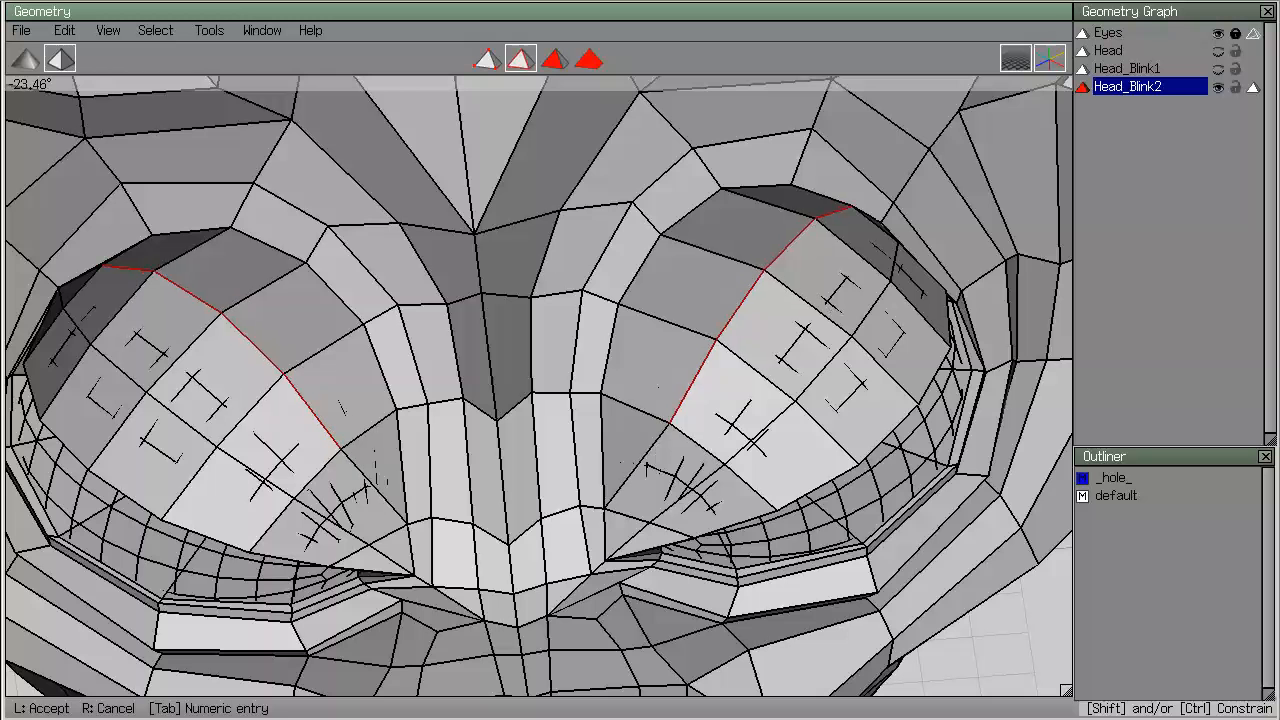
{"action": "left_click", "coordinate": [603, 318]}
Select the edge row along the upper eyelid's crease and rotate it slightly down around the same eye-corner axis.
{"action": "left_click", "coordinate": [631, 284]}
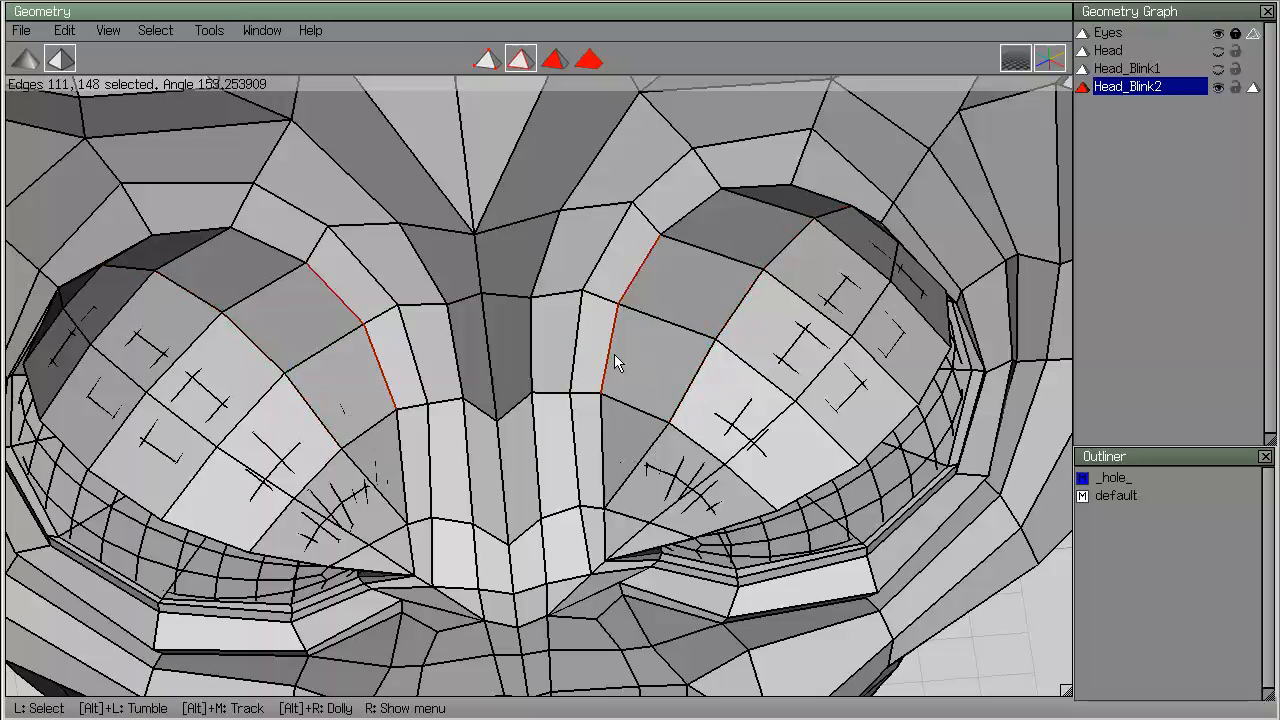
{"action": "left_click_drag", "start_coordinate": [728, 341], "coordinate": [743, 330], "text": "alt"}
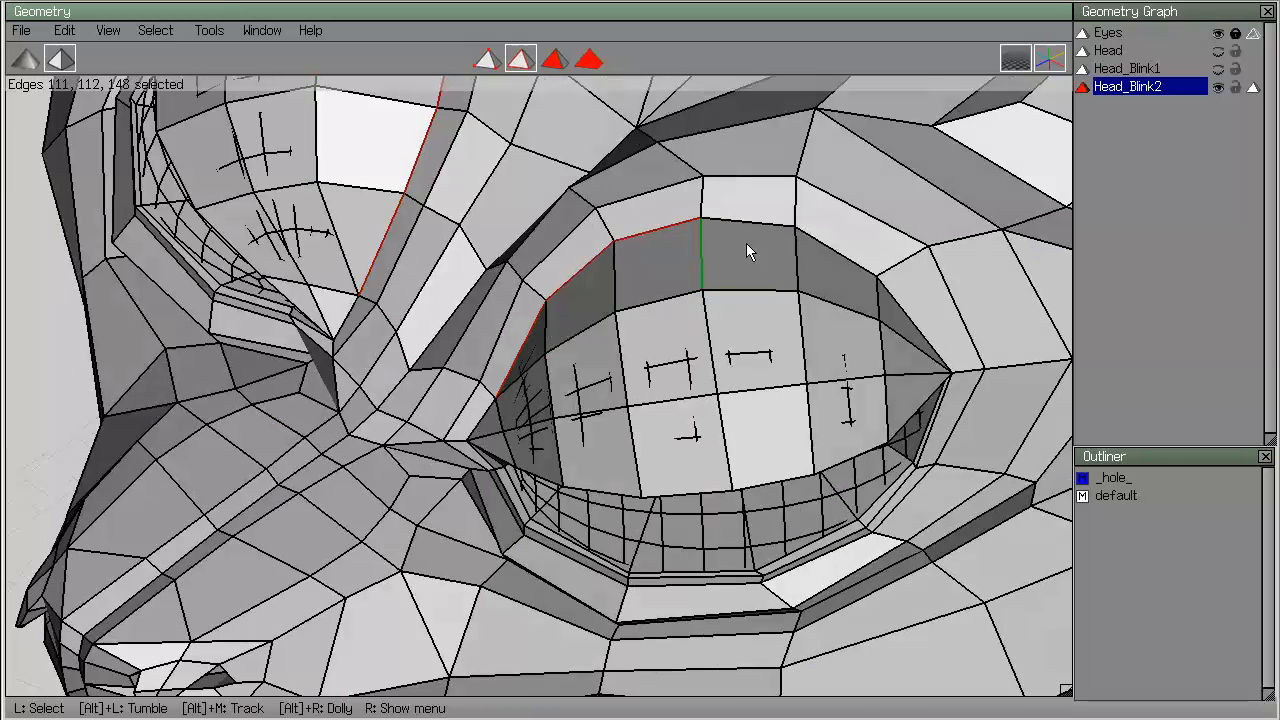
{"action": "left_click_drag", "start_coordinate": [912, 316], "coordinate": [441, 388], "text": "alt"}
{"action": "key", "text": "d"}
{"action": "left_click", "coordinate": [893, 291]}
{"action": "key", "text": "space"}
Select the four edges across the middle of the upper eyelid and move them outward to clear the eyeball.
{"action": "left_click_drag", "start_coordinate": [472, 312], "coordinate": [730, 350], "text": "alt"}
{"action": "left_click", "coordinate": [737, 355]}
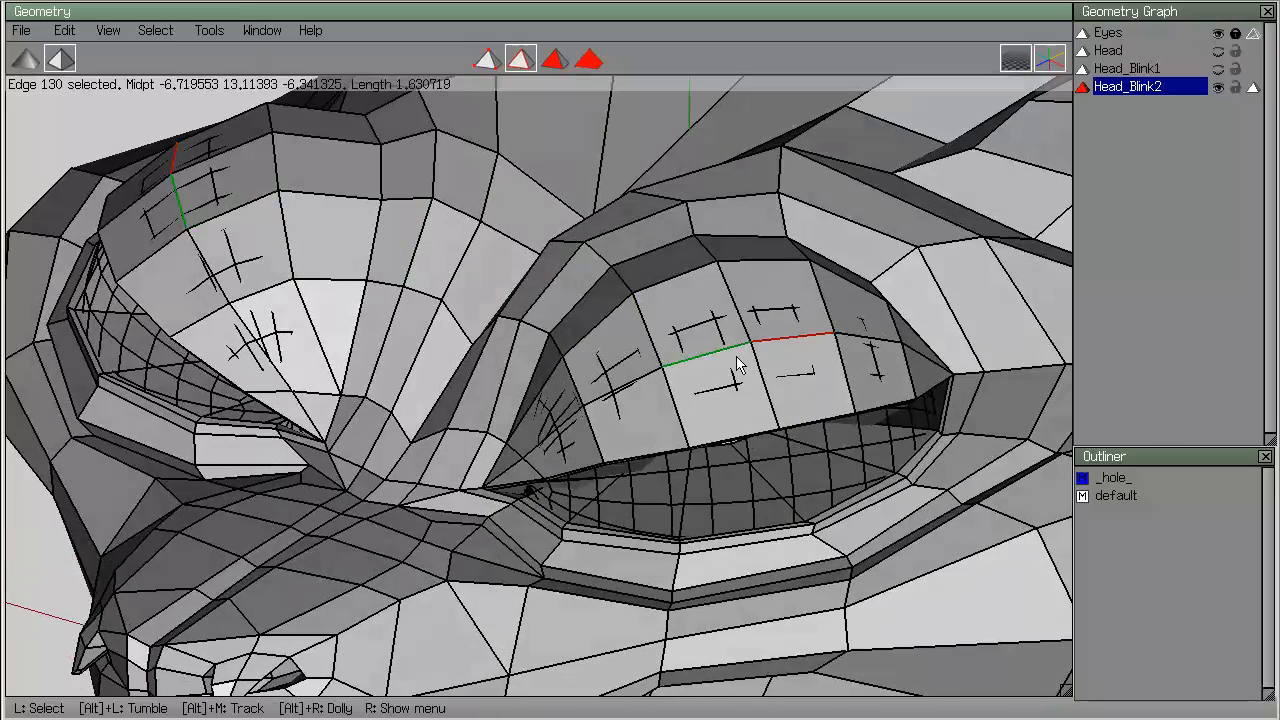
{"action": "left_click", "coordinate": [645, 370], "text": "shift"}
{"action": "left_click", "coordinate": [797, 345], "text": "shift"}
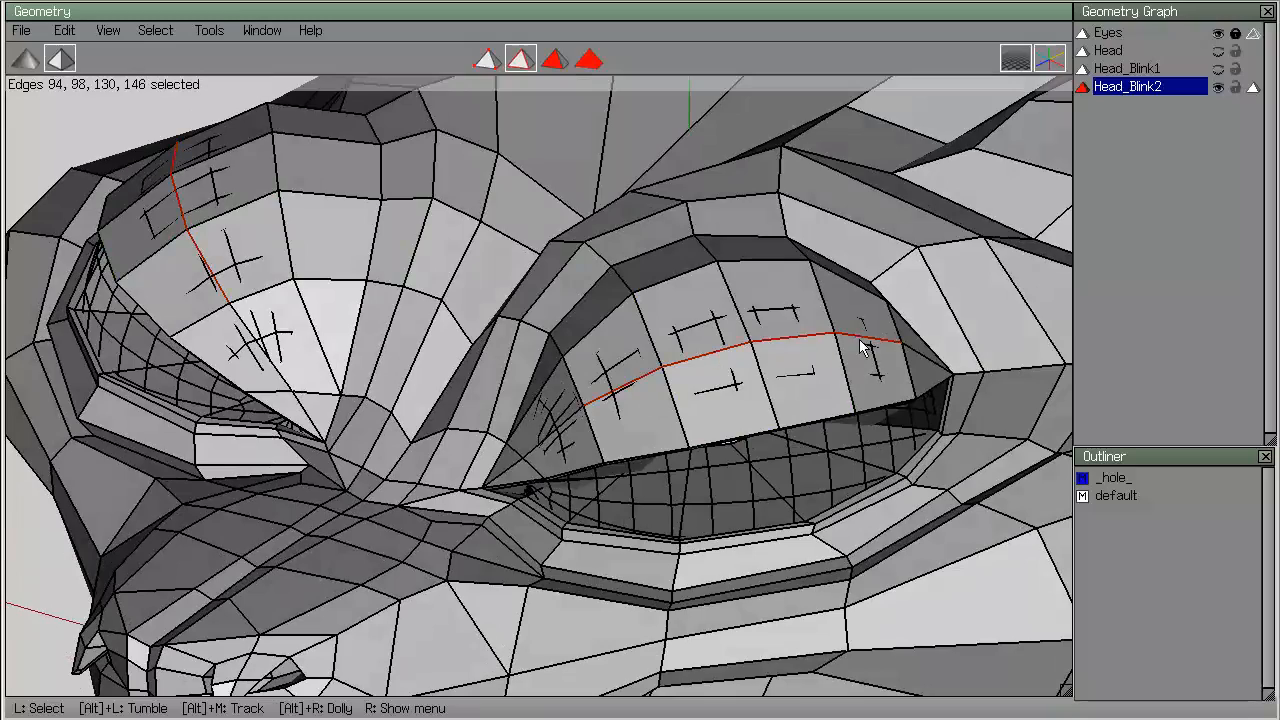
{"action": "left_click_drag", "start_coordinate": [865, 347], "coordinate": [820, 278], "text": "alt"}
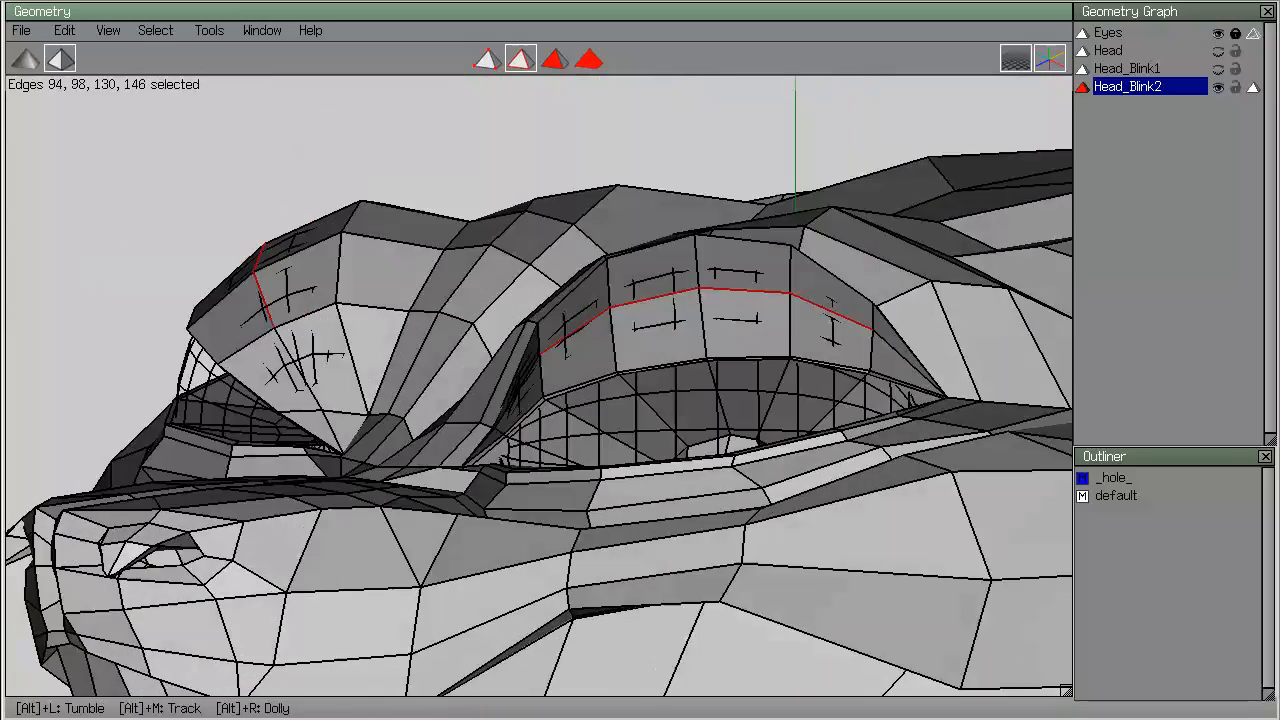
{"action": "left_click_drag", "start_coordinate": [664, 300], "coordinate": [760, 387], "text": "alt"}
{"action": "right_click", "coordinate": [645, 227]}
{"action": "left_click", "coordinate": [616, 221]}
{"action": "left_click", "coordinate": [598, 235]}
{"action": "left_click", "coordinate": [590, 215]}
{"action": "key", "text": "space"}
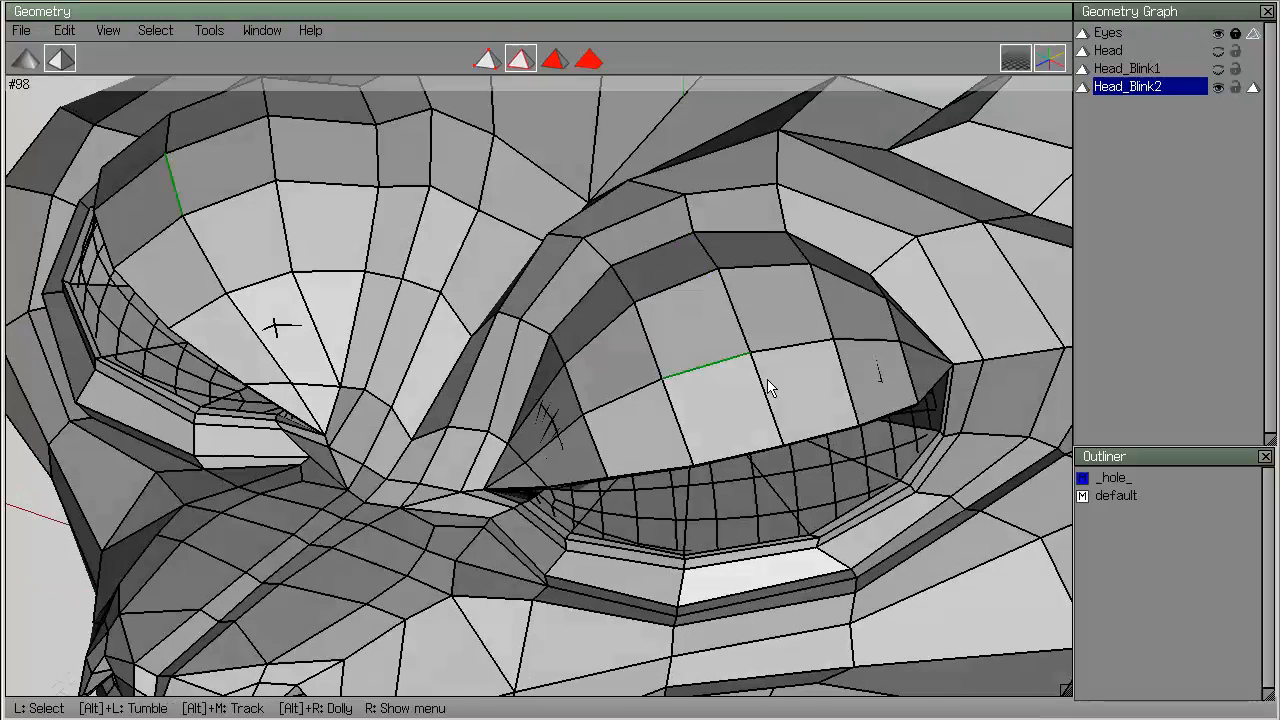
Select the four edges one row higher on the upper eyelid and repeat the outward move to clear the eyeball.
{"action": "left_click_drag", "start_coordinate": [651, 373], "coordinate": [615, 320], "text": "alt"}
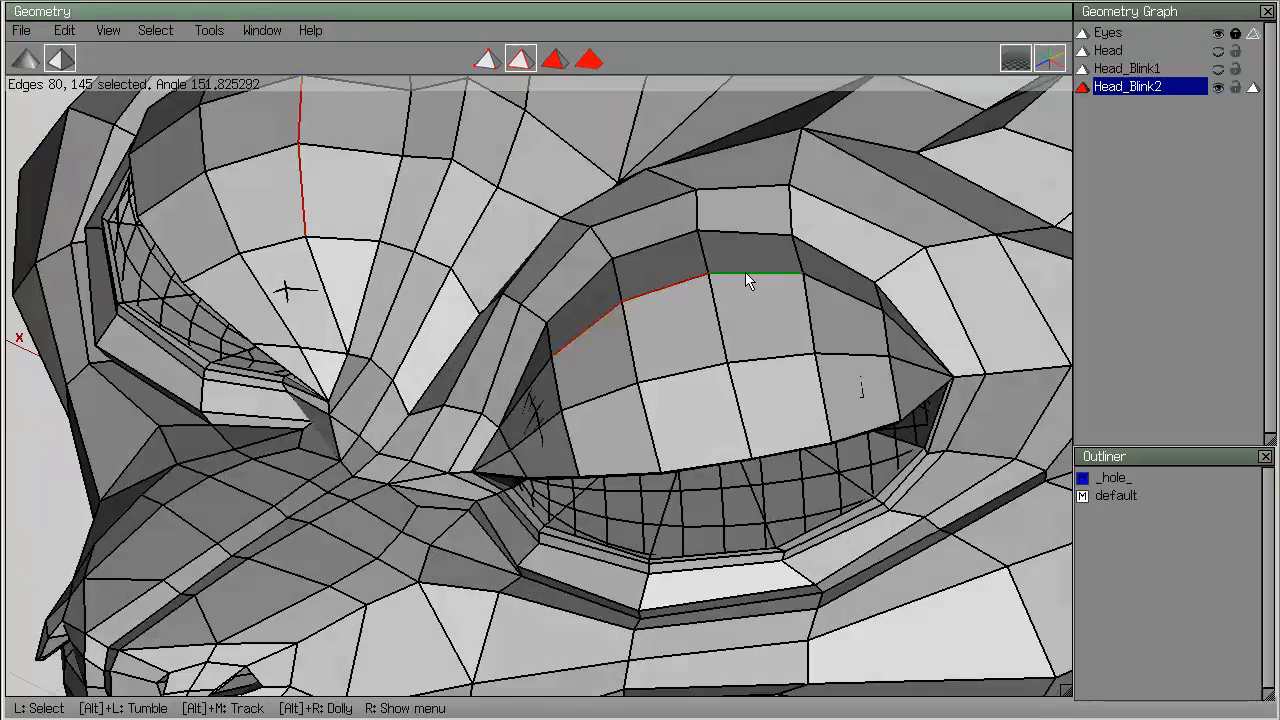
{"action": "left_click_drag", "start_coordinate": [736, 335], "coordinate": [732, 265], "text": "alt"}
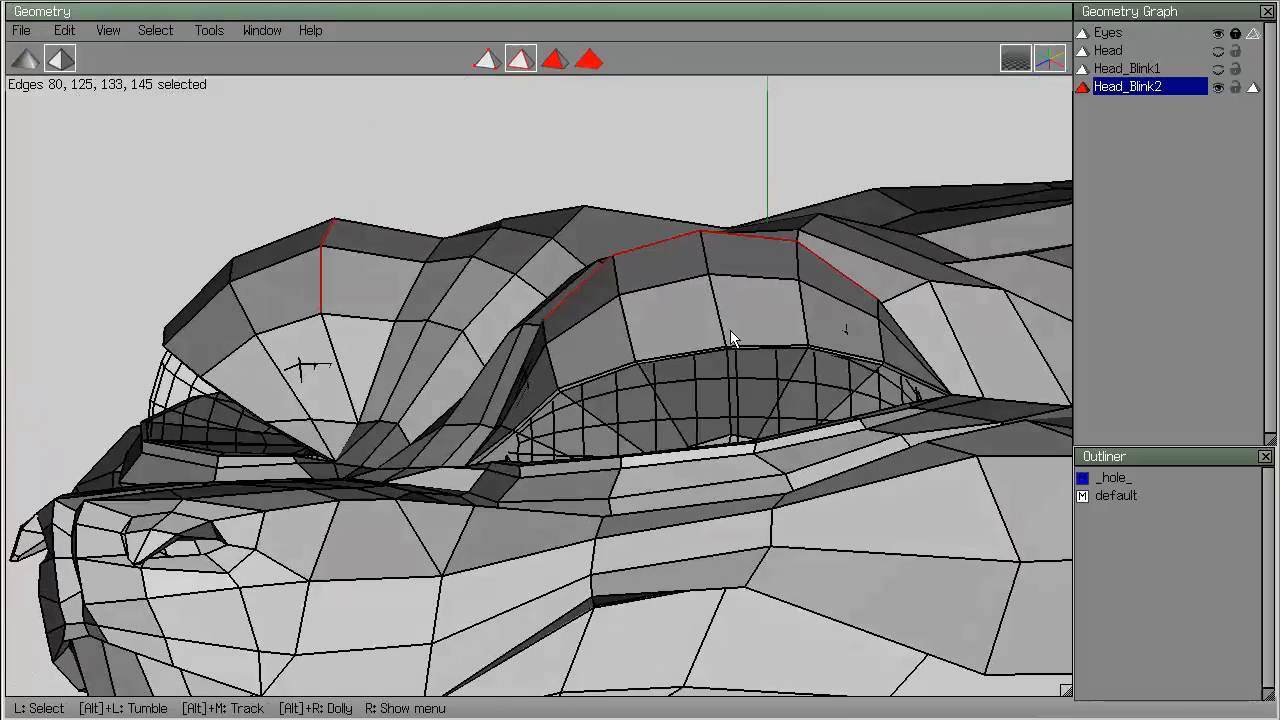
{"action": "key", "text": "d"}
{"action": "left_click", "coordinate": [767, 381]}
{"action": "key", "text": "space"}
Activate Tweak on Head_Blink2 and set it to work on single vertices.
{"action": "left_click_drag", "start_coordinate": [767, 381], "coordinate": [742, 331], "text": "alt"}
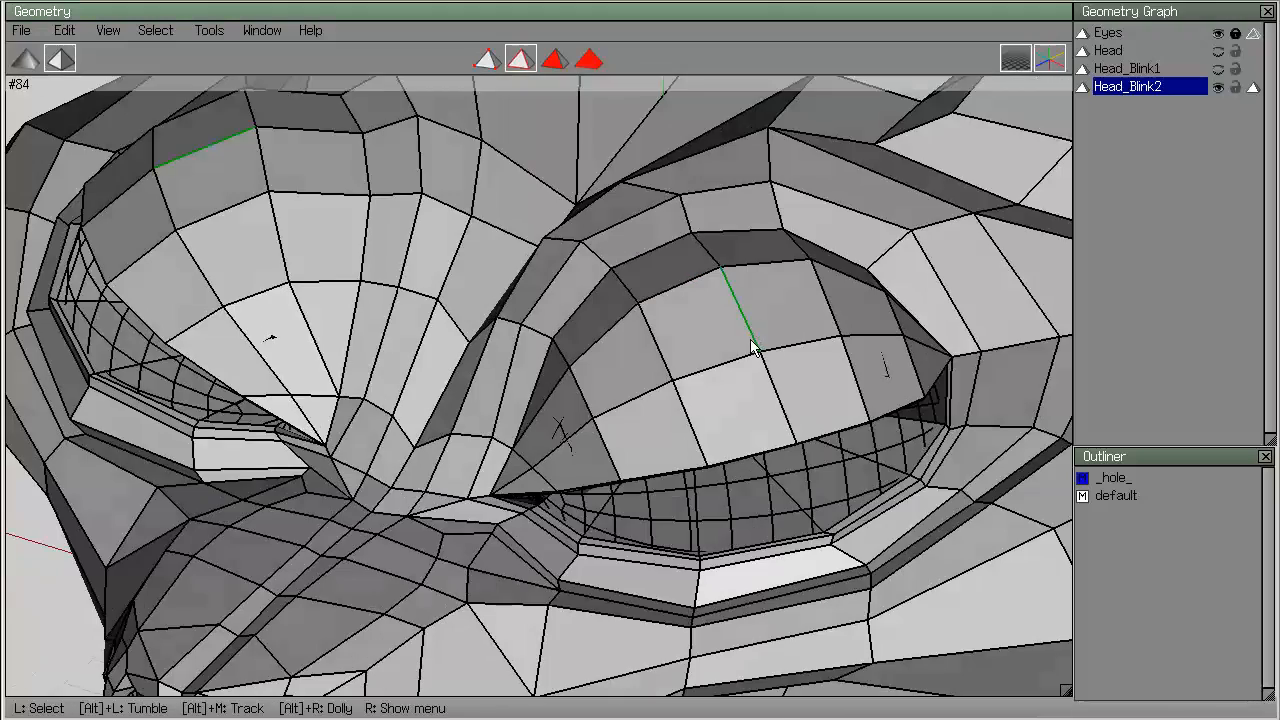
{"action": "key", "text": "t"}
{"action": "right_click", "coordinate": [575, 188]}
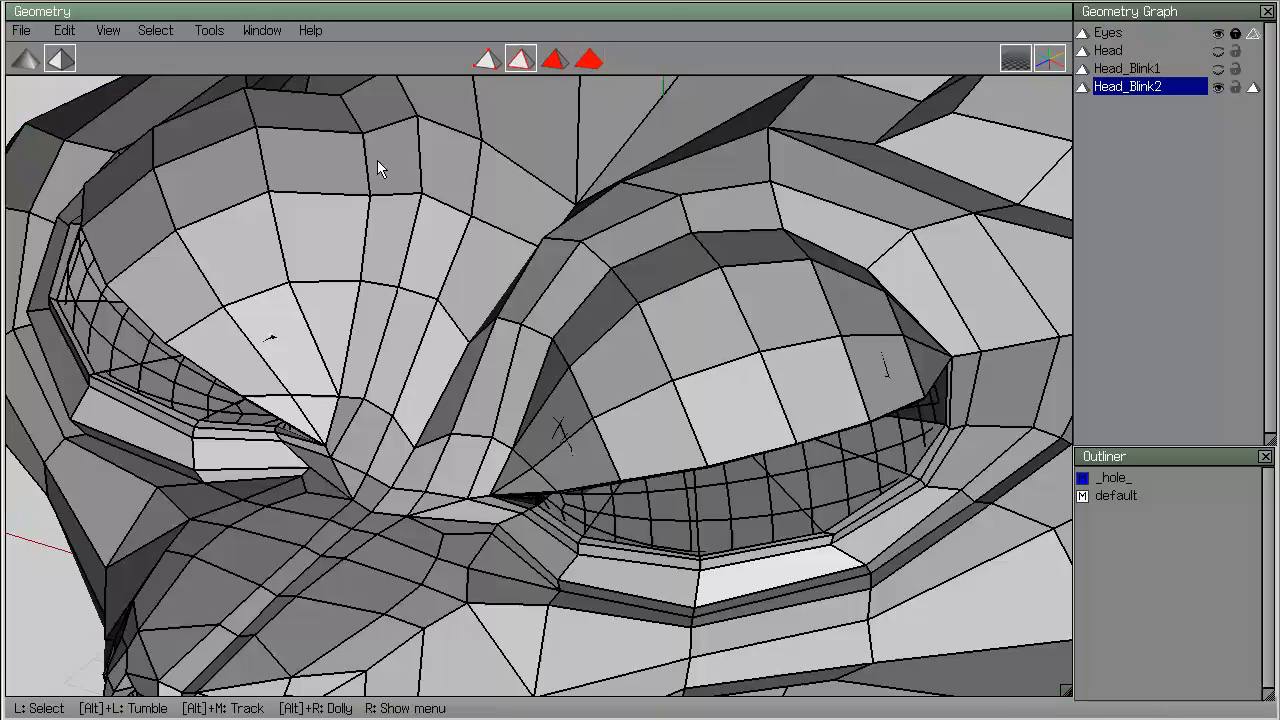
{"action": "left_click_drag", "start_coordinate": [620, 196], "coordinate": [570, 160], "text": "alt"}
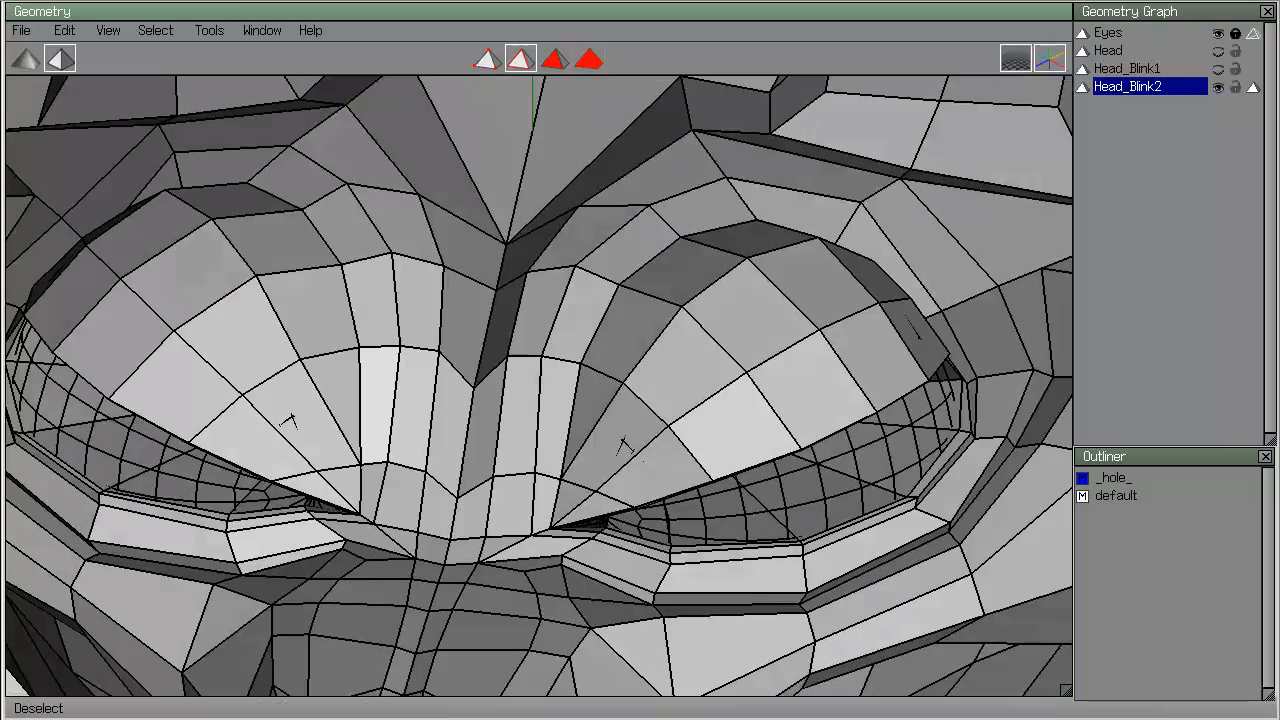
{"action": "left_click", "coordinate": [211, 30]}
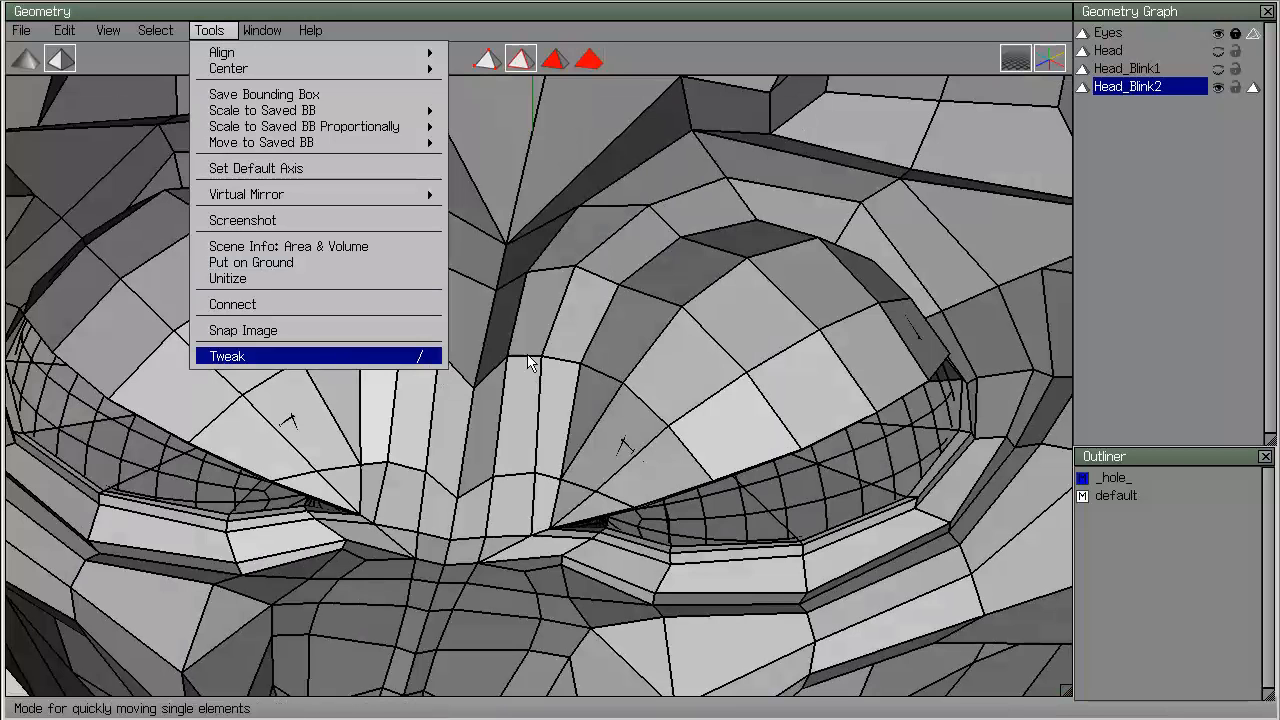
{"action": "left_click", "coordinate": [631, 331]}
{"action": "key", "text": "t"}
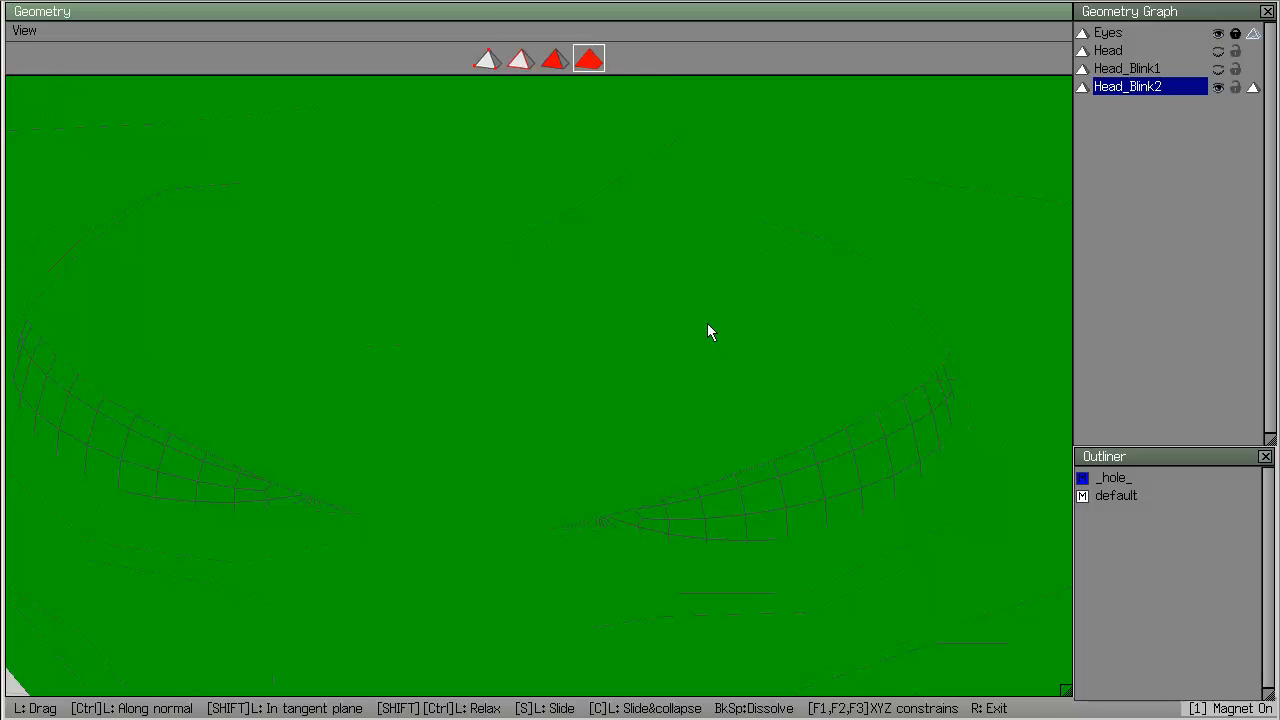
{"action": "left_click", "coordinate": [490, 60]}
Tweak single vertices near the inner and outer ends of the upper eyelid so its surface clears the eyeball.
{"action": "left_click_drag", "start_coordinate": [600, 376], "coordinate": [480, 335], "text": "alt"}
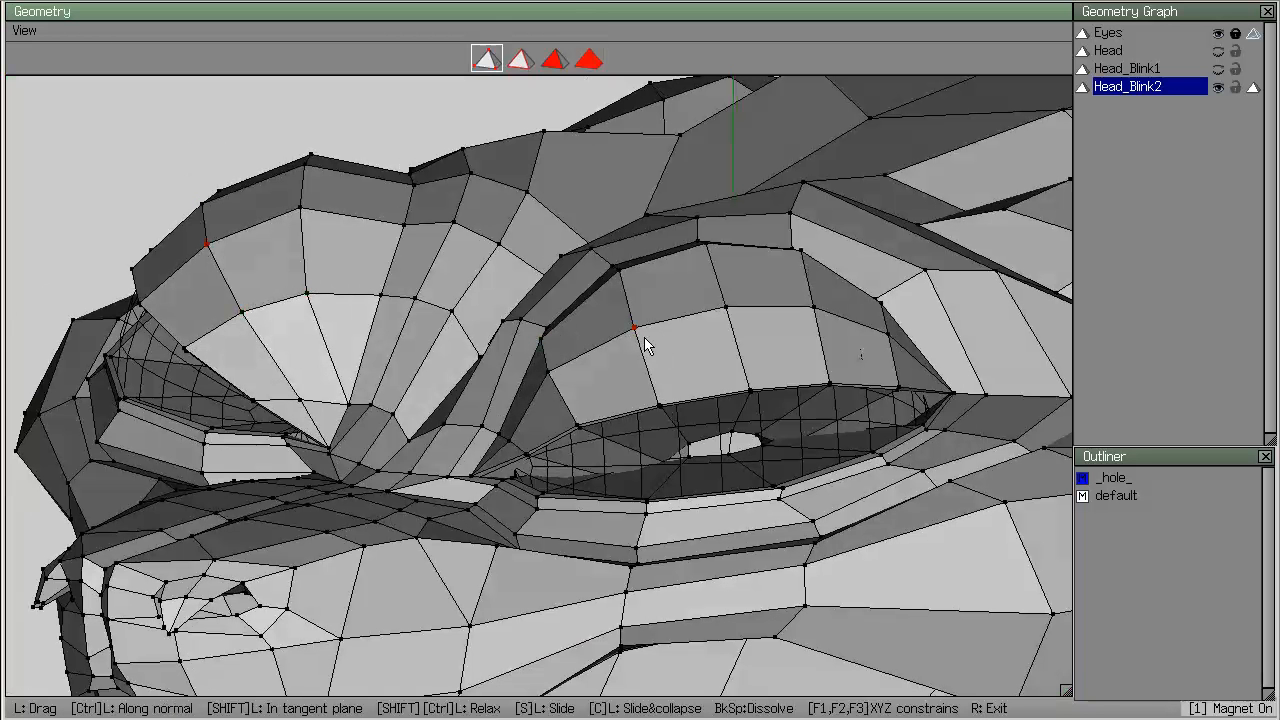
{"action": "left_click_drag", "start_coordinate": [874, 290], "coordinate": [884, 318], "text": "alt"}
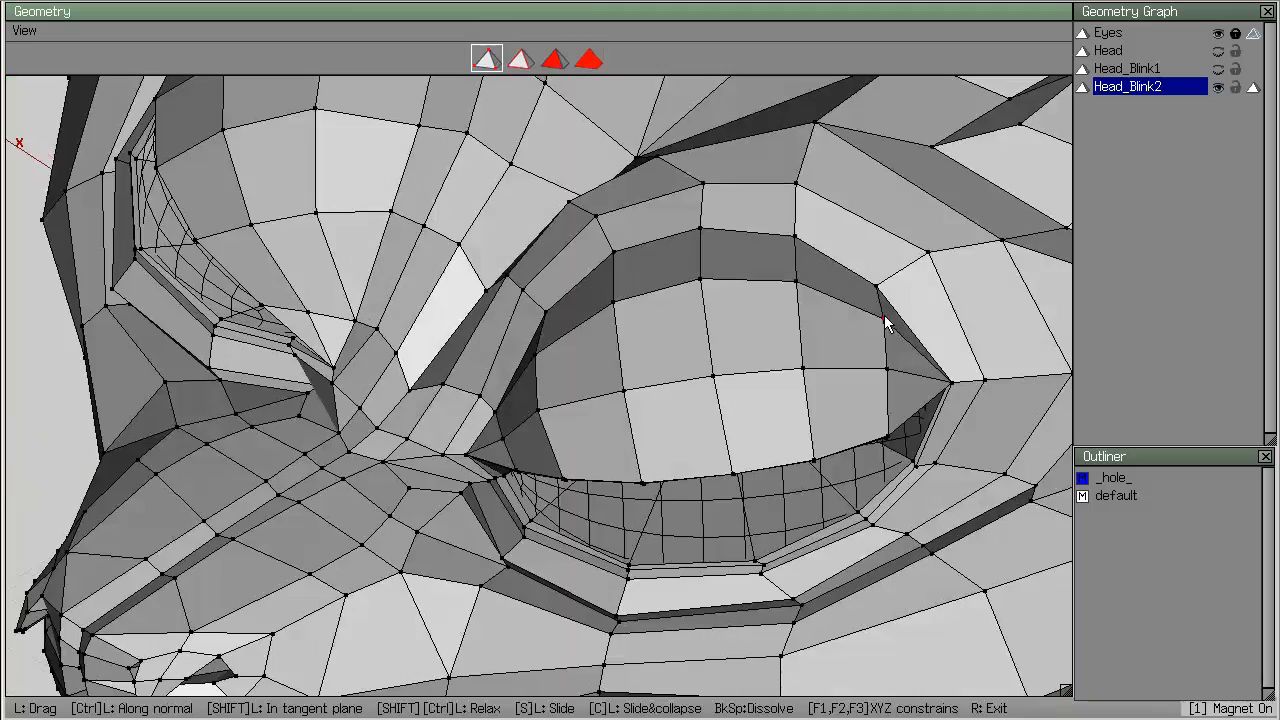
{"action": "left_click_drag", "start_coordinate": [790, 287], "coordinate": [884, 397], "text": "alt"}
{"action": "left_click_drag", "start_coordinate": [777, 516], "coordinate": [884, 476], "text": "alt"}
{"action": "left_click_drag", "start_coordinate": [603, 538], "coordinate": [614, 540], "text": "alt"}
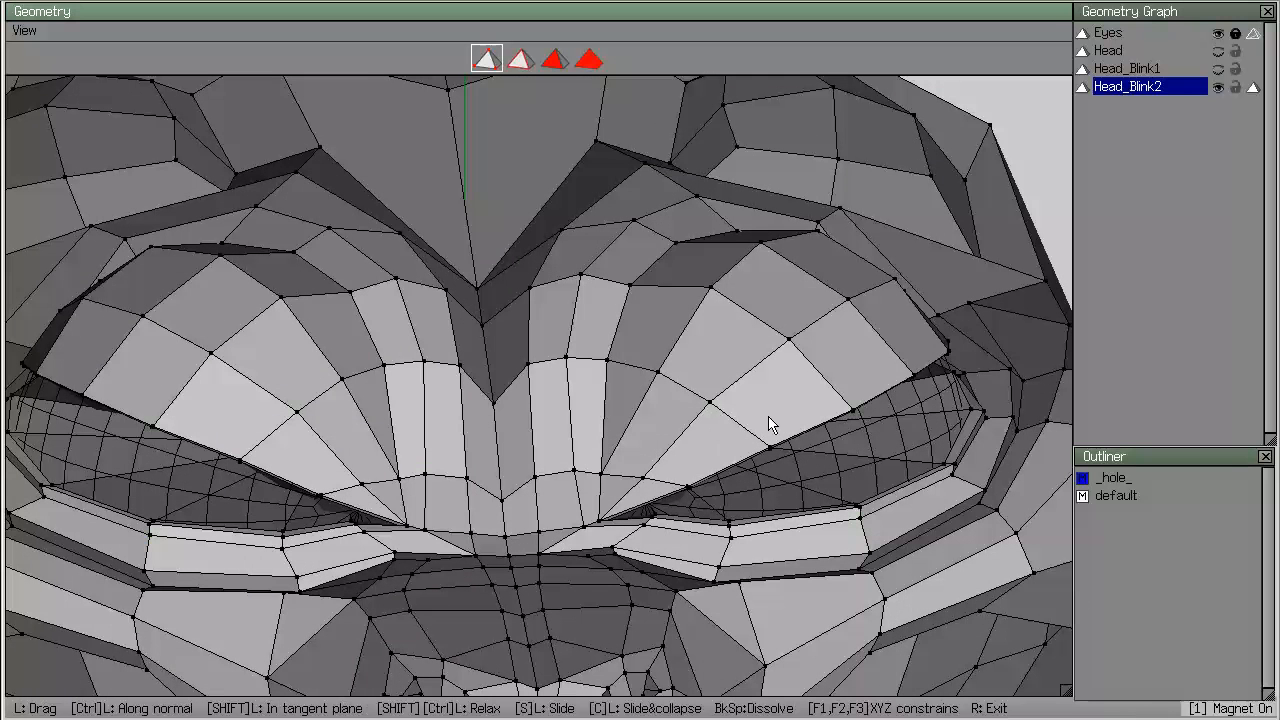
Turn on the Tweak magnet with the Dome falloff and nudge the upper eyelid's middle rim vertex and the vertex above it.
{"action": "key", "text": "1"}
{"action": "left_click_drag", "start_coordinate": [690, 487], "coordinate": [649, 488]}
{"action": "middle_click_drag", "start_coordinate": [649, 488], "coordinate": [706, 420]}
{"action": "left_click_drag", "start_coordinate": [706, 420], "coordinate": [594, 335]}
{"action": "middle_click_drag", "start_coordinate": [594, 335], "coordinate": [705, 493]}
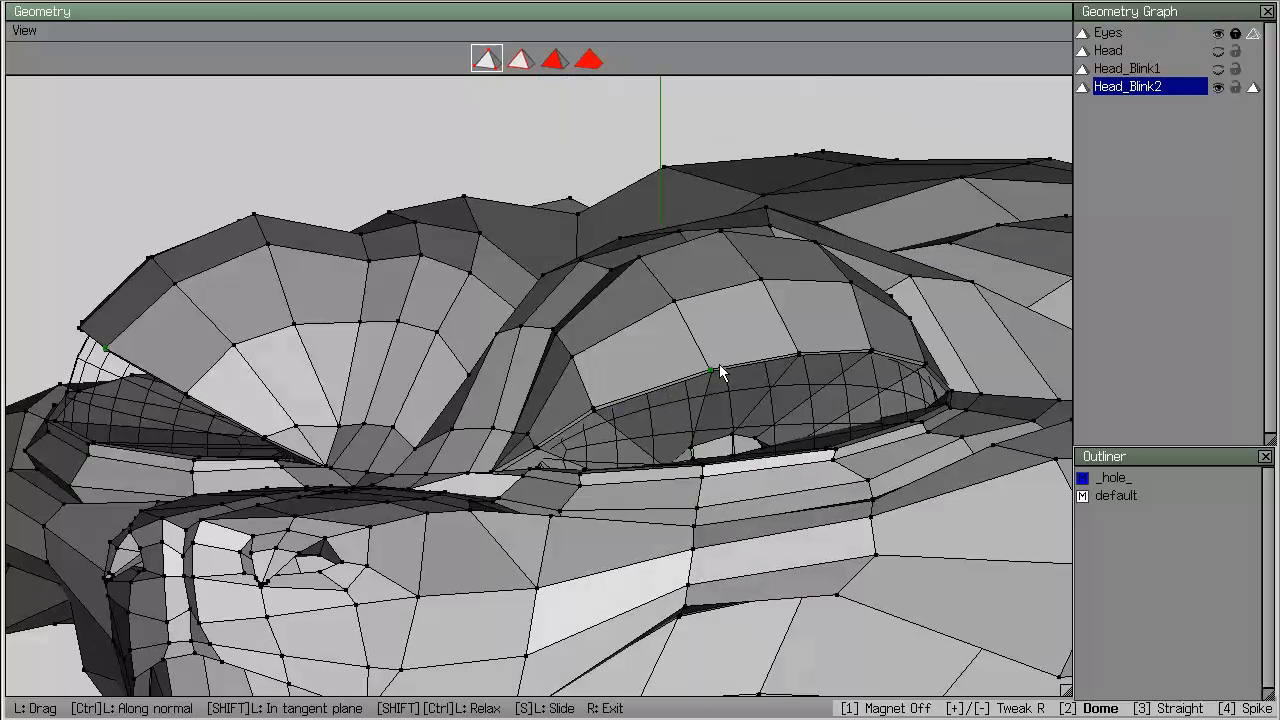
{"action": "left_click_drag", "start_coordinate": [712, 367], "coordinate": [699, 366]}
{"action": "left_click_drag", "start_coordinate": [676, 301], "coordinate": [675, 302]}
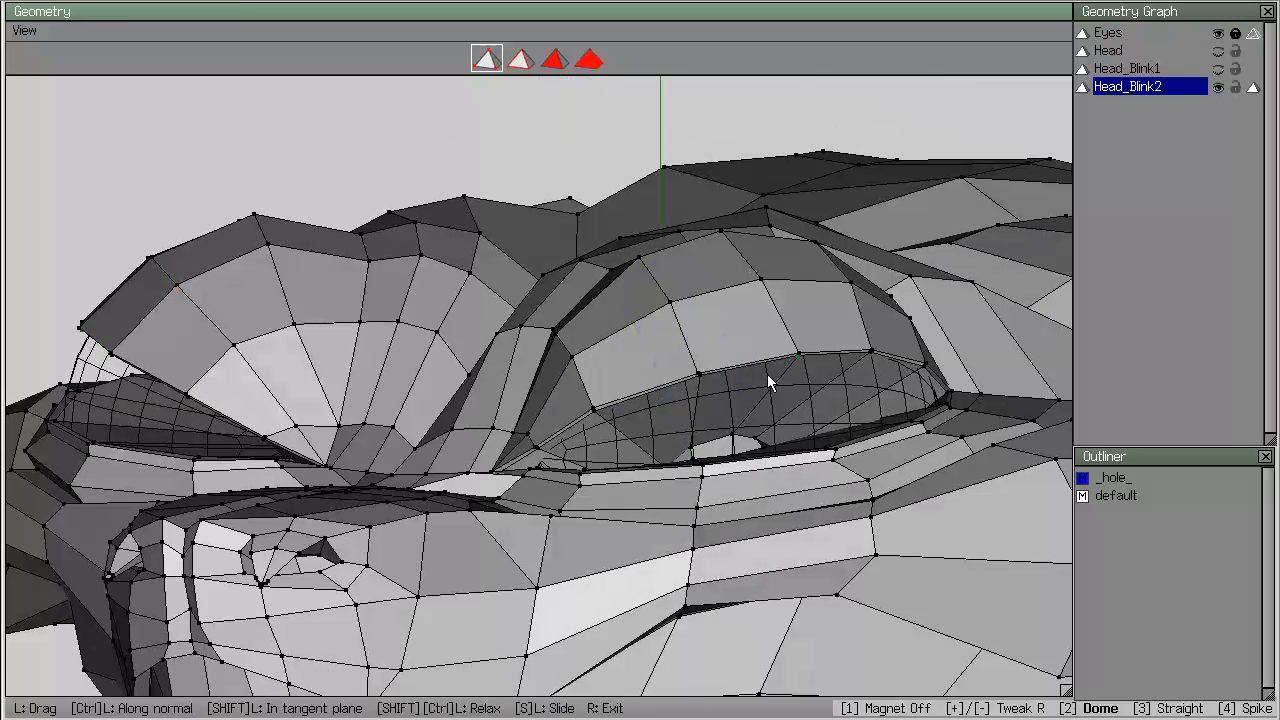
Tweak the rim and middle-row vertices toward the outer corner of the upper eyelid to smooth its curve.
{"action": "middle_click_drag", "start_coordinate": [767, 374], "coordinate": [760, 370]}
{"action": "left_click_drag", "start_coordinate": [740, 372], "coordinate": [740, 376]}
{"action": "left_click_drag", "start_coordinate": [716, 297], "coordinate": [716, 297]}
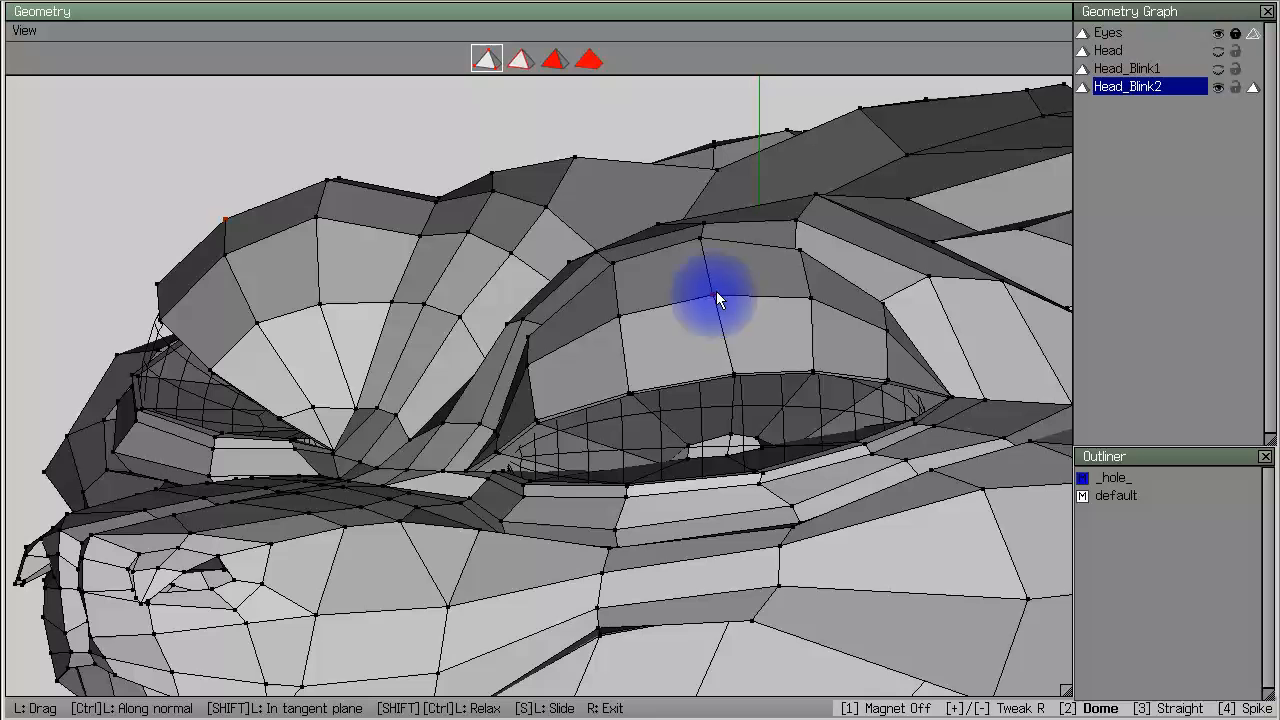
{"action": "middle_click_drag", "start_coordinate": [714, 255], "coordinate": [711, 400]}
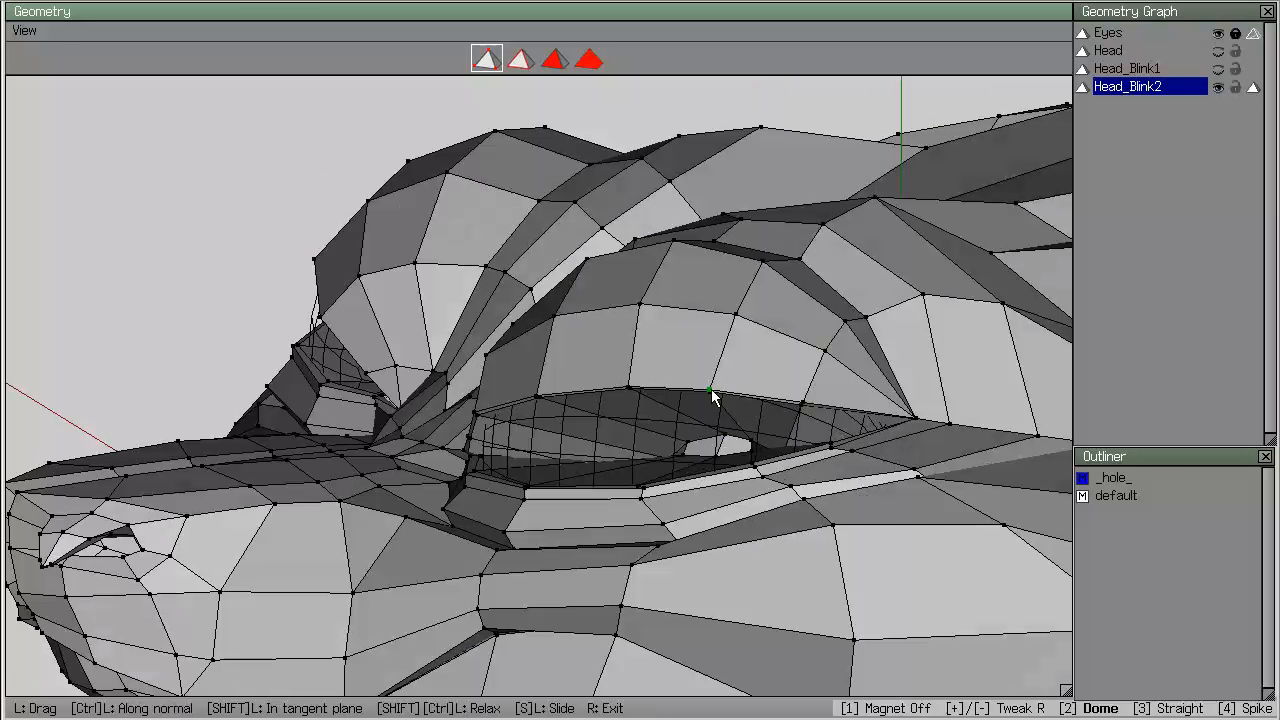
{"action": "left_click_drag", "start_coordinate": [726, 400], "coordinate": [825, 407]}
{"action": "left_click_drag", "start_coordinate": [824, 351], "coordinate": [848, 324]}
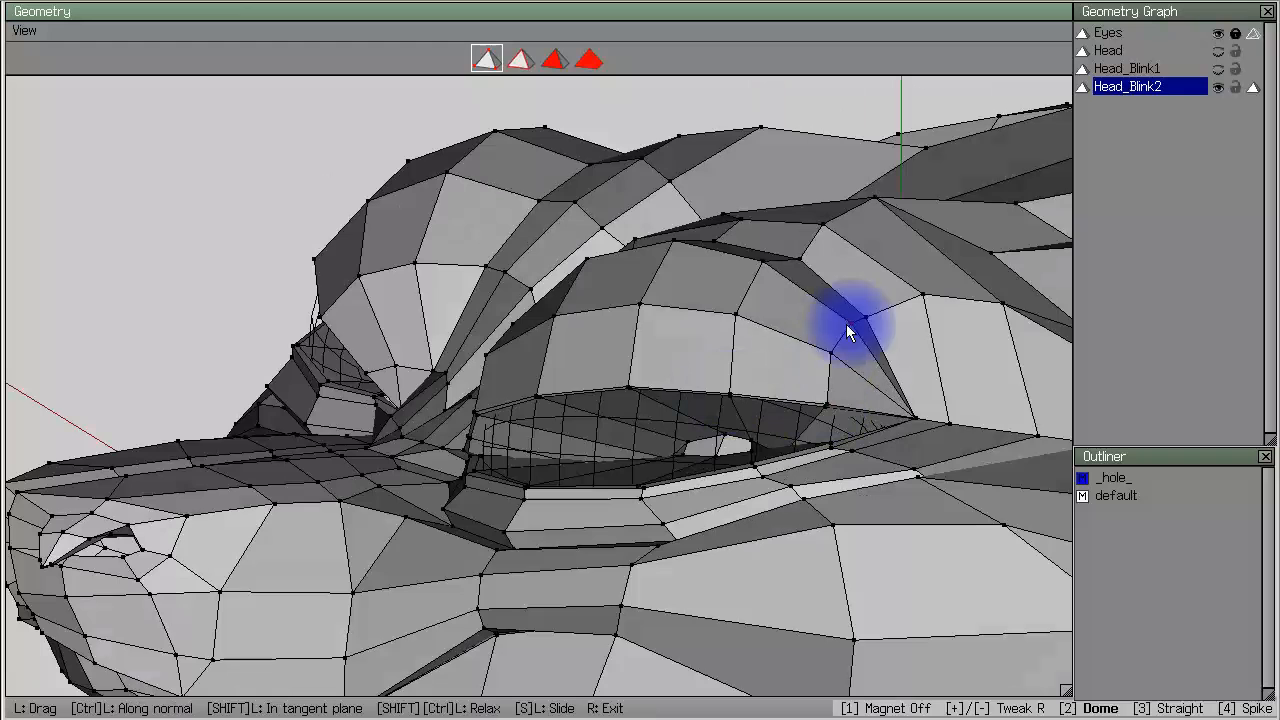
Fine-tune the remaining middle-row vertices of the upper eyelid with the magnet and leave Tweak mode.
{"action": "left_click_drag", "start_coordinate": [737, 317], "coordinate": [741, 319]}
{"action": "mouse_move", "coordinate": [764, 274]}
{"action": "left_mouse_down"}
{"action": "mouse_move", "coordinate": [745, 420]}
{"action": "mouse_move", "coordinate": [760, 425]}
{"action": "left_mouse_up"}
{"action": "mouse_move", "coordinate": [807, 312]}
{"action": "left_mouse_down"}
{"action": "mouse_move", "coordinate": [835, 355]}
{"action": "mouse_move", "coordinate": [764, 364]}
{"action": "left_mouse_up"}
{"action": "mouse_move", "coordinate": [710, 396]}
{"action": "left_mouse_down"}
{"action": "mouse_move", "coordinate": [740, 345]}
{"action": "mouse_move", "coordinate": [820, 305]}
{"action": "left_mouse_up"}
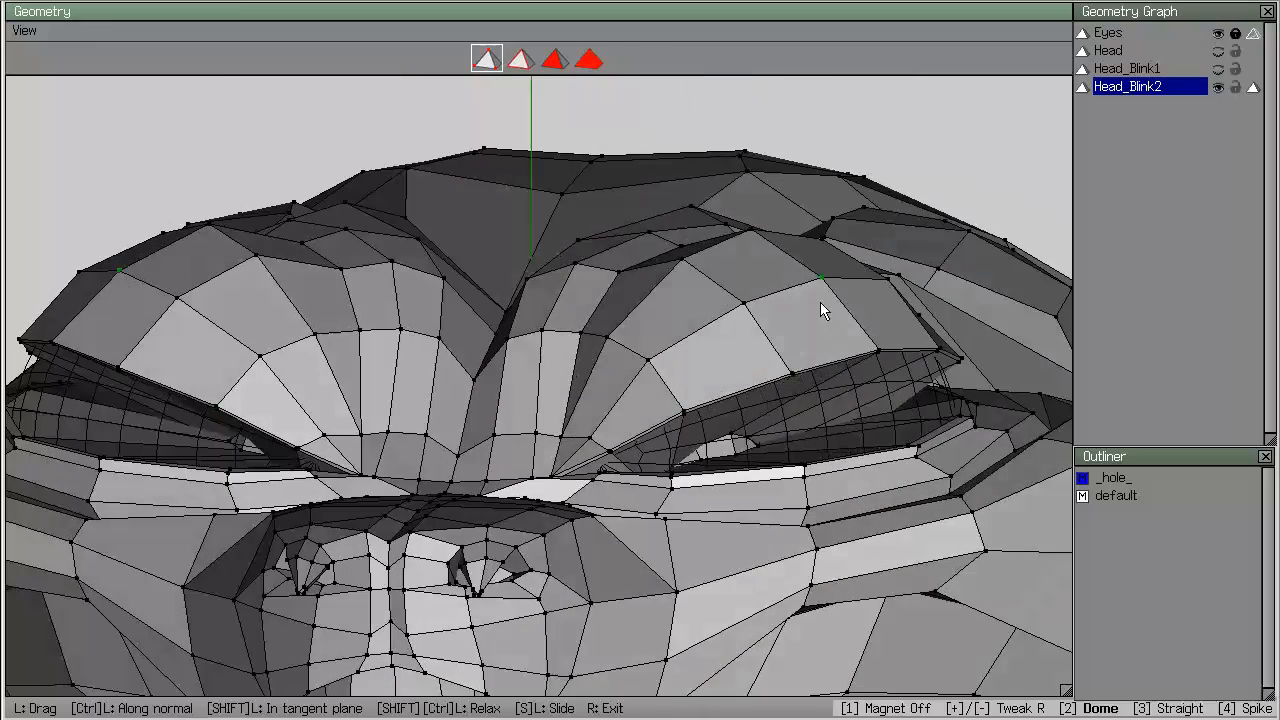
{"action": "right_click", "coordinate": [910, 130]}
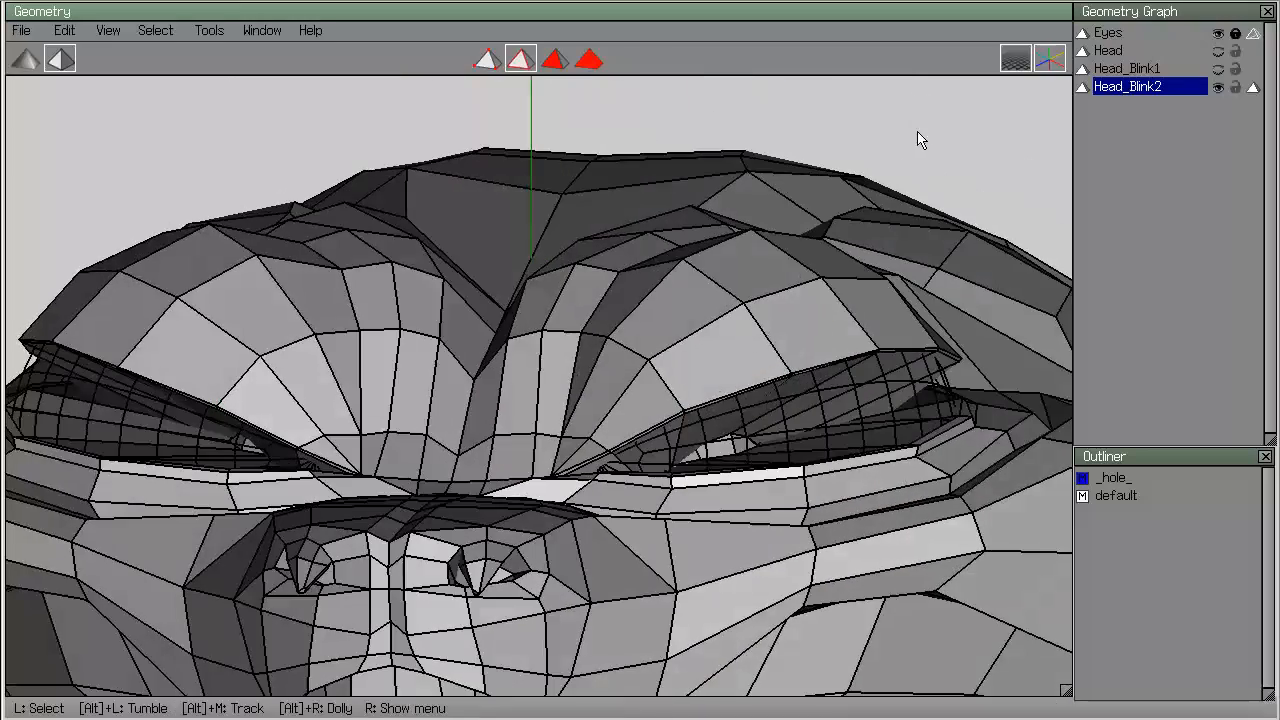
Show Head_Blink1 in place of Head_Blink2 and activate Tweak for its vertices.
{"action": "left_click", "coordinate": [1218, 69]}
{"action": "left_click", "coordinate": [1218, 87]}
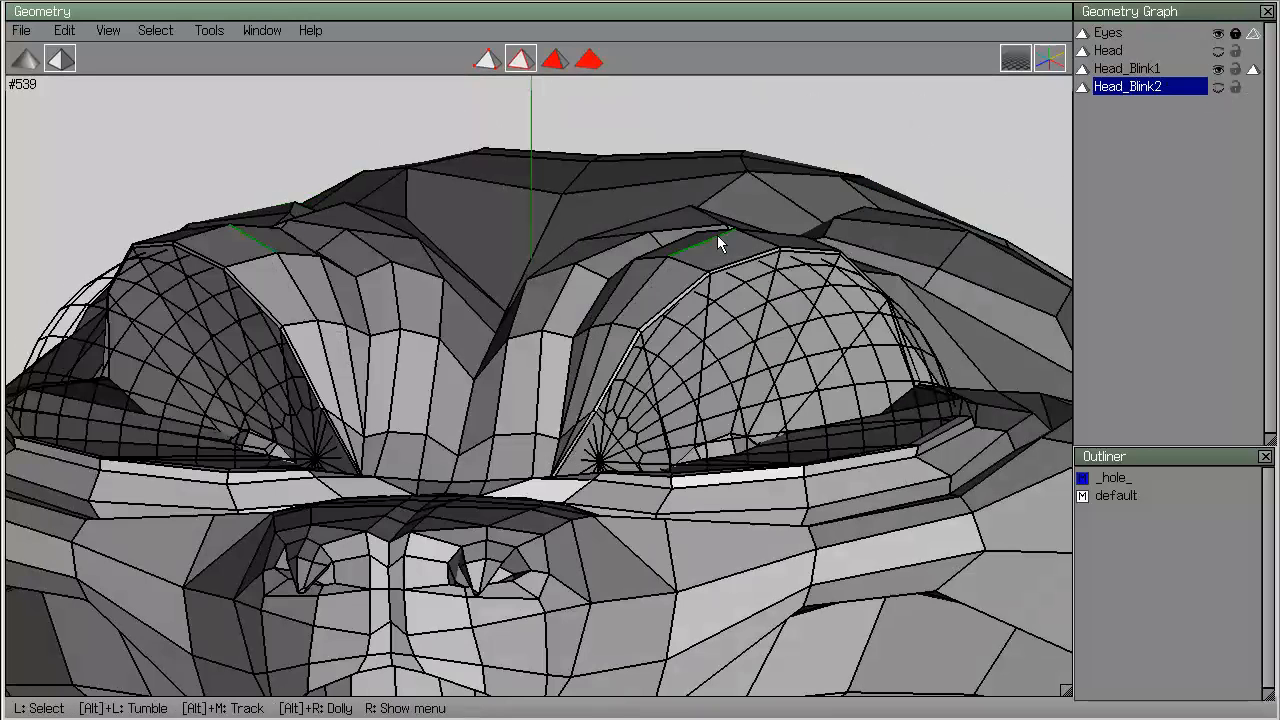
{"action": "left_click_drag", "start_coordinate": [720, 243], "coordinate": [660, 310], "text": "alt"}
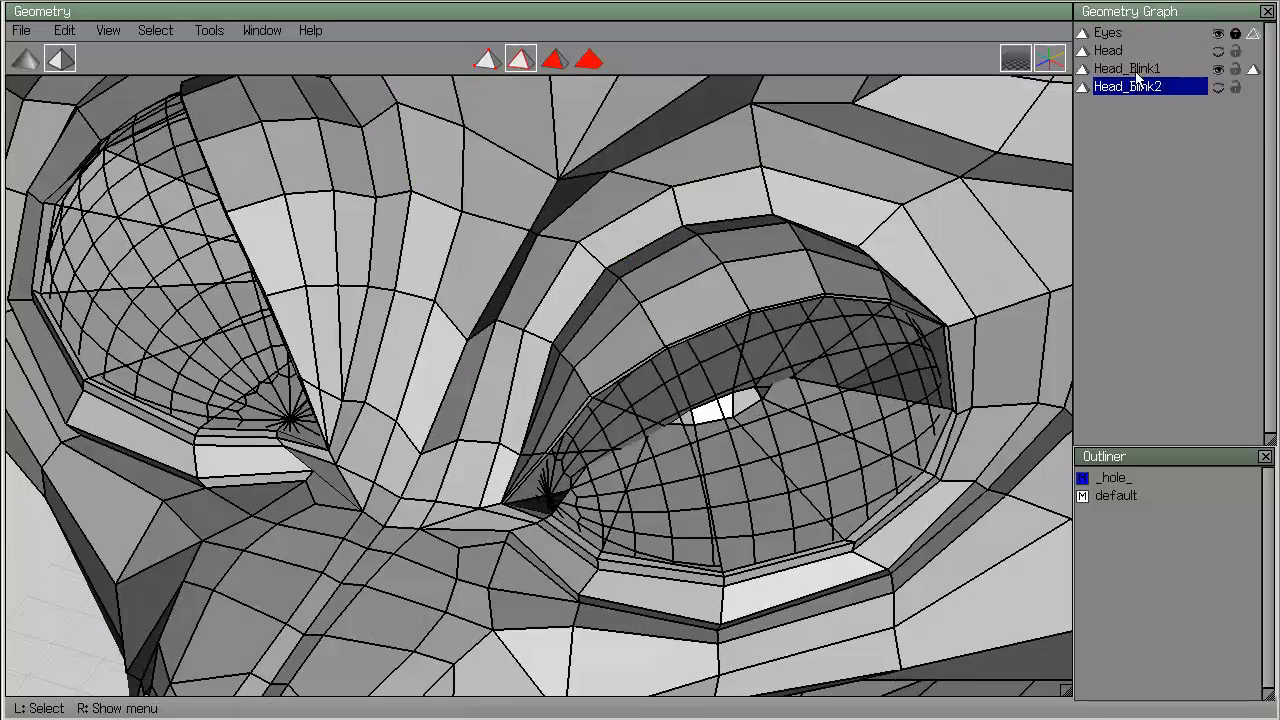
{"action": "key", "text": "t"}
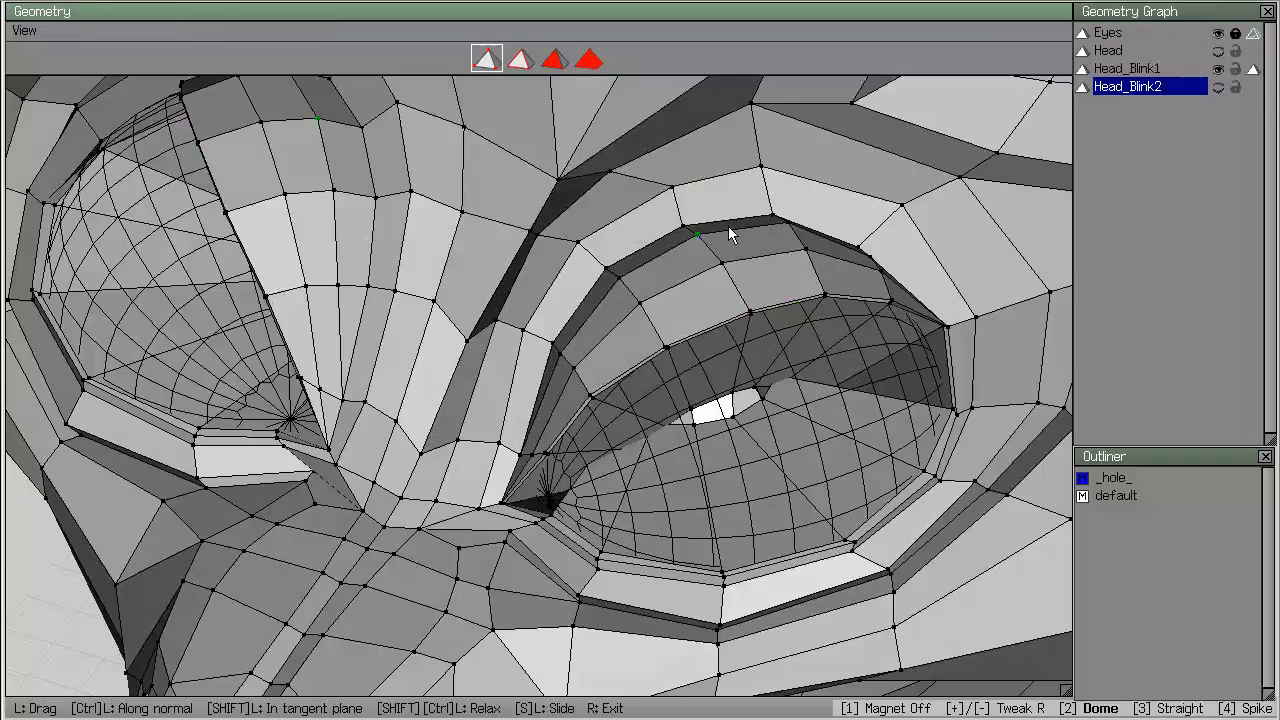
Tweak the vertex on Head_Blink1's upper eyelid rim toward the inner corner and leave Tweak mode.
{"action": "left_click_drag", "start_coordinate": [592, 408], "coordinate": [596, 350], "text": "alt"}
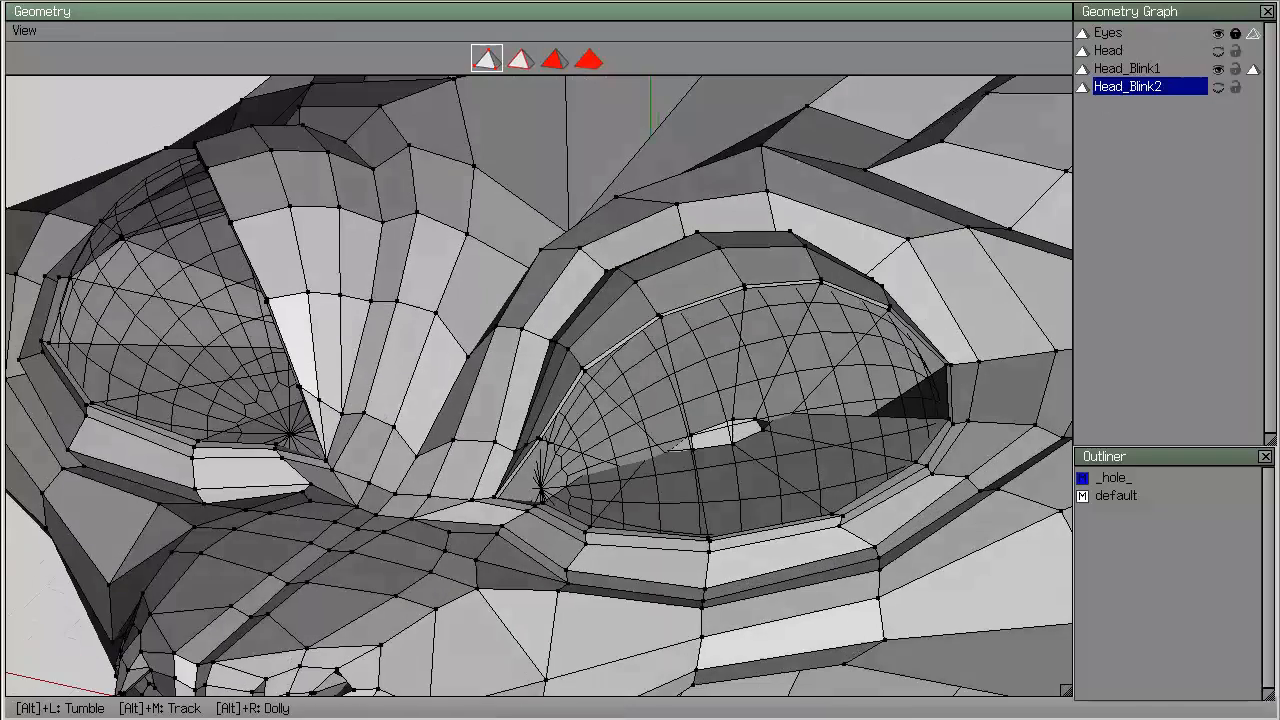
{"action": "left_click_drag", "start_coordinate": [516, 392], "coordinate": [568, 348], "text": "alt"}
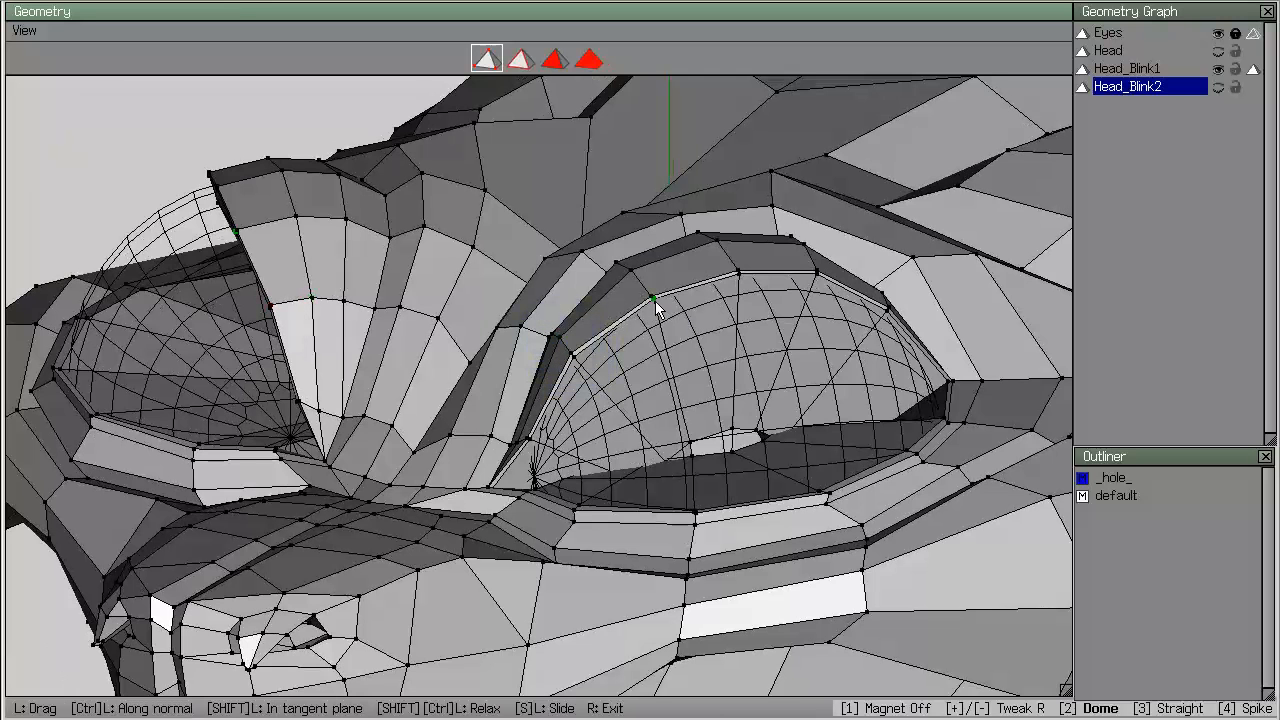
{"action": "left_click_drag", "start_coordinate": [652, 300], "coordinate": [644, 302]}
{"action": "left_click_drag", "start_coordinate": [741, 301], "coordinate": [707, 310], "text": "alt"}
{"action": "right_click", "coordinate": [780, 387]}
{"action": "left_click_drag", "start_coordinate": [783, 390], "coordinate": [740, 399], "text": "alt"}
Show Head_Blink2 in place of Head_Blink1.
{"action": "left_click", "coordinate": [1218, 68]}
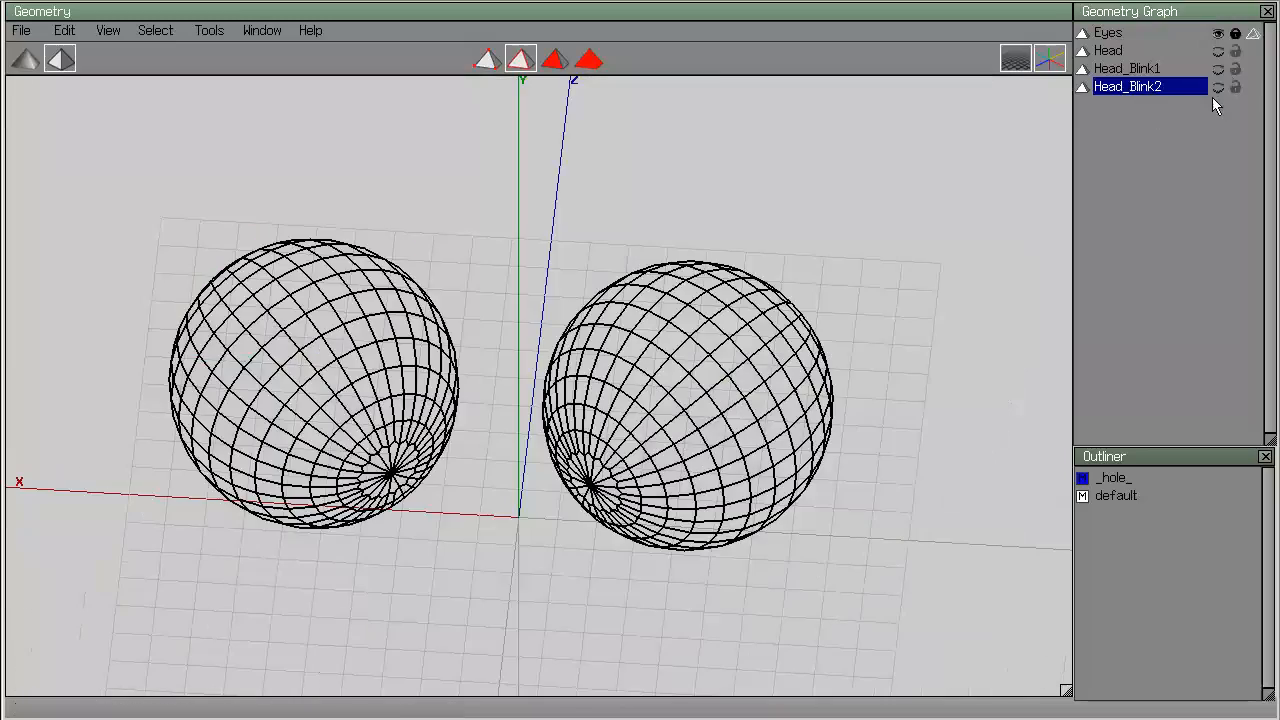
{"action": "left_click", "coordinate": [1218, 87]}
{"action": "left_click_drag", "start_coordinate": [800, 330], "coordinate": [1014, 251], "text": "alt"}
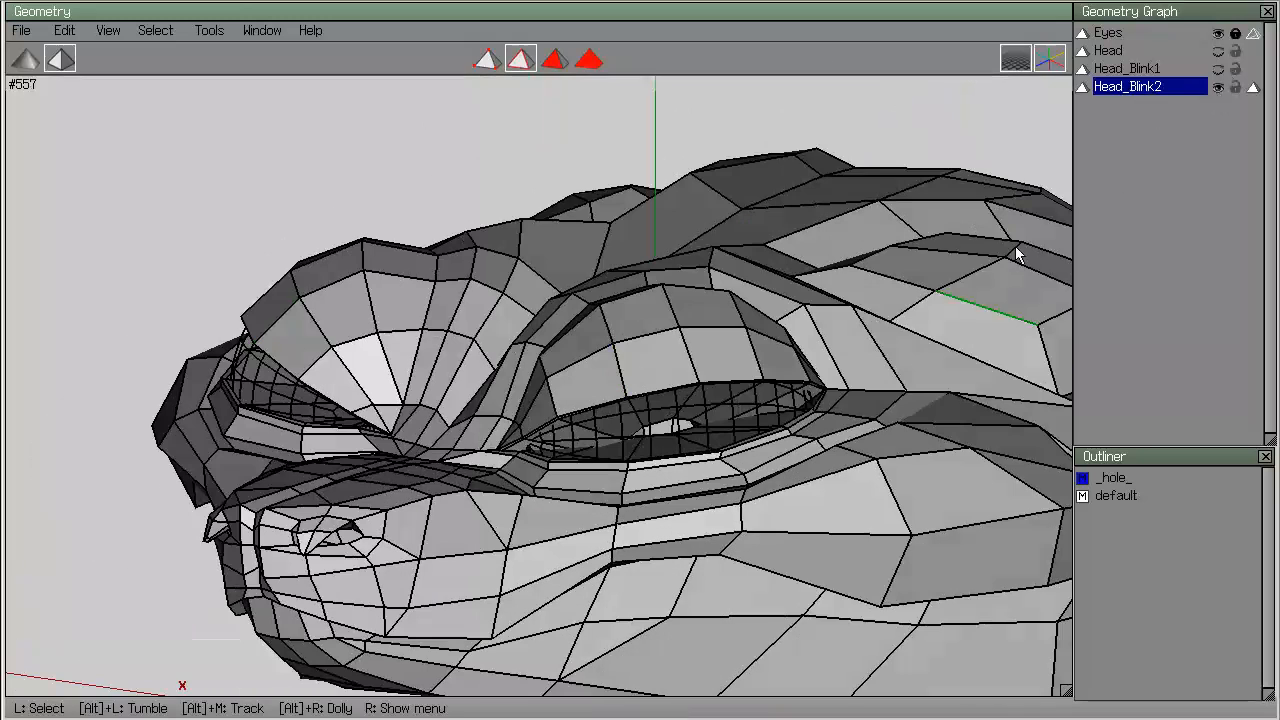
Duplicate Head_Blink2 and hide the original.
{"action": "right_click", "coordinate": [1143, 87]}
{"action": "left_click", "coordinate": [1136, 82]}
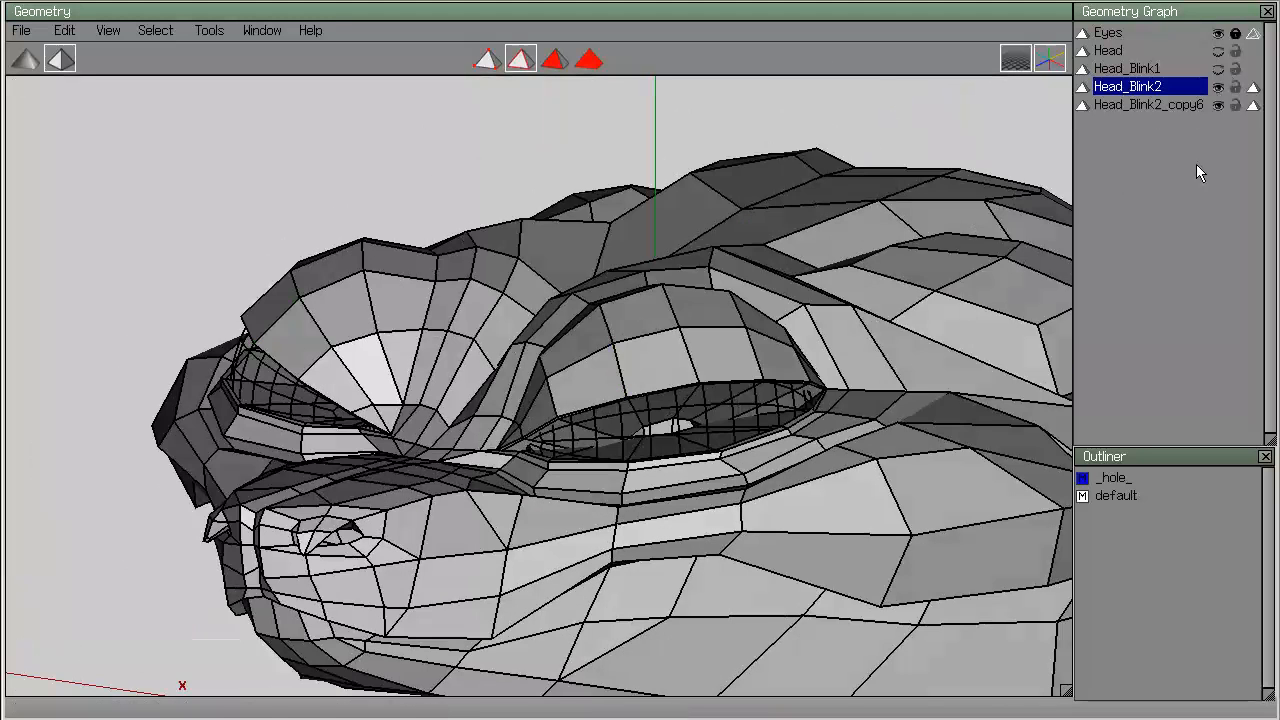
{"action": "left_click", "coordinate": [1219, 106]}
{"action": "left_click", "coordinate": [1218, 106]}
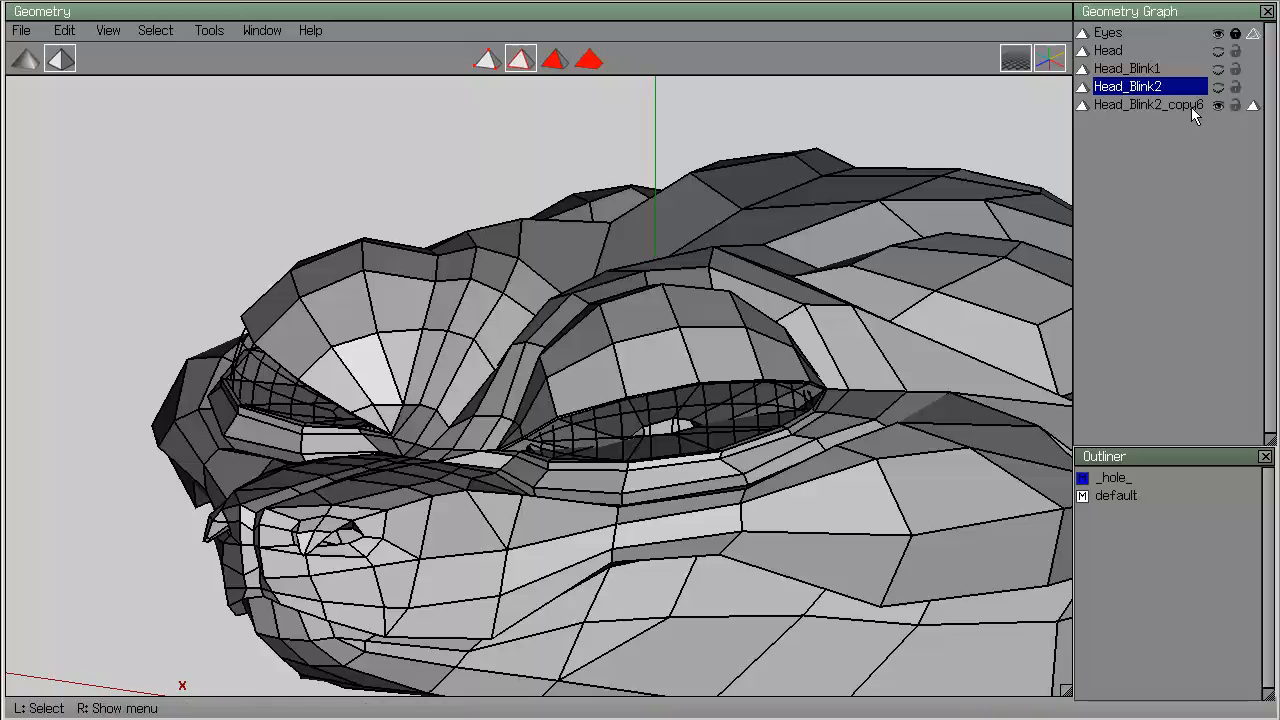
Rename the copy as Head_Blink3.
{"action": "left_click", "coordinate": [1186, 105]}
{"action": "right_click", "coordinate": [1178, 104]}
{"action": "left_click", "coordinate": [1174, 131]}
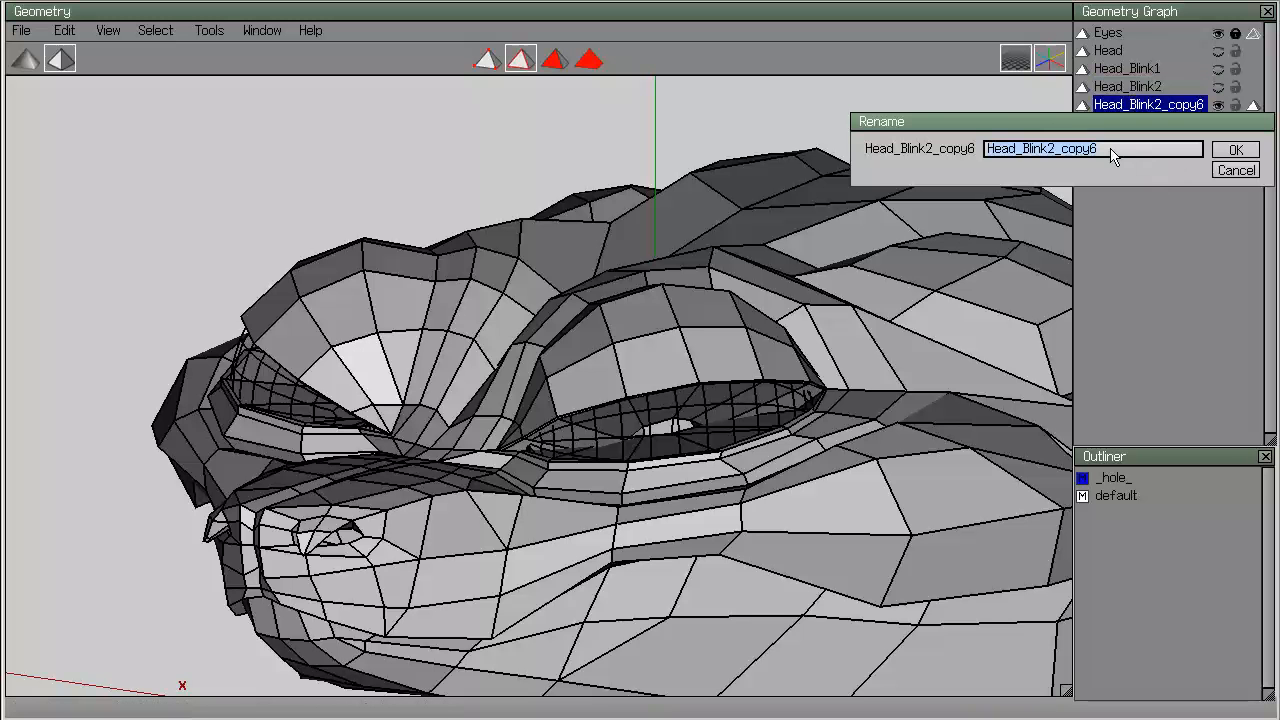
{"action": "type", "text": "3"}
{"action": "key", "text": "Return"}
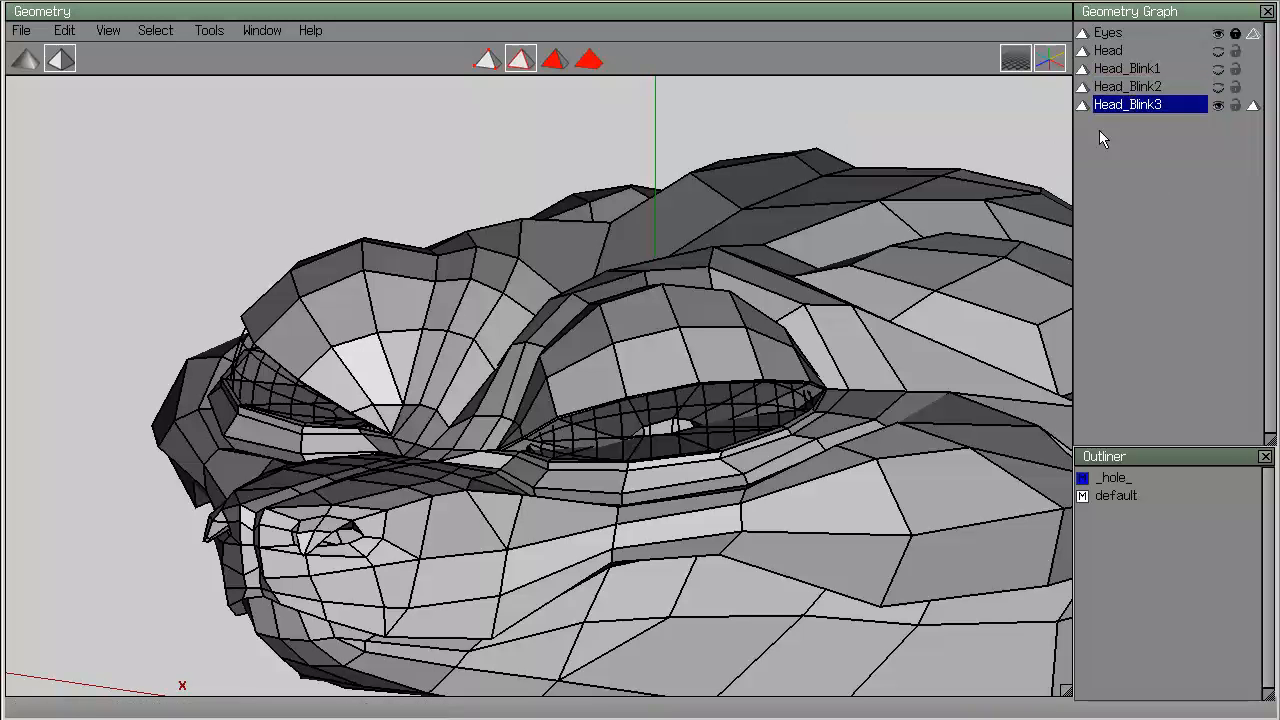
Select the two thin rim faces of Head_Blink3's upper eyelid nearest the inner eye corner.
{"action": "left_click_drag", "start_coordinate": [751, 431], "coordinate": [700, 385], "text": "alt"}
{"action": "scroll", "coordinate": [697, 357], "scroll_direction": "up", "scroll_amount": 5}
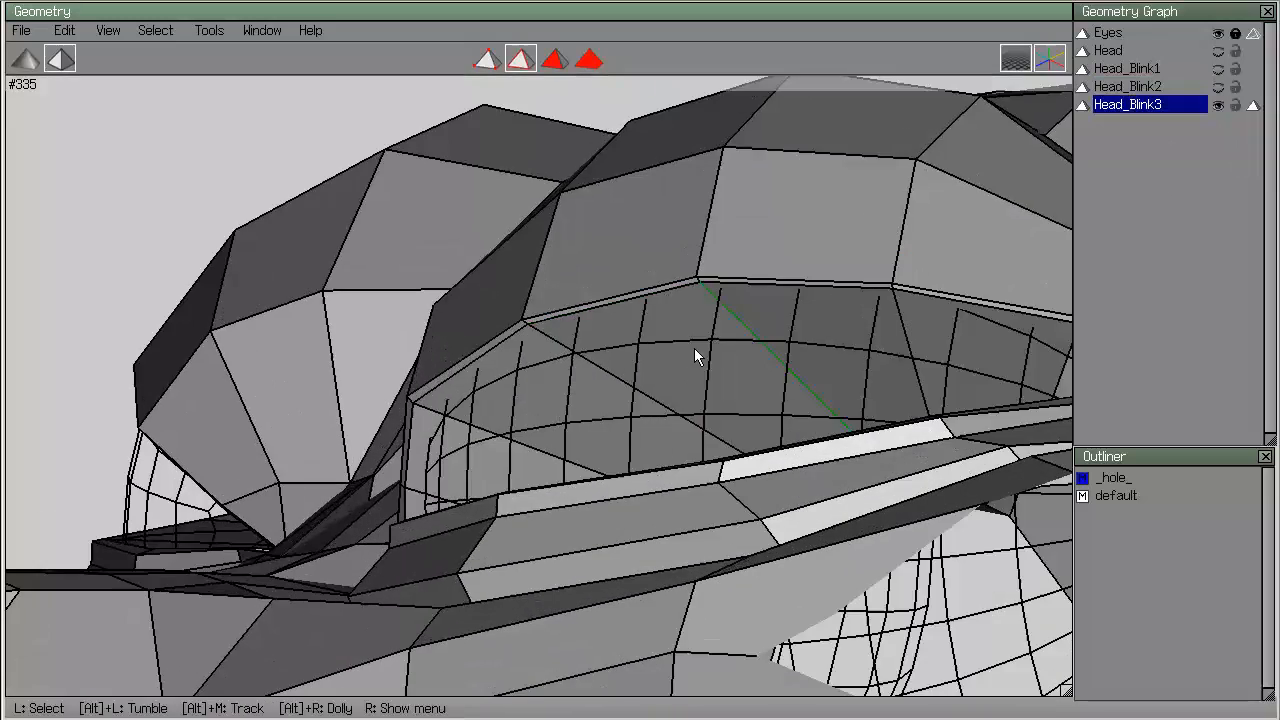
{"action": "left_click", "coordinate": [555, 61]}
{"action": "left_click_drag", "start_coordinate": [625, 280], "coordinate": [552, 263], "text": "alt"}
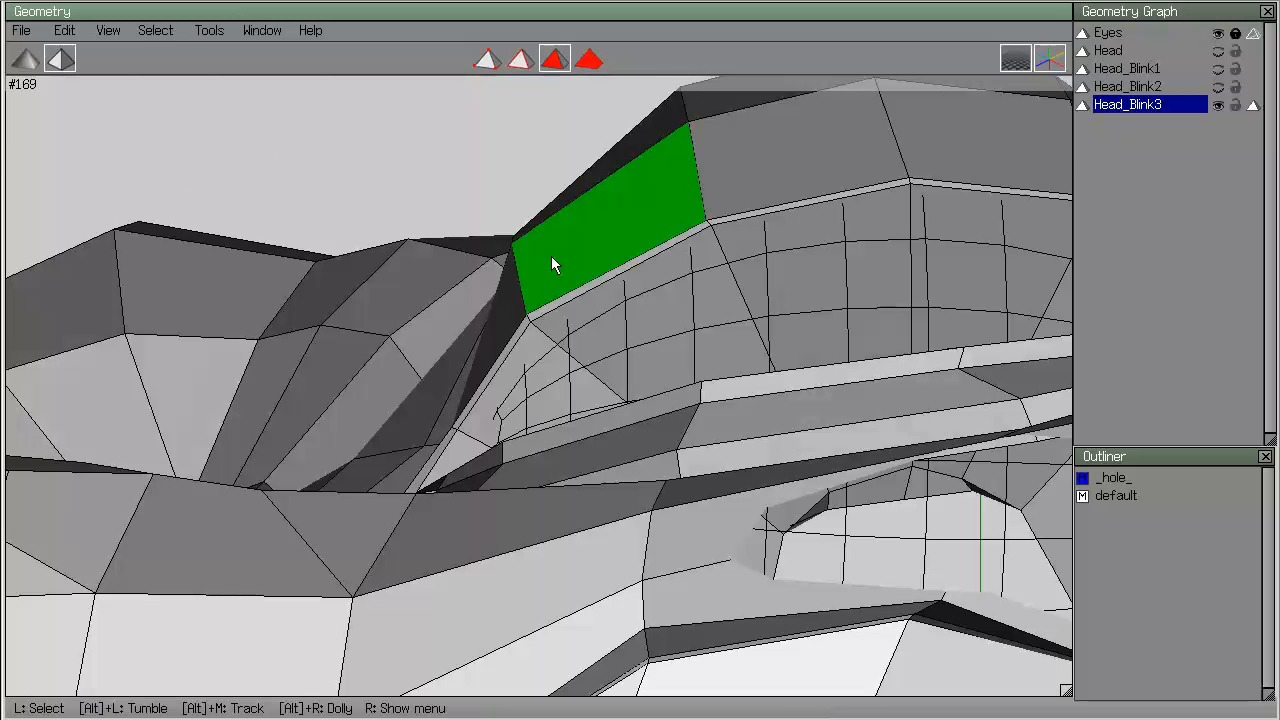
{"action": "left_click", "coordinate": [538, 318]}
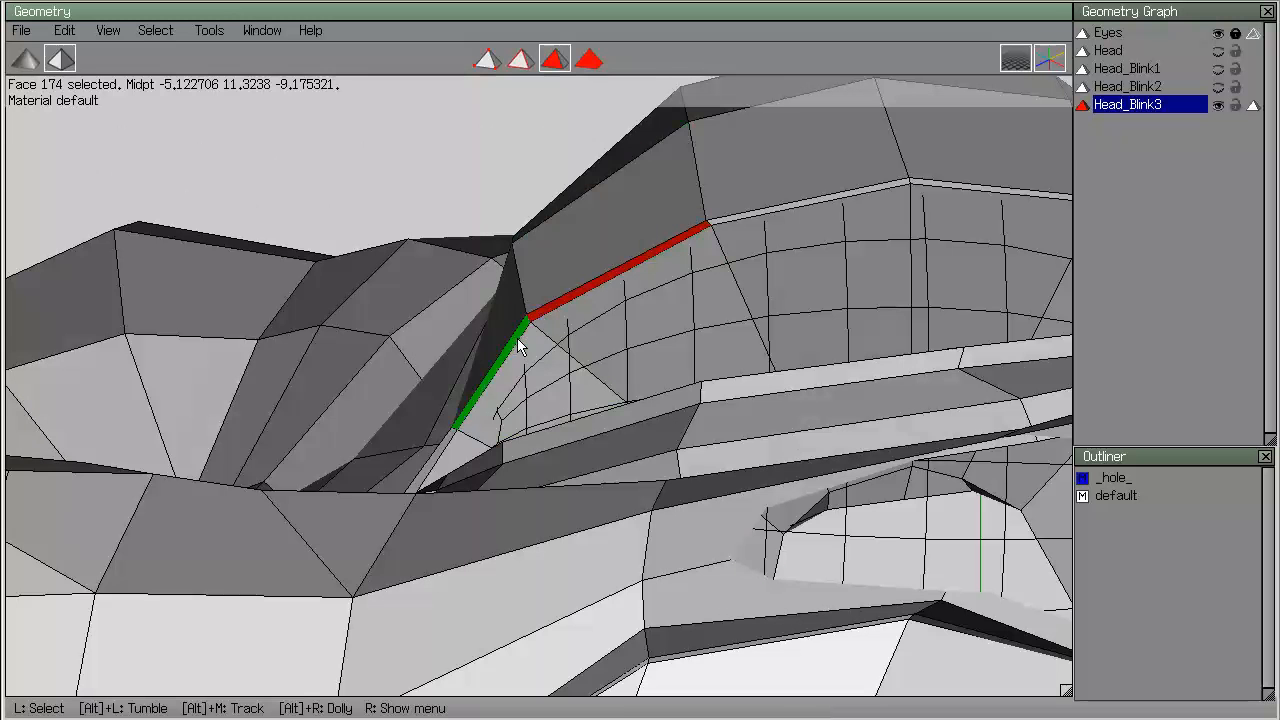
{"action": "left_click_drag", "start_coordinate": [518, 345], "coordinate": [500, 315], "text": "alt"}
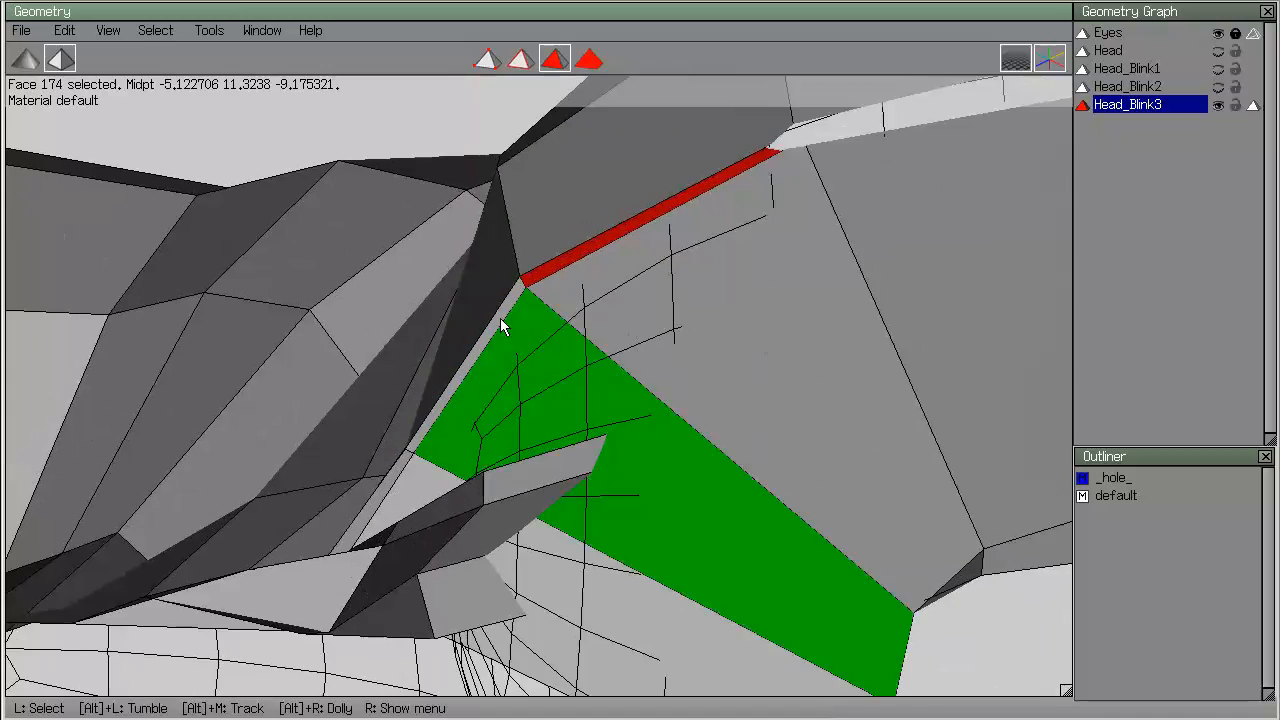
{"action": "left_click", "coordinate": [500, 318]}
{"action": "scroll", "coordinate": [811, 249], "scroll_direction": "down", "scroll_amount": 5}
{"action": "key", "text": "a"}
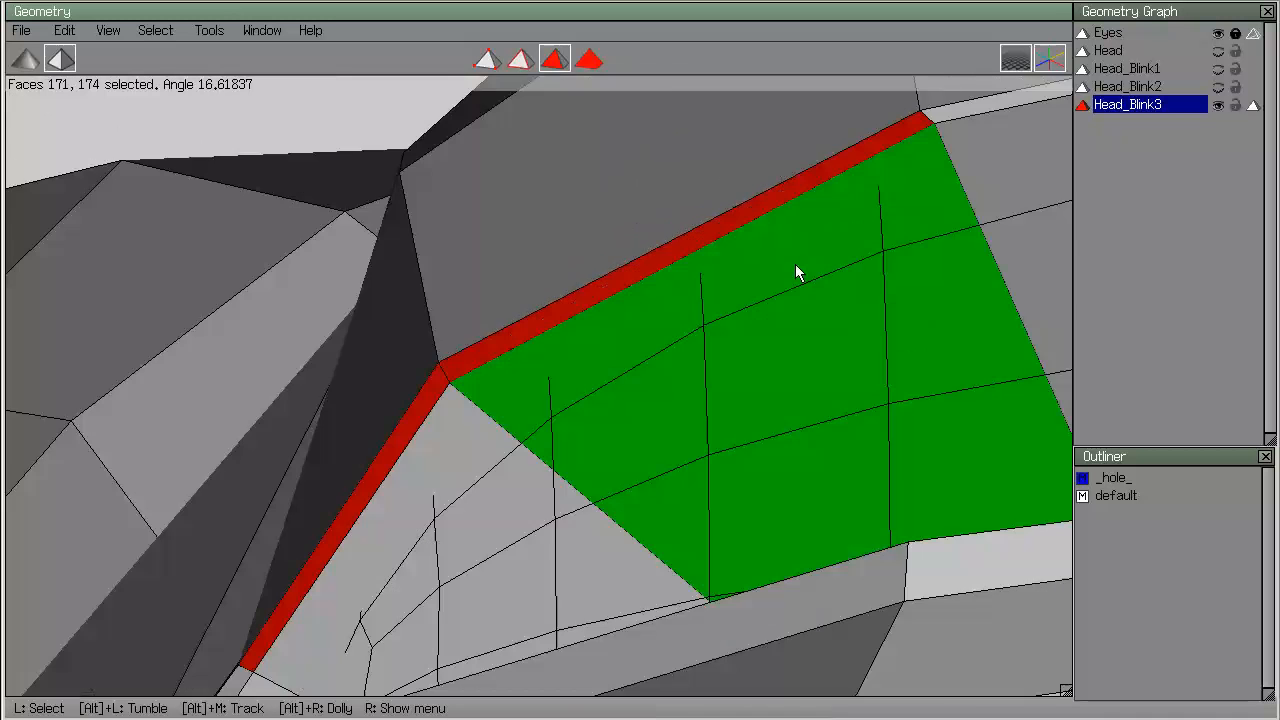
Add the three remaining thin rim faces toward the outer eye corner to the selection.
{"action": "scroll", "coordinate": [878, 349], "scroll_direction": "down", "scroll_amount": 6}
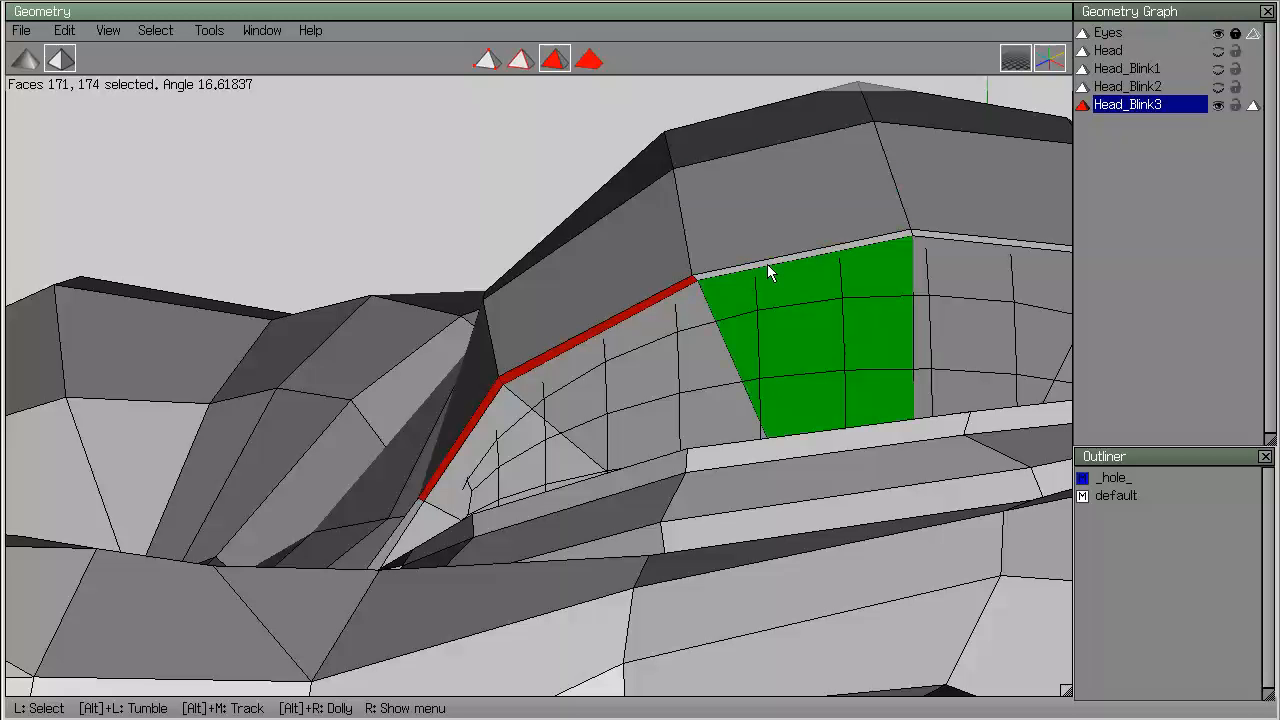
{"action": "left_click_drag", "start_coordinate": [773, 261], "coordinate": [831, 281], "text": "alt"}
{"action": "left_click", "coordinate": [835, 259]}
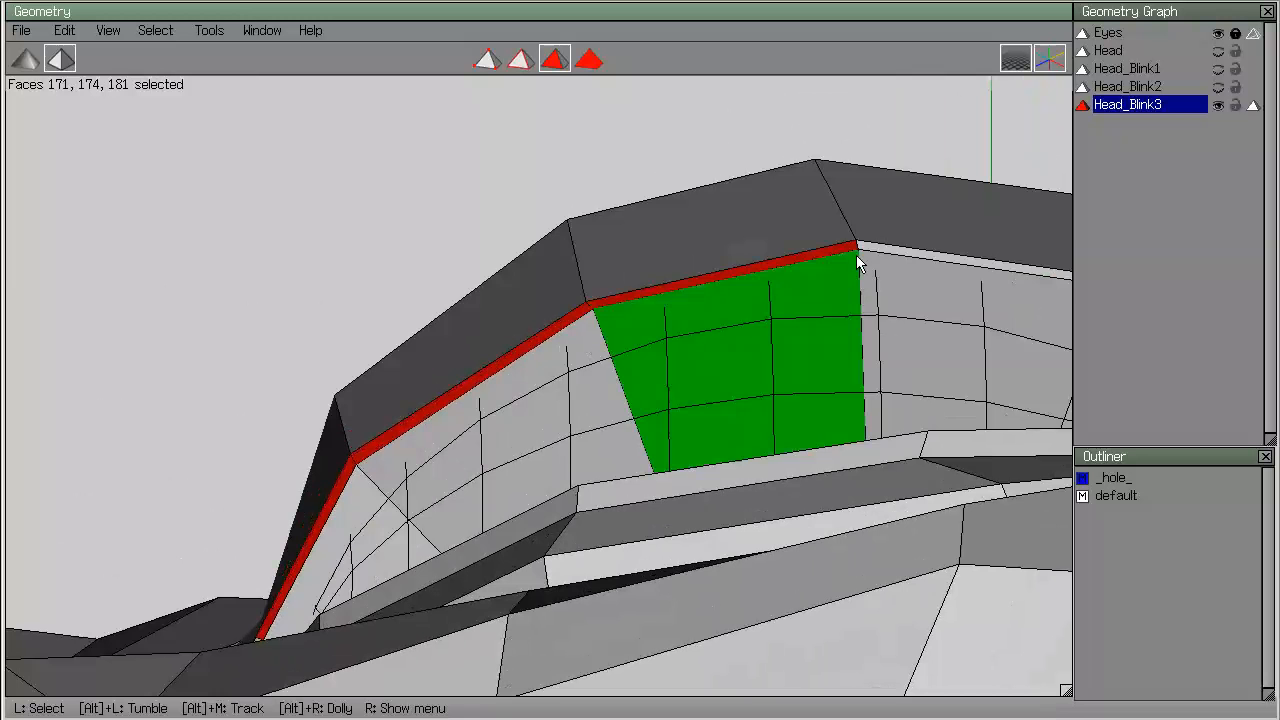
{"action": "left_click", "coordinate": [916, 254]}
{"action": "left_click_drag", "start_coordinate": [935, 286], "coordinate": [907, 277], "text": "alt"}
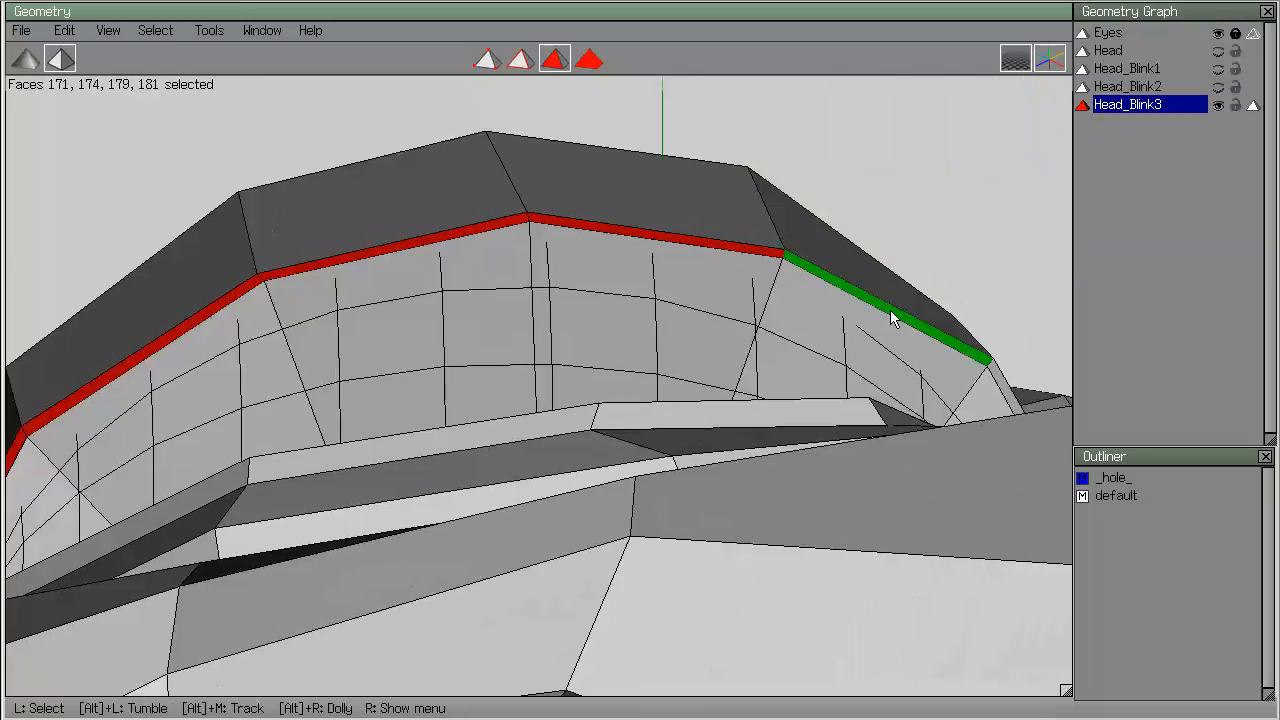
{"action": "left_click", "coordinate": [891, 311]}
Rotate the selected rim faces by about -24.5° around the axis between the outer and inner eye corner vertices.
{"action": "right_click_drag", "start_coordinate": [690, 280], "coordinate": [615, 280], "text": "alt"}
{"action": "left_click_drag", "start_coordinate": [615, 280], "coordinate": [750, 300], "text": "alt"}
{"action": "right_click", "coordinate": [588, 184]}
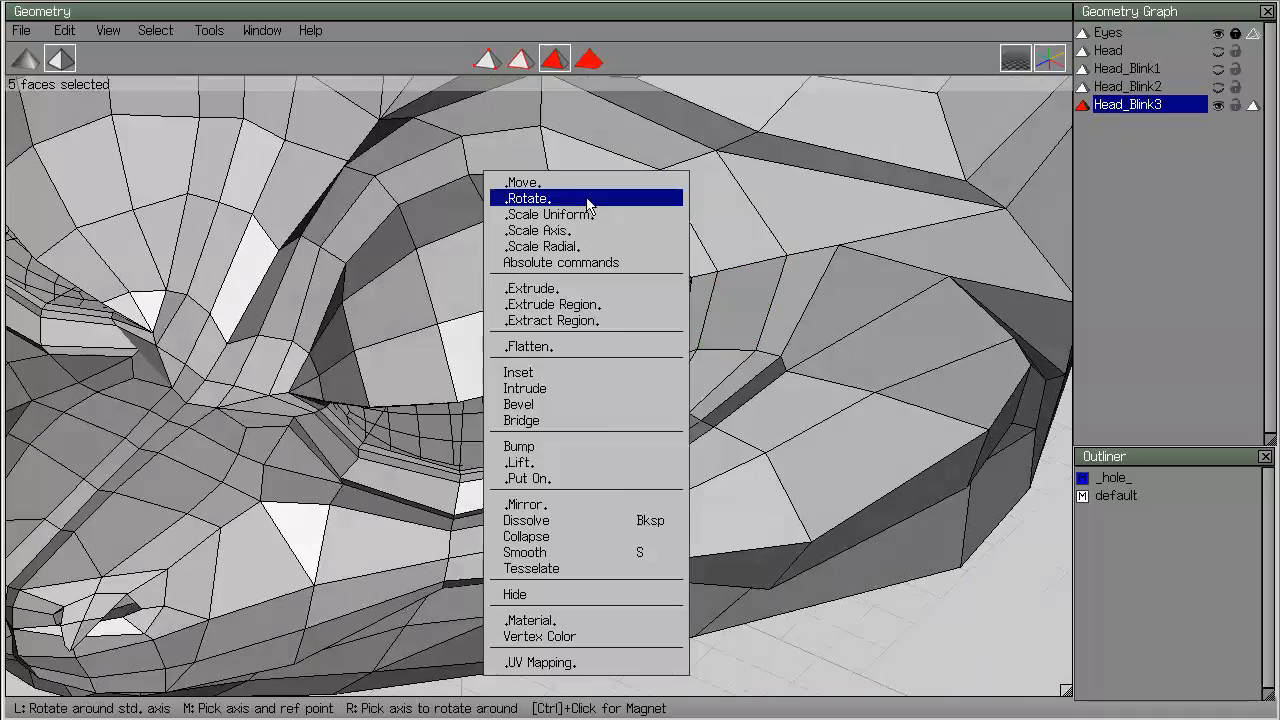
{"action": "right_click", "coordinate": [588, 199]}
{"action": "left_click_drag", "start_coordinate": [603, 206], "coordinate": [655, 177], "text": "alt"}
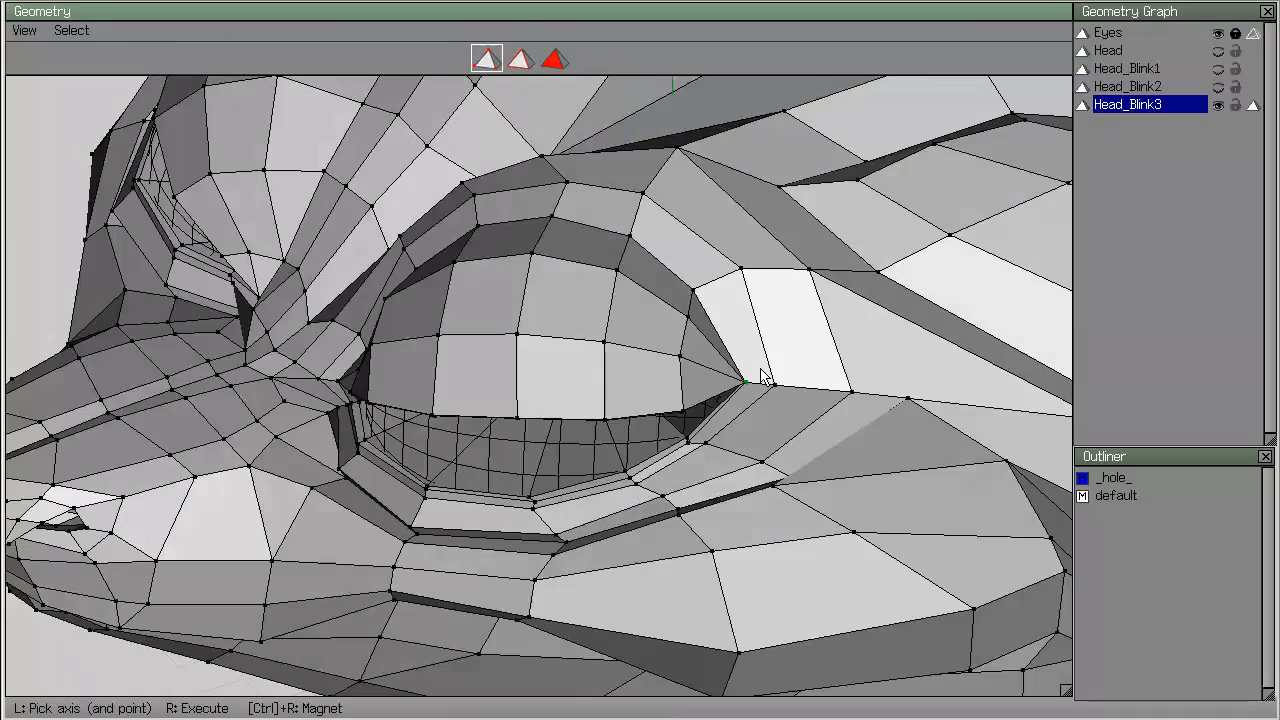
{"action": "left_click", "coordinate": [760, 375]}
{"action": "left_click_drag", "start_coordinate": [760, 375], "coordinate": [590, 420], "text": "alt"}
{"action": "left_click", "coordinate": [271, 429]}
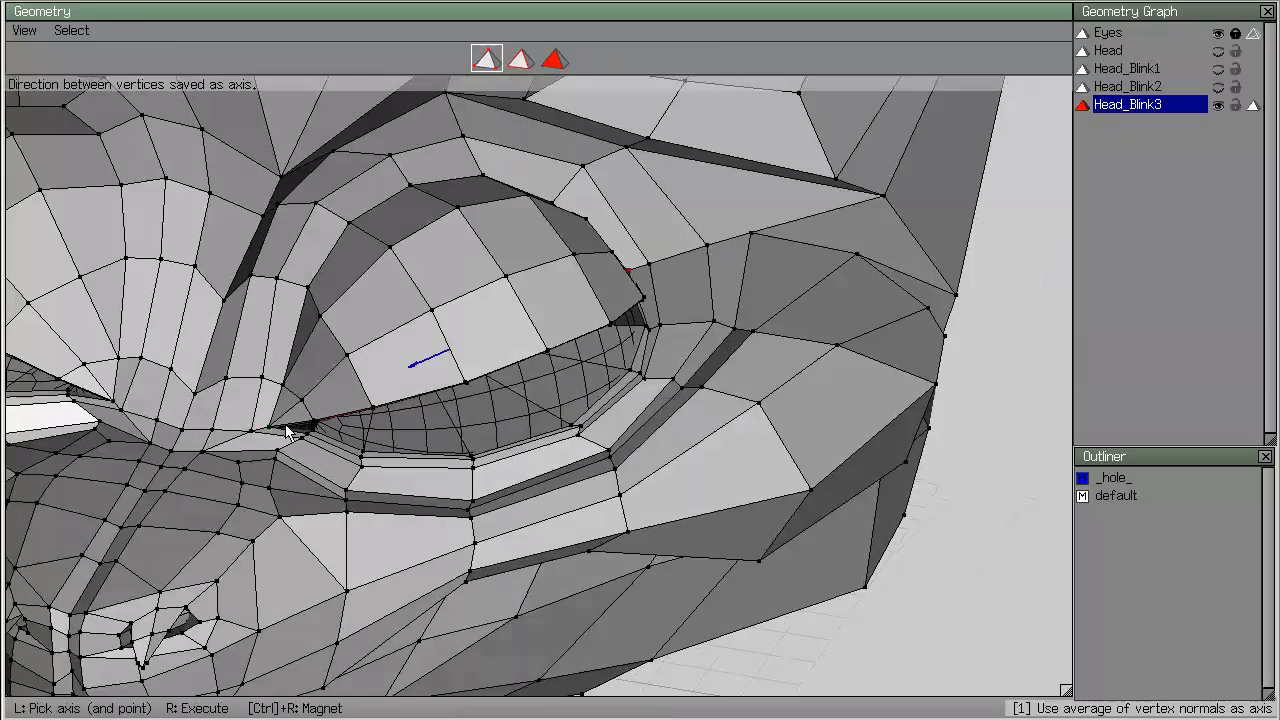
{"action": "left_click_drag", "start_coordinate": [279, 431], "coordinate": [515, 305], "text": "alt"}
{"action": "right_click", "coordinate": [408, 395]}
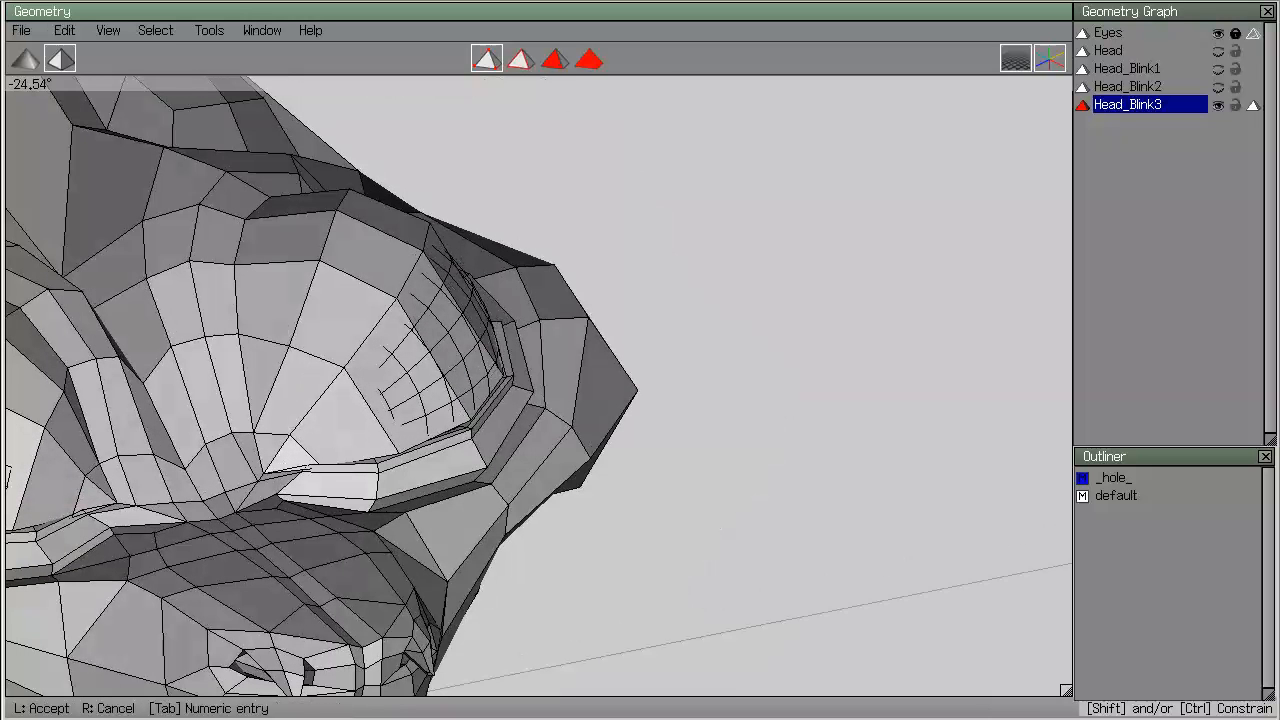
{"action": "left_click", "coordinate": [437, 337]}
Move the rotated rim faces freely by about 0.16 along X.
{"action": "left_click_drag", "start_coordinate": [437, 337], "coordinate": [475, 198], "text": "alt"}
{"action": "right_click", "coordinate": [475, 198]}
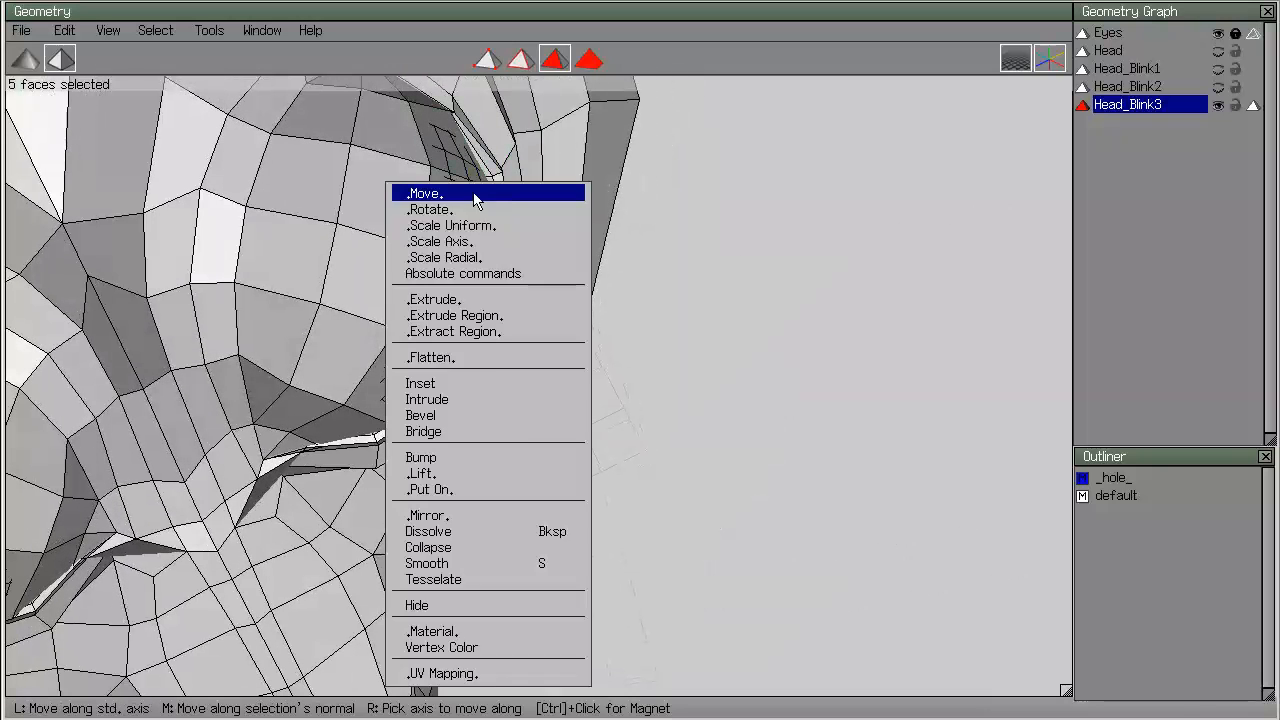
{"action": "left_click", "coordinate": [462, 194]}
{"action": "left_click", "coordinate": [466, 205]}
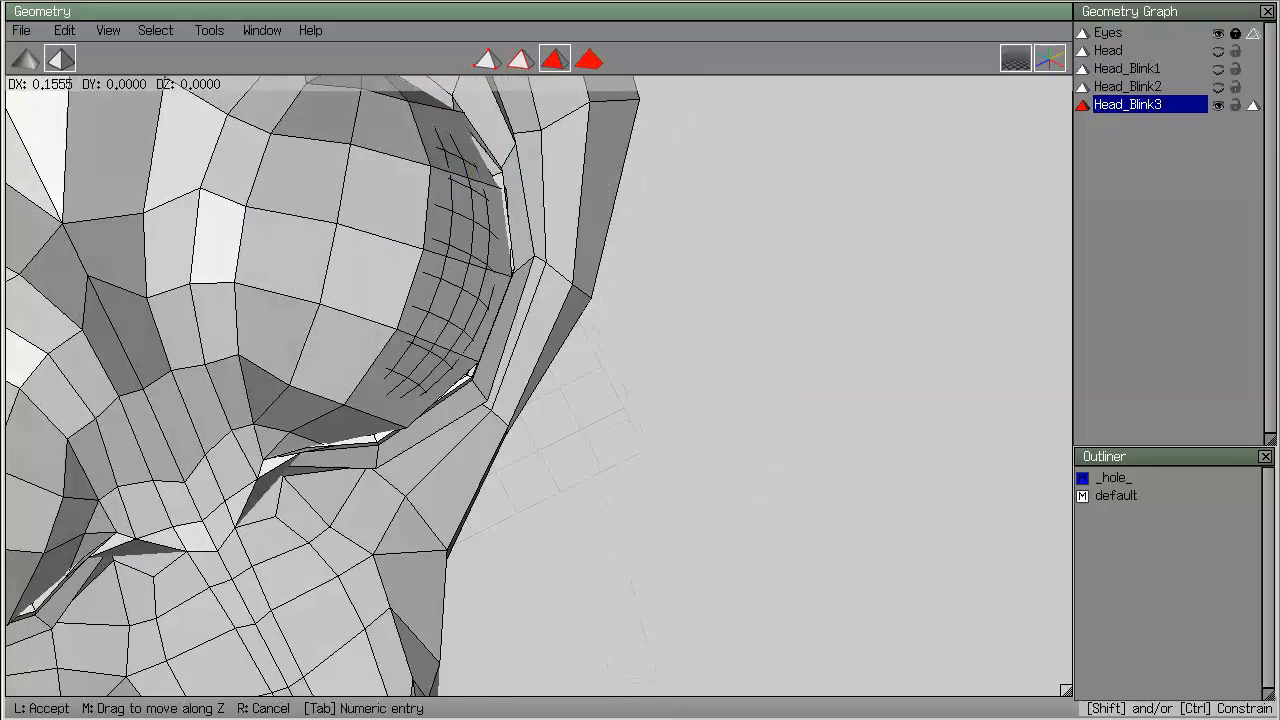
{"action": "left_click", "coordinate": [480, 205]}
Move the rim faces freely once more to fit them against the lower eyelid and clear the selection.
{"action": "left_click_drag", "start_coordinate": [480, 205], "coordinate": [395, 212], "text": "alt"}
{"action": "right_click", "coordinate": [392, 214]}
{"action": "left_click", "coordinate": [455, 223]}
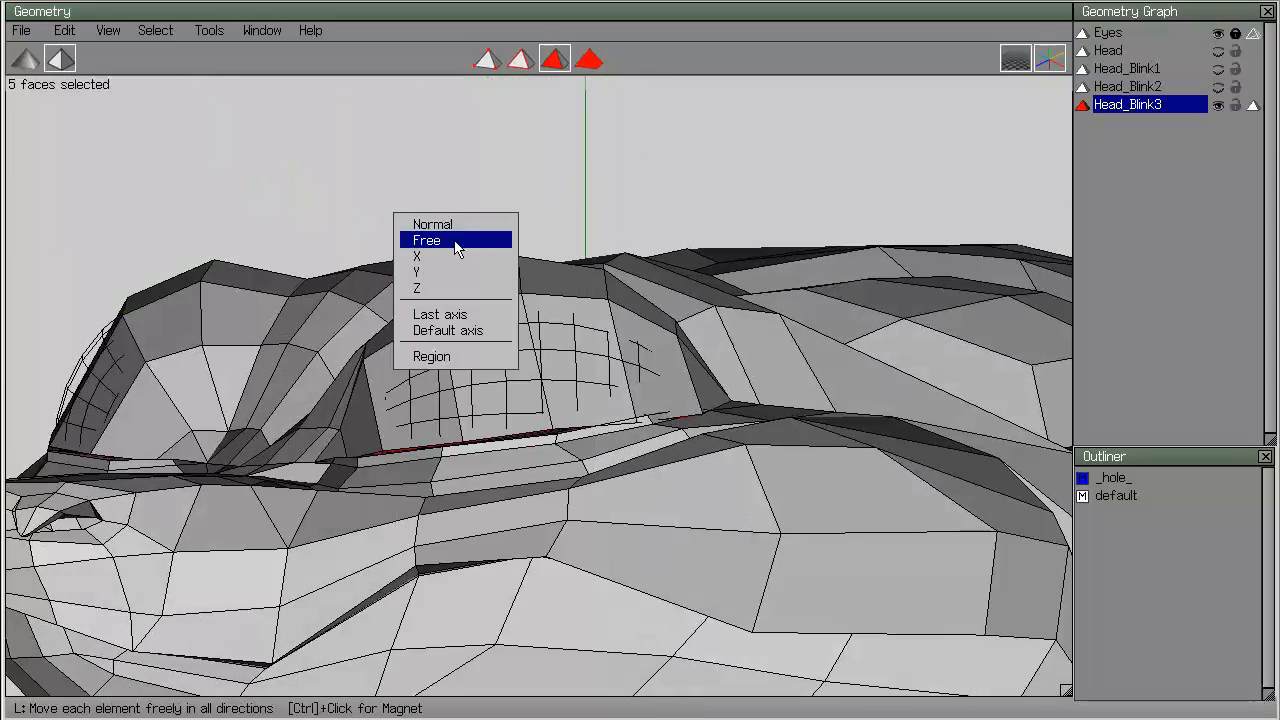
{"action": "left_click", "coordinate": [456, 241]}
{"action": "left_click", "coordinate": [457, 277]}
{"action": "right_click_drag", "start_coordinate": [457, 277], "coordinate": [529, 348], "text": "alt"}
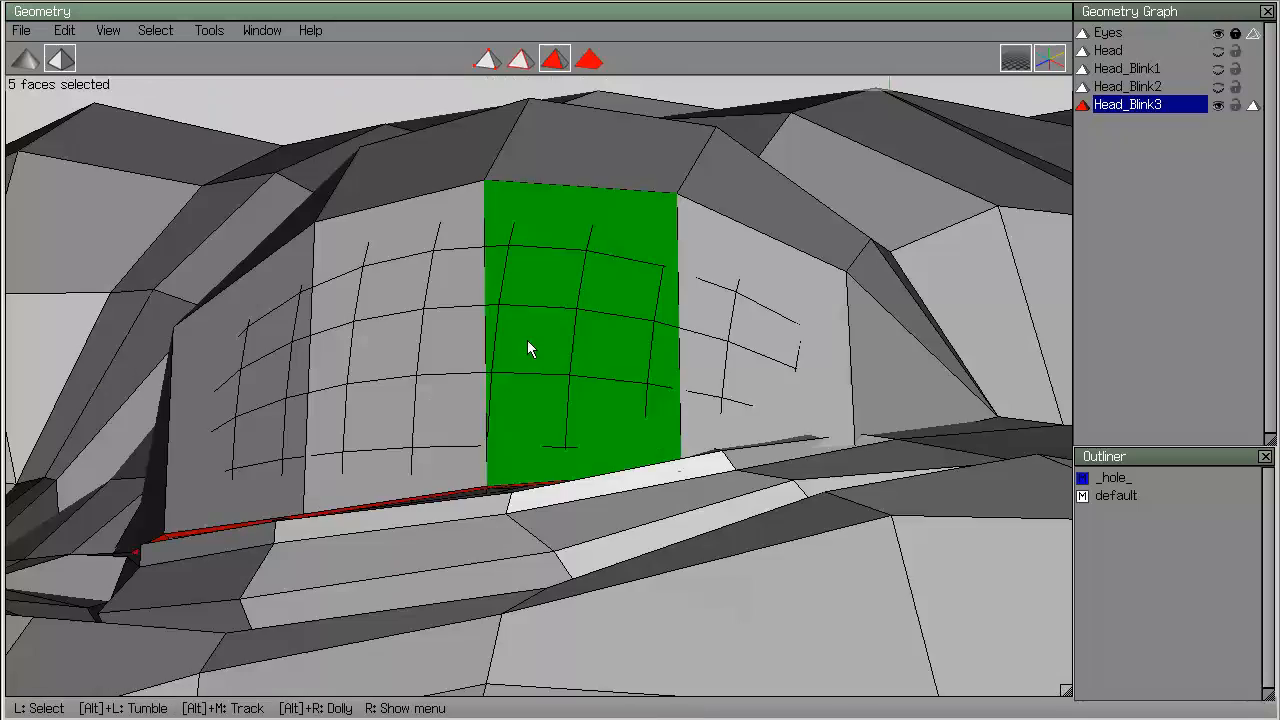
{"action": "key", "text": "space"}
Select the five edges of the row above the upper eyelid's rim.
{"action": "left_click_drag", "start_coordinate": [618, 192], "coordinate": [581, 229], "text": "alt"}
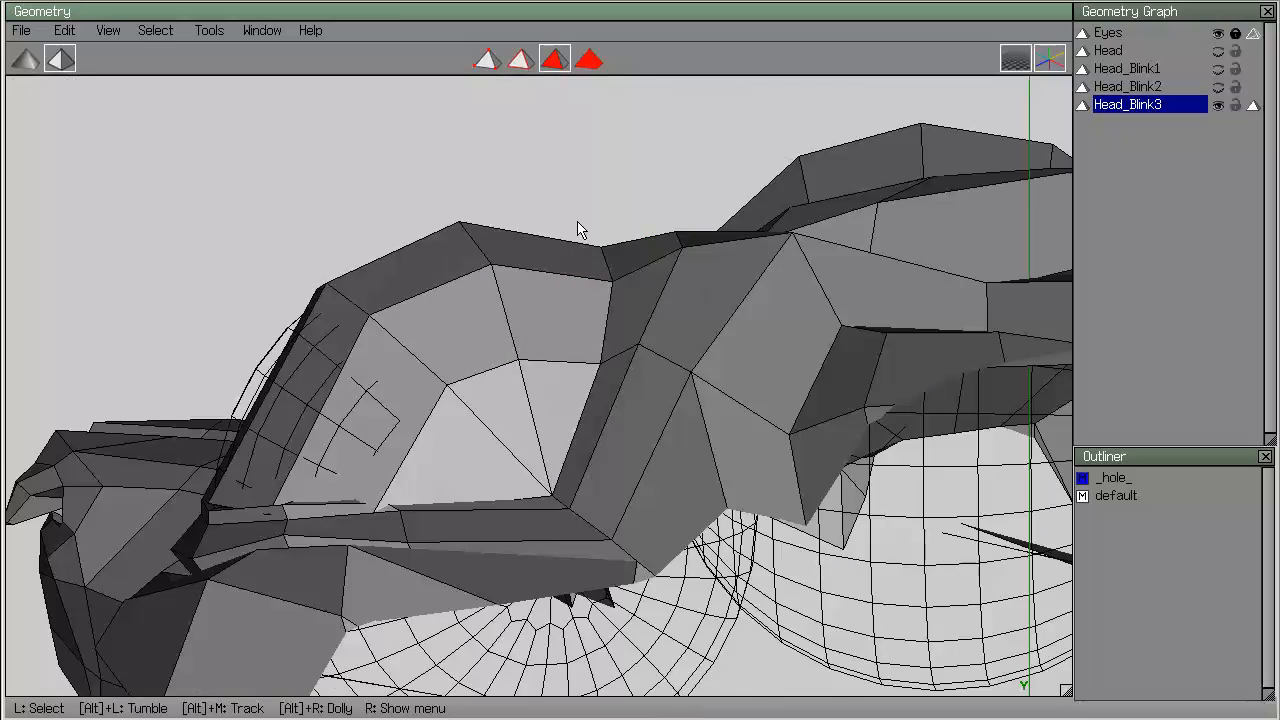
{"action": "left_click", "coordinate": [520, 60]}
{"action": "left_click", "coordinate": [352, 312]}
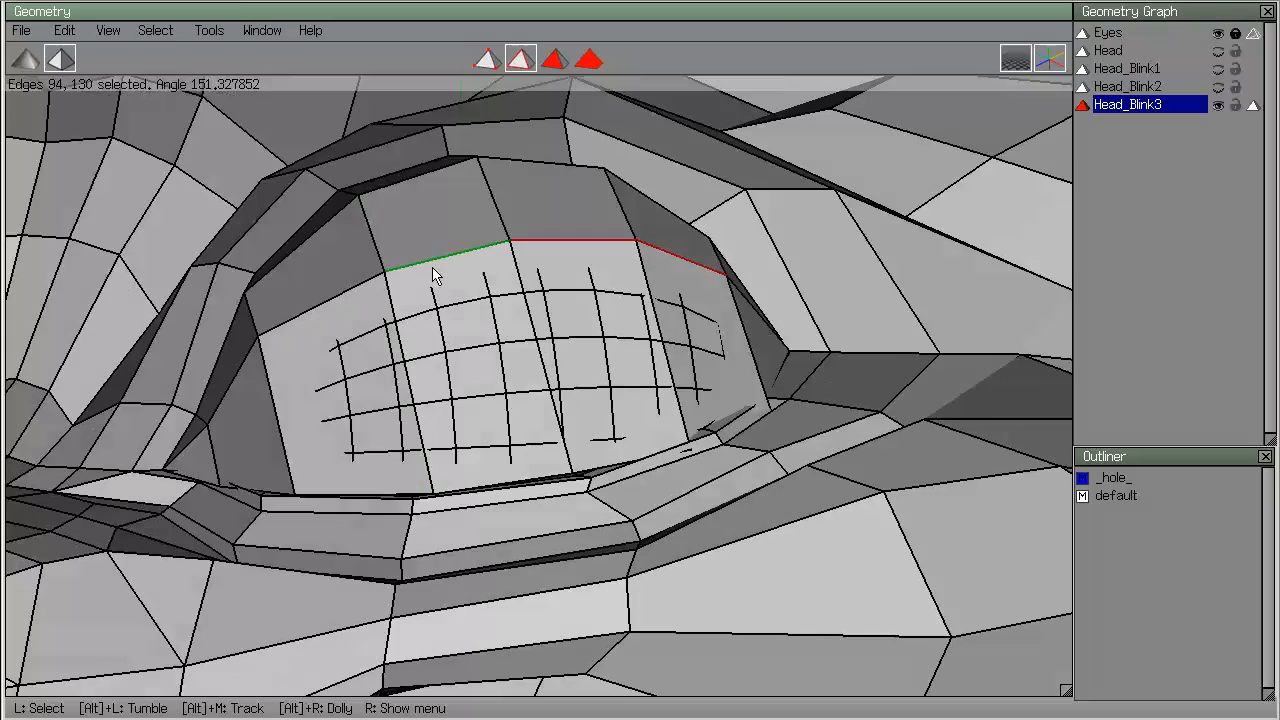
{"action": "left_click", "coordinate": [341, 302]}
{"action": "left_click_drag", "start_coordinate": [341, 302], "coordinate": [210, 385], "text": "alt"}
{"action": "left_click", "coordinate": [197, 395]}
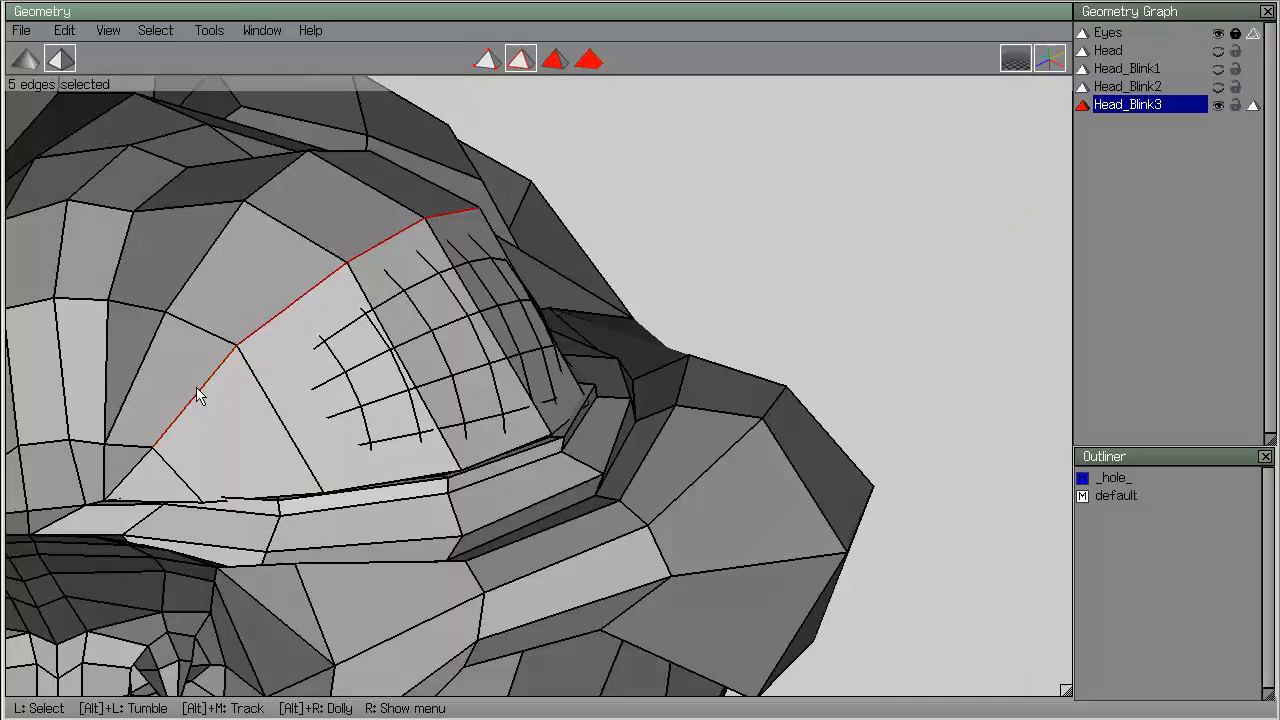
Rotate the five edges by about -19.5° around the axis through both eye corners and clear the selection.
{"action": "right_click", "coordinate": [320, 281]}
{"action": "right_click", "coordinate": [300, 289]}
{"action": "left_click_drag", "start_coordinate": [300, 289], "coordinate": [131, 450], "text": "alt"}
{"action": "left_click", "coordinate": [485, 58]}
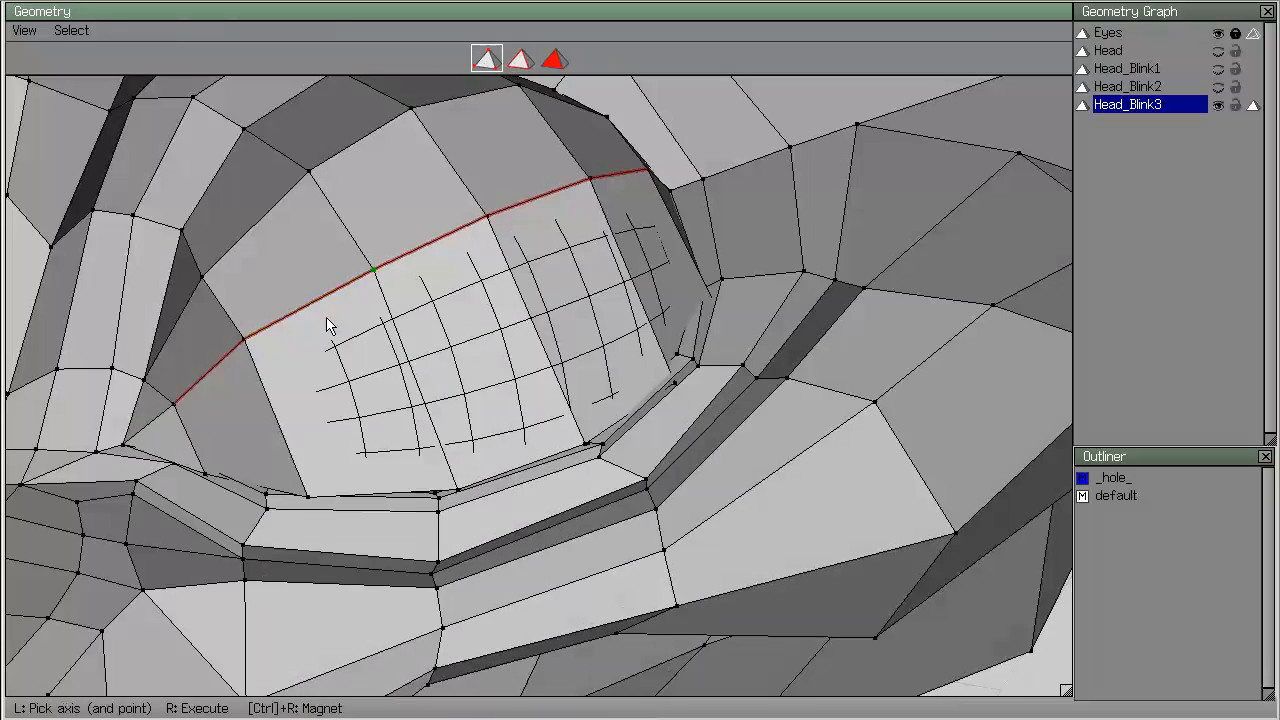
{"action": "left_click", "coordinate": [107, 452]}
{"action": "left_click_drag", "start_coordinate": [428, 366], "coordinate": [740, 382], "text": "alt"}
{"action": "left_click", "coordinate": [862, 422]}
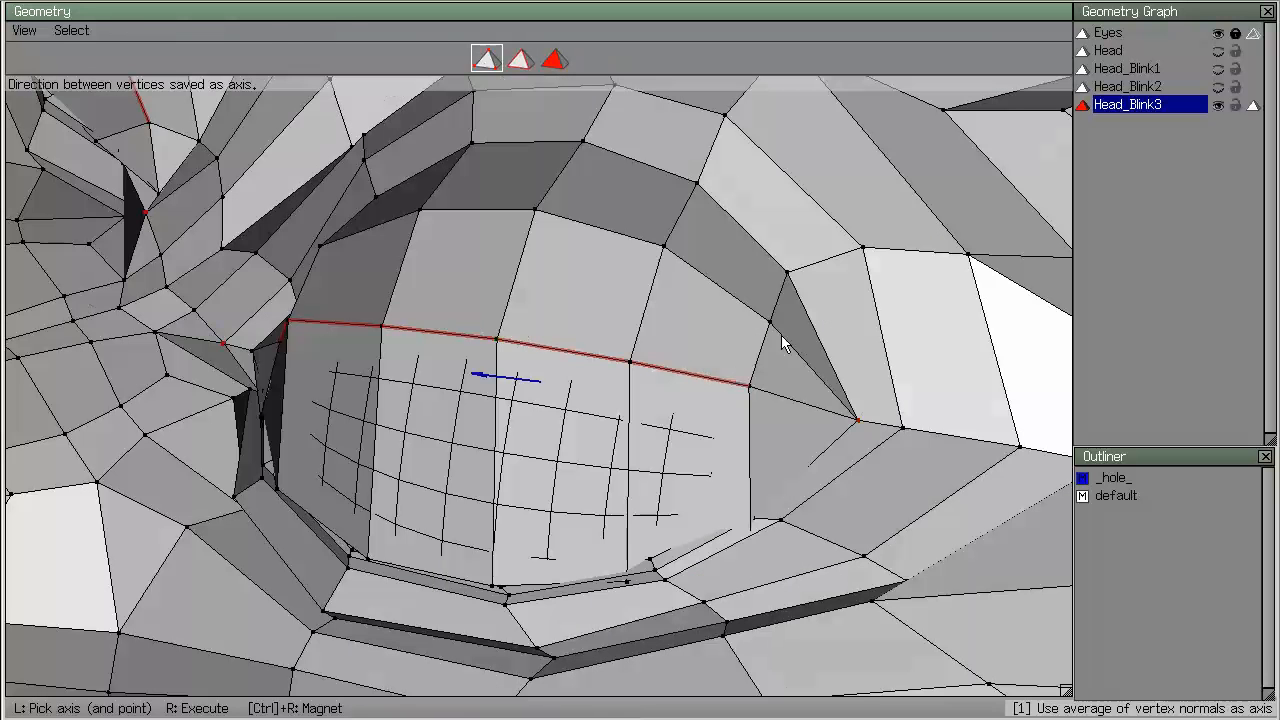
{"action": "right_click", "coordinate": [780, 337]}
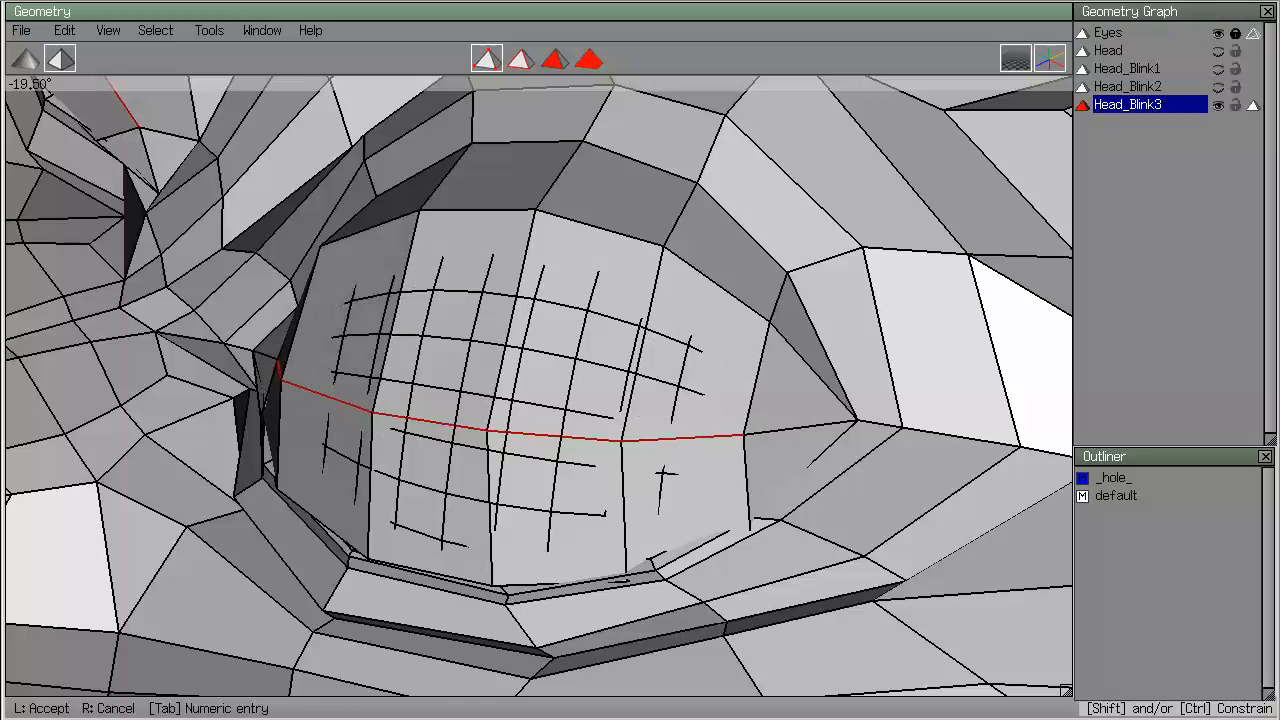
{"action": "left_click", "coordinate": [797, 330]}
{"action": "key", "text": "space"}
Select the four edges of the next row up and repeat the rotation on them by about -13.3°.
{"action": "left_click", "coordinate": [714, 287]}
{"action": "left_click", "coordinate": [638, 234]}
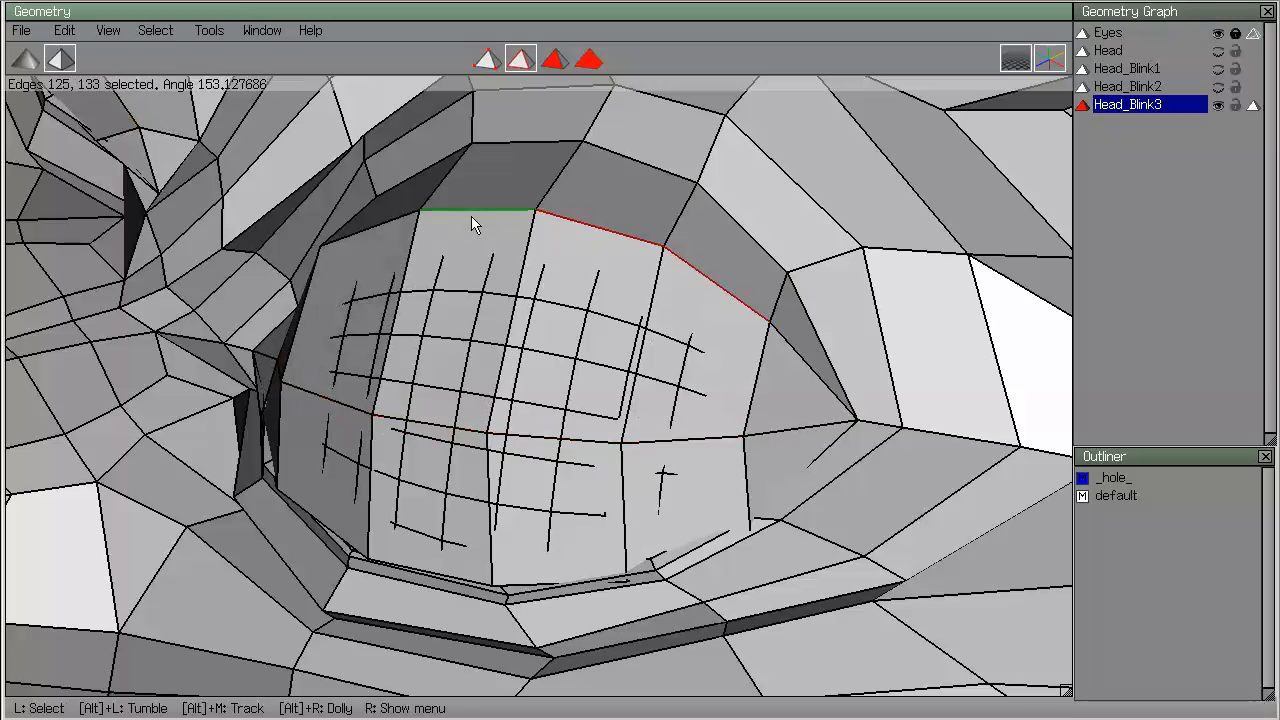
{"action": "left_click", "coordinate": [381, 228]}
{"action": "left_click_drag", "start_coordinate": [381, 228], "coordinate": [420, 284], "text": "alt"}
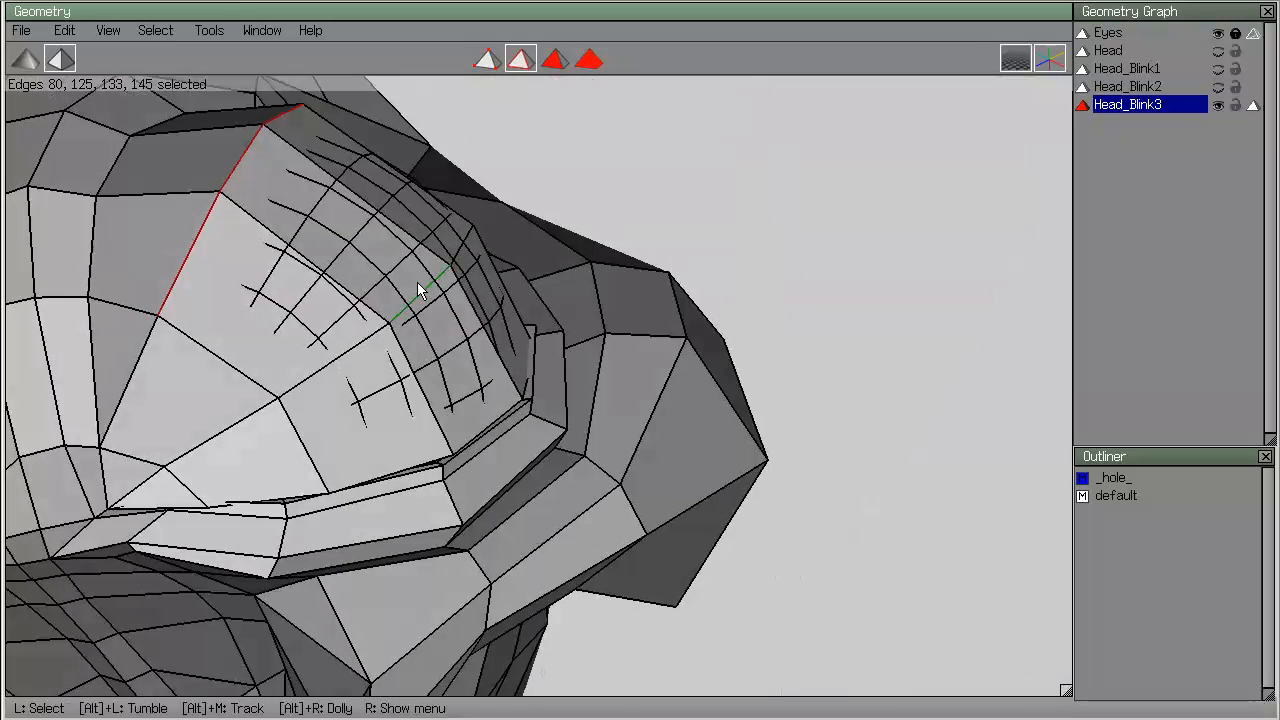
{"action": "key", "text": "shift+d"}
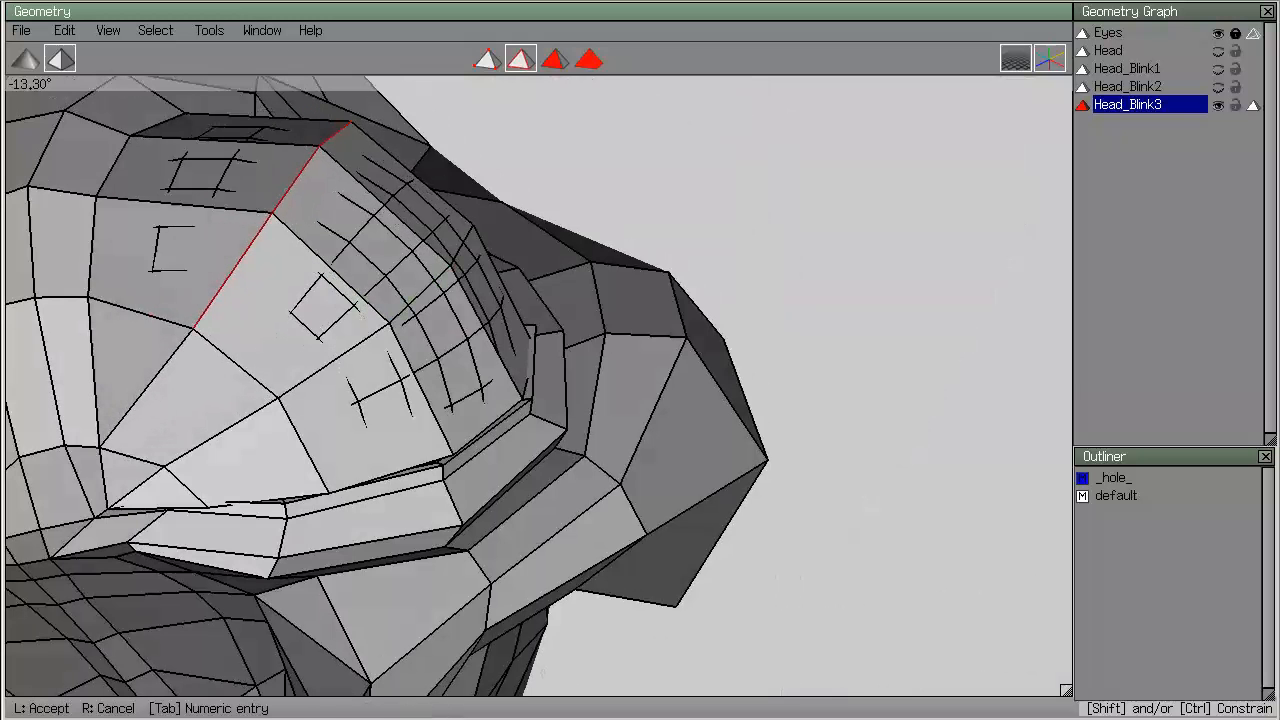
{"action": "left_click", "coordinate": [320, 328]}
Select the edges of the next row up on the eyelid, rotate them by about -1.4° and clear the selection.
{"action": "left_click", "coordinate": [92, 318]}
{"action": "left_click", "coordinate": [94, 258]}
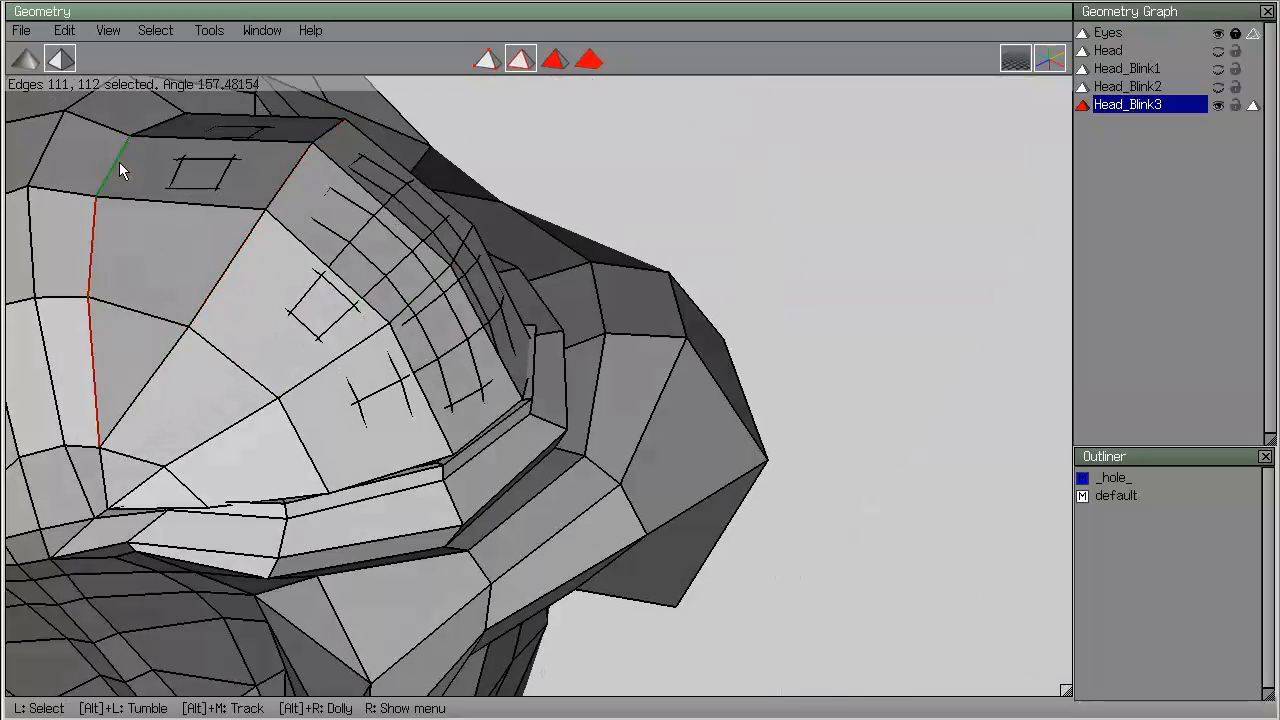
{"action": "left_click", "coordinate": [148, 138]}
{"action": "left_click_drag", "start_coordinate": [148, 138], "coordinate": [720, 283], "text": "alt"}
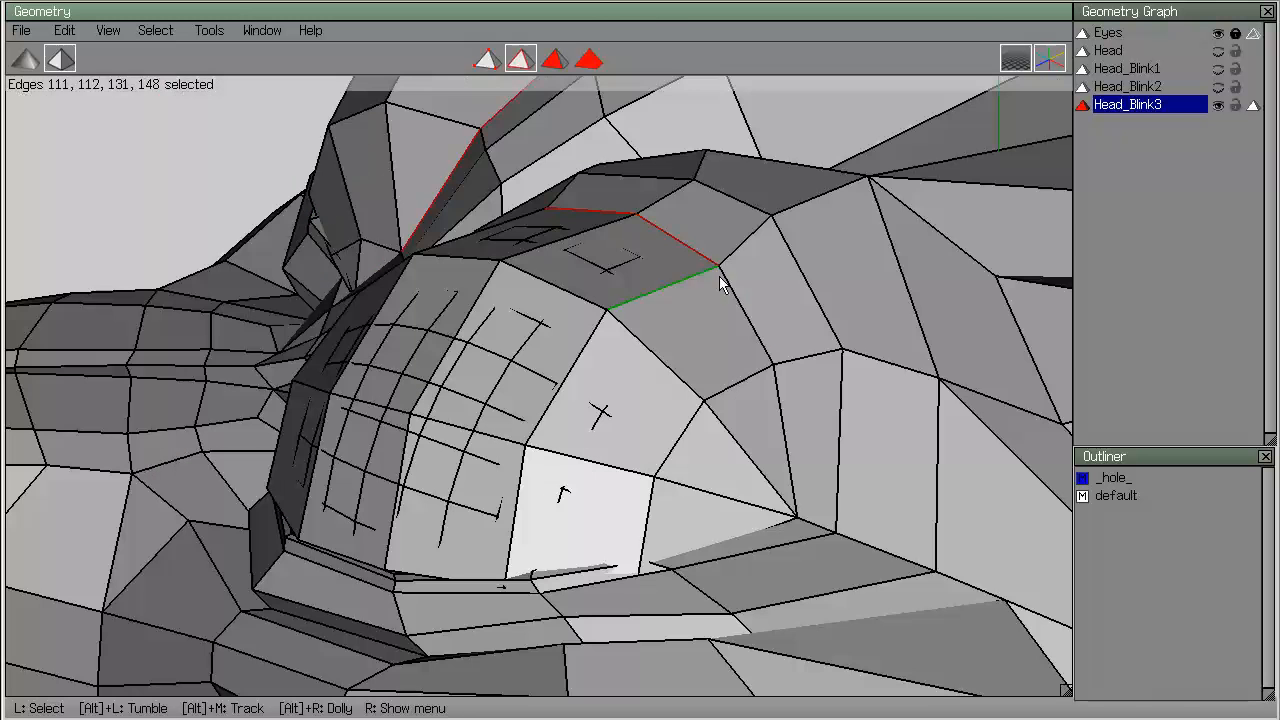
{"action": "left_click", "coordinate": [787, 390]}
{"action": "left_click", "coordinate": [783, 387]}
{"action": "key", "text": "d"}
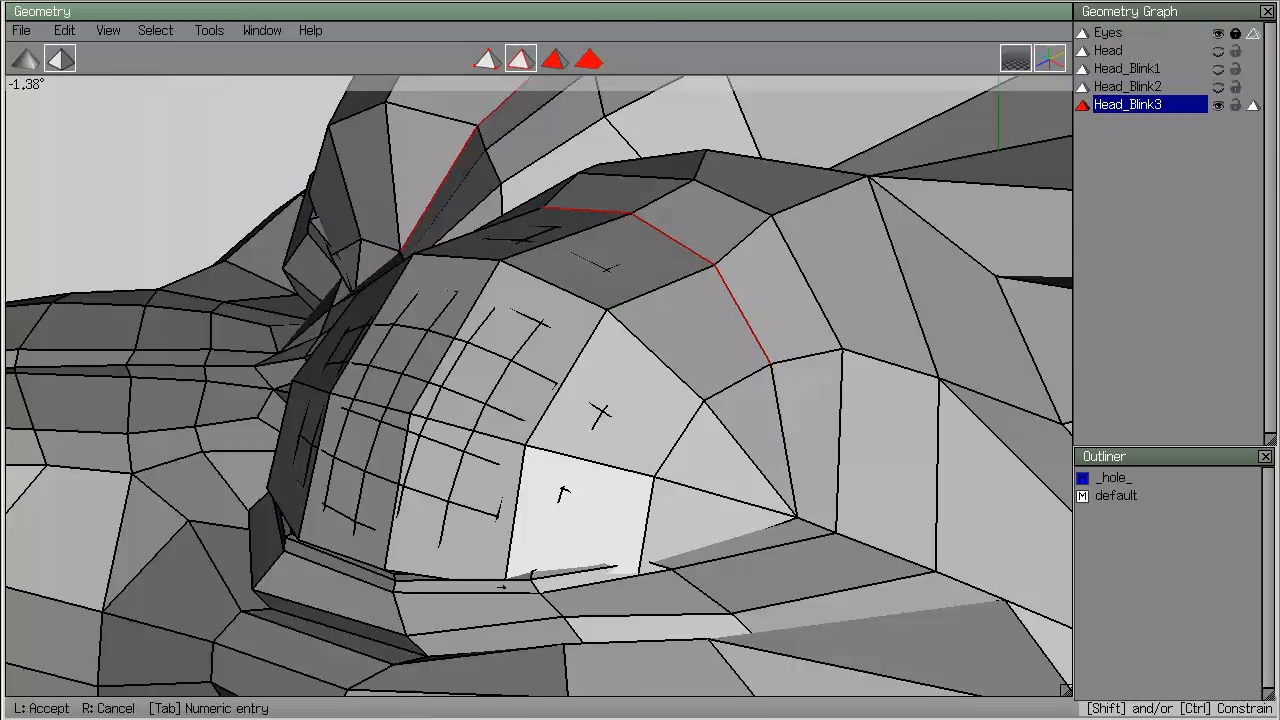
{"action": "left_click", "coordinate": [783, 387]}
{"action": "key", "text": "space"}
Use Tweak to pull the upper eyelid's front and middle vertices outward until they clear the eyeball.
{"action": "left_click_drag", "start_coordinate": [783, 387], "coordinate": [666, 394], "text": "alt"}
{"action": "key", "text": "t"}
{"action": "left_click_drag", "start_coordinate": [512, 308], "coordinate": [447, 283], "text": "alt"}
{"action": "left_click_drag", "start_coordinate": [373, 337], "coordinate": [394, 333]}
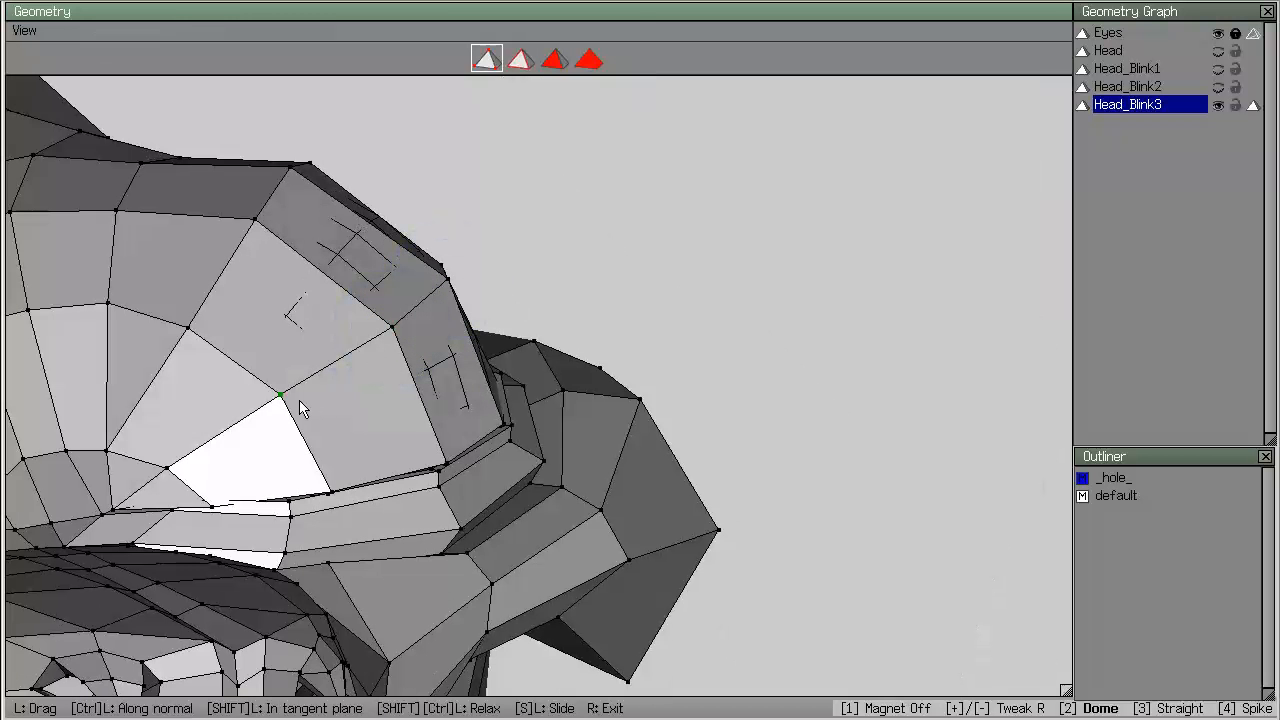
{"action": "left_click_drag", "start_coordinate": [284, 398], "coordinate": [291, 398]}
{"action": "left_click_drag", "start_coordinate": [287, 173], "coordinate": [300, 173]}
{"action": "left_click_drag", "start_coordinate": [401, 335], "coordinate": [413, 333]}
{"action": "left_click_drag", "start_coordinate": [446, 282], "coordinate": [457, 276]}
{"action": "left_click_drag", "start_coordinate": [263, 227], "coordinate": [273, 230]}
Tweak the vertices toward both ends of the upper eyelid outward so the eyeball no longer pokes through.
{"action": "left_click_drag", "start_coordinate": [362, 194], "coordinate": [332, 183], "text": "alt"}
{"action": "left_click_drag", "start_coordinate": [583, 262], "coordinate": [604, 263]}
{"action": "left_click_drag", "start_coordinate": [604, 263], "coordinate": [584, 253], "text": "alt"}
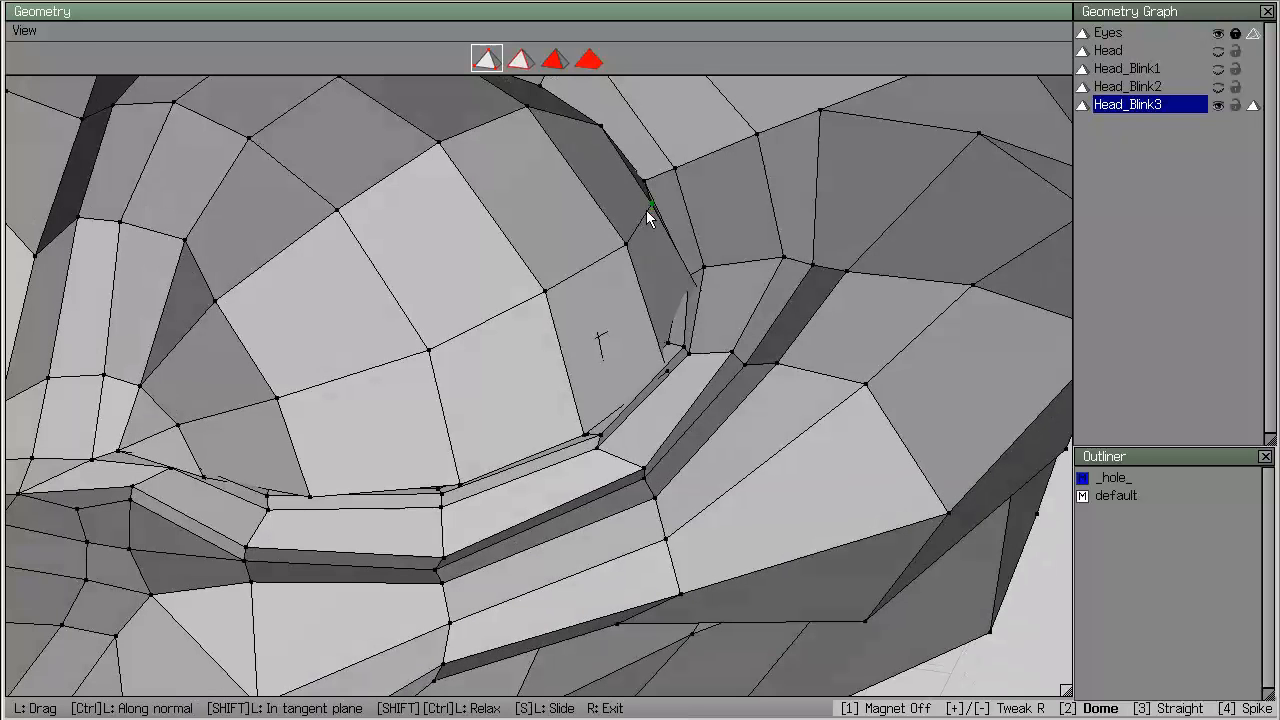
{"action": "left_click_drag", "start_coordinate": [648, 213], "coordinate": [615, 237], "text": "alt"}
{"action": "left_click_drag", "start_coordinate": [490, 335], "coordinate": [476, 330]}
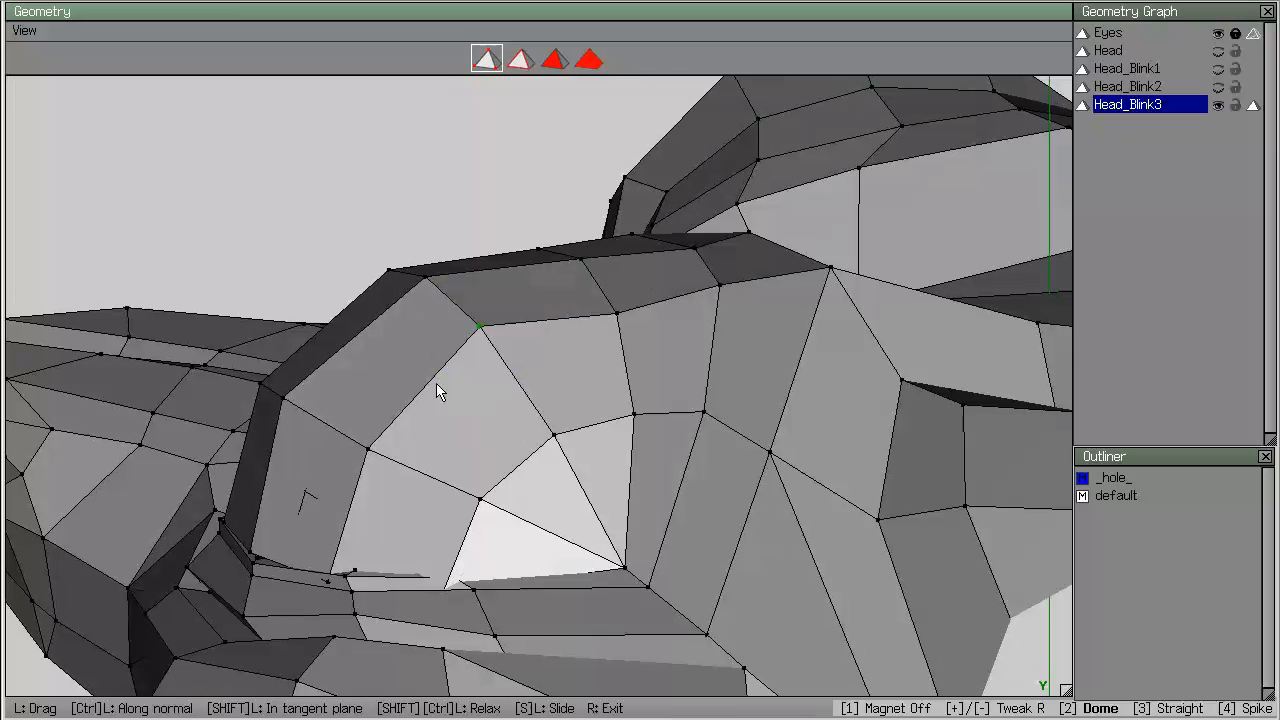
{"action": "mouse_move", "coordinate": [370, 453]}
{"action": "left_mouse_down"}
{"action": "mouse_move", "coordinate": [336, 438]}
{"action": "mouse_move", "coordinate": [390, 457]}
{"action": "left_mouse_up"}
{"action": "left_click_drag", "start_coordinate": [473, 401], "coordinate": [470, 396]}
Check the eyelid in smooth preview and tweak the vertices around its crown outward over the eyeball.
{"action": "left_click_drag", "start_coordinate": [470, 396], "coordinate": [433, 379], "text": "alt"}
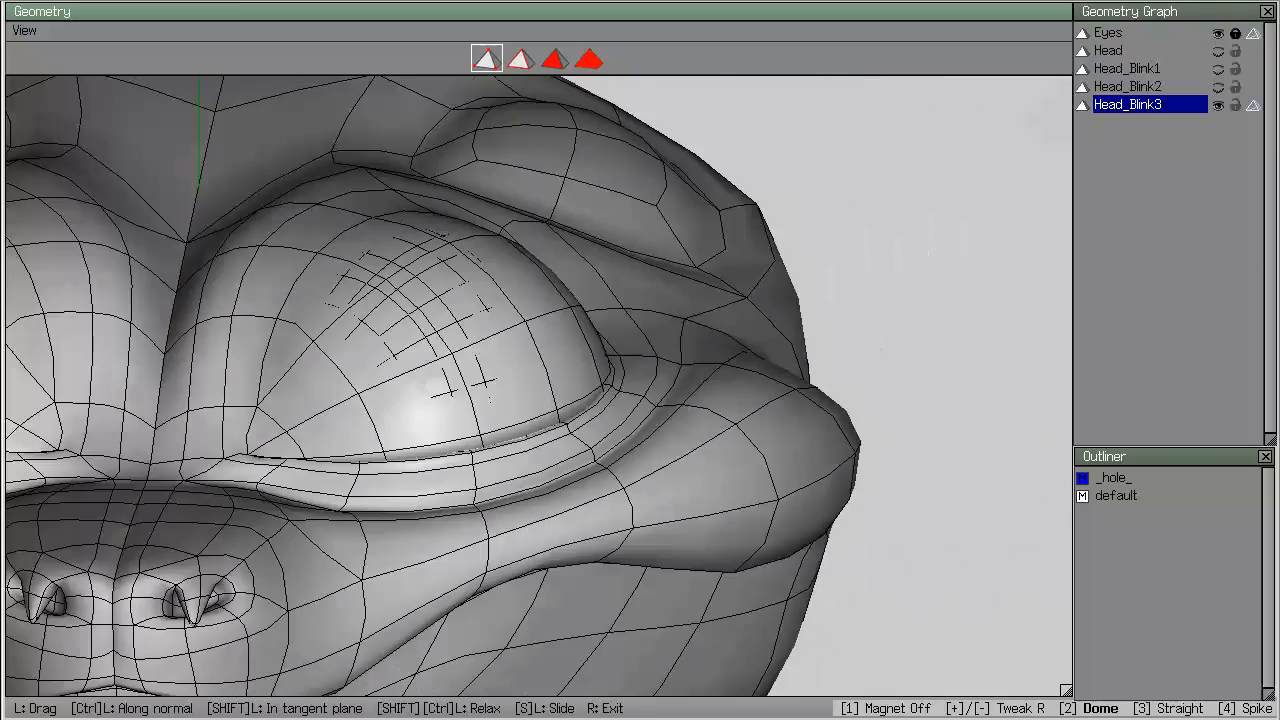
{"action": "left_click_drag", "start_coordinate": [290, 200], "coordinate": [281, 274], "text": "alt"}
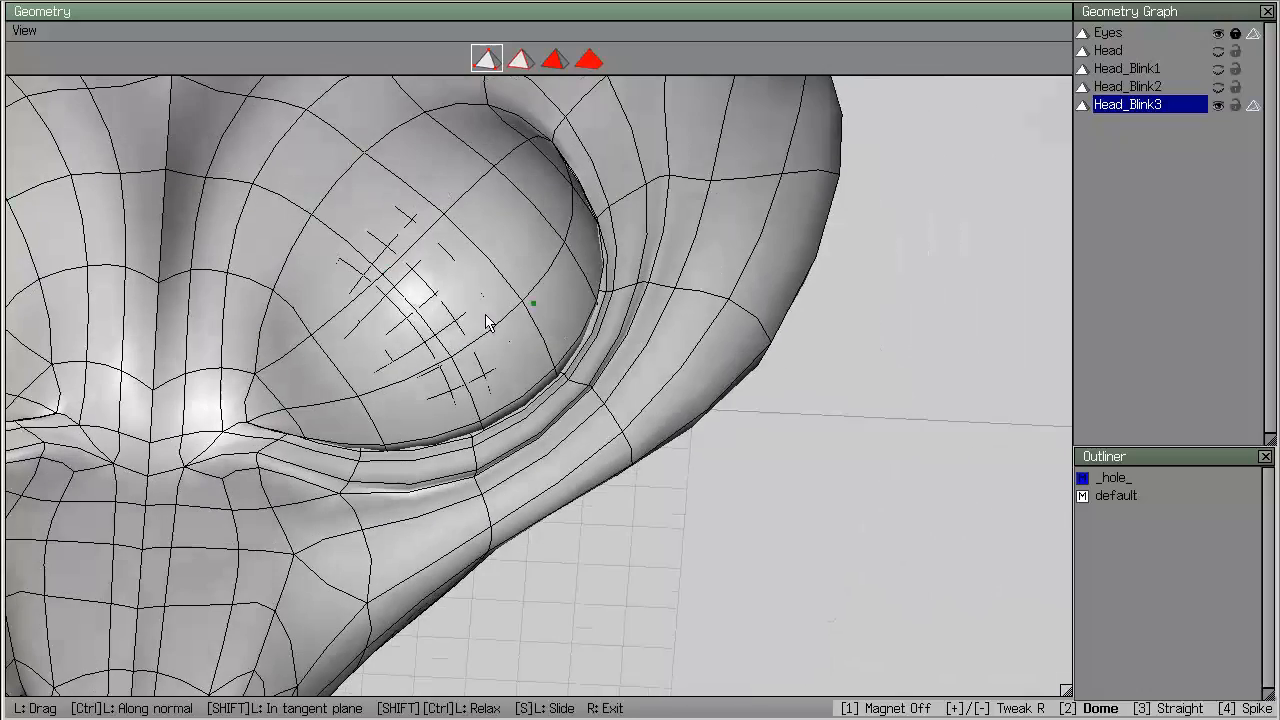
{"action": "left_click_drag", "start_coordinate": [489, 321], "coordinate": [471, 286], "text": "alt"}
{"action": "left_click", "coordinate": [408, 287]}
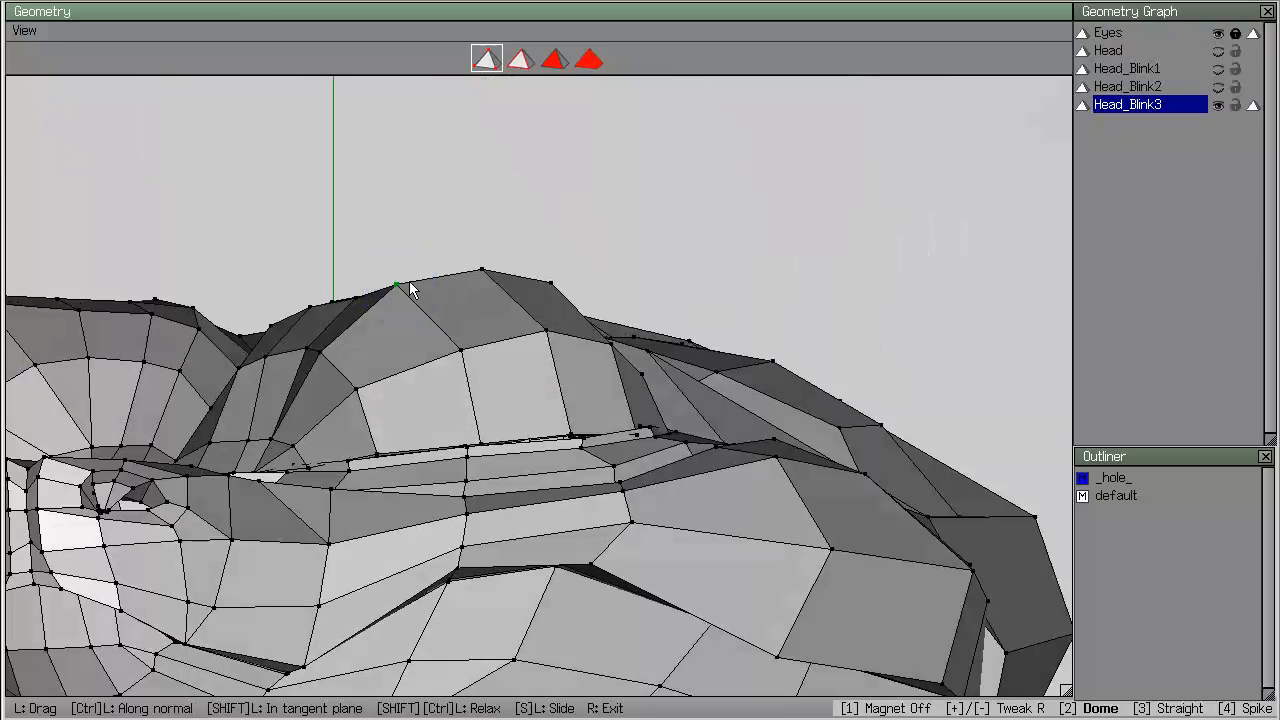
{"action": "left_click_drag", "start_coordinate": [453, 354], "coordinate": [445, 350]}
{"action": "mouse_move", "coordinate": [530, 336]}
{"action": "left_mouse_down"}
{"action": "mouse_move", "coordinate": [509, 314]}
{"action": "mouse_move", "coordinate": [482, 327]}
{"action": "left_mouse_up"}
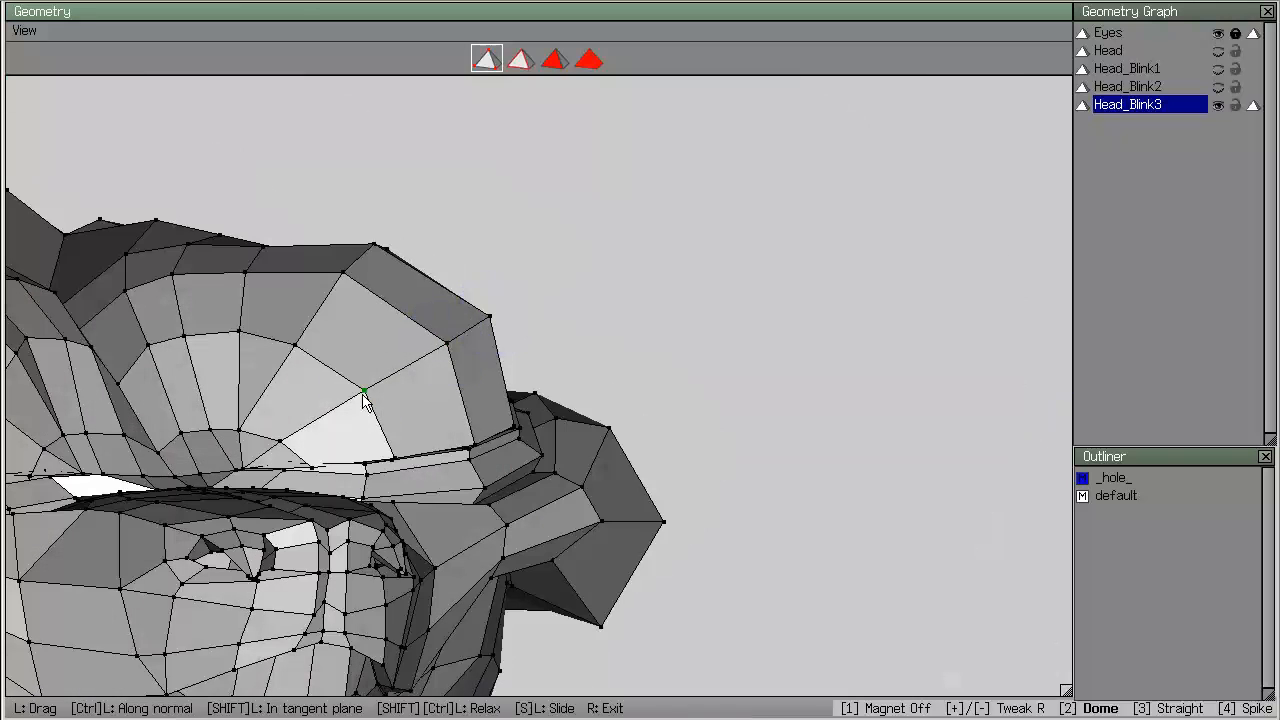
Tweak the upper eyelid's rim vertices along the lower eyelid so the closed lid meets it evenly.
{"action": "mouse_move", "coordinate": [346, 402]}
{"action": "left_mouse_down", "text": "alt"}
{"action": "mouse_move", "coordinate": [422, 444]}
{"action": "mouse_move", "coordinate": [384, 456]}
{"action": "left_mouse_up", "text": "alt"}
{"action": "right_click_drag", "start_coordinate": [374, 442], "coordinate": [253, 502], "text": "alt"}
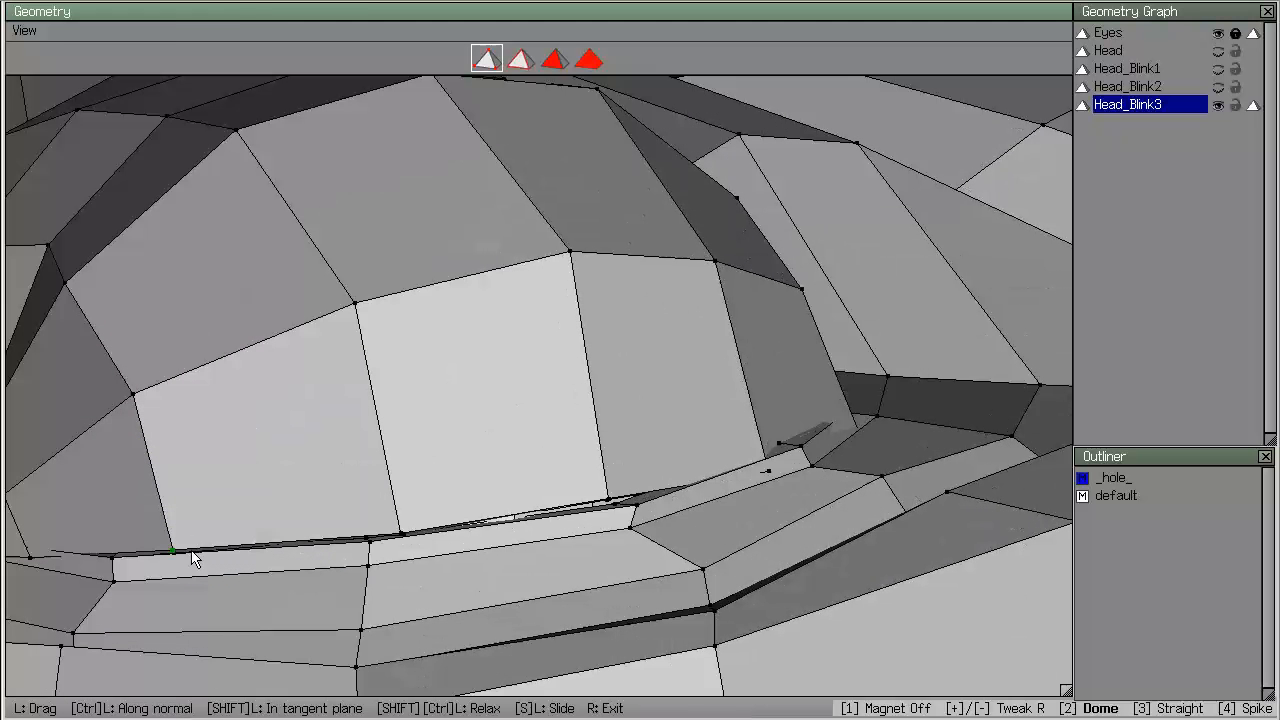
{"action": "left_click_drag", "start_coordinate": [174, 551], "coordinate": [134, 551]}
{"action": "left_click", "coordinate": [397, 530]}
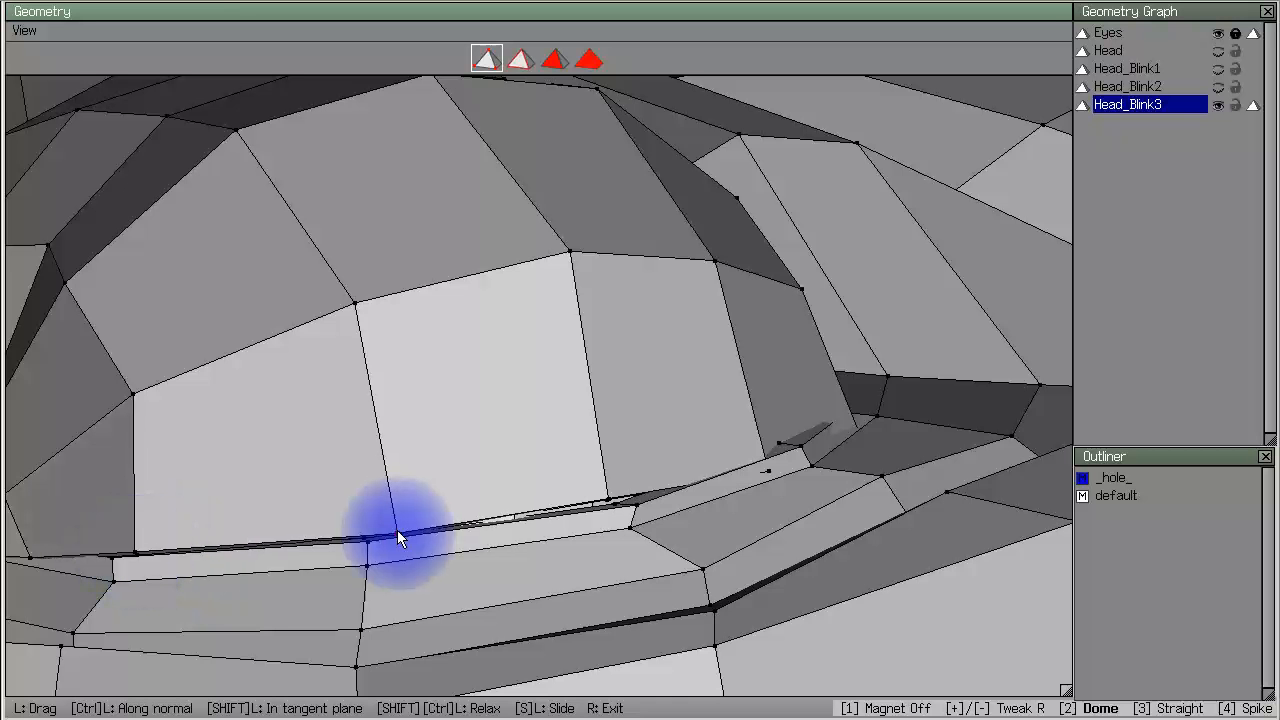
{"action": "mouse_move", "coordinate": [397, 530]}
{"action": "left_mouse_down"}
{"action": "mouse_move", "coordinate": [371, 529]}
{"action": "mouse_move", "coordinate": [591, 519]}
{"action": "mouse_move", "coordinate": [557, 534]}
{"action": "mouse_move", "coordinate": [572, 539]}
{"action": "mouse_move", "coordinate": [642, 524]}
{"action": "mouse_move", "coordinate": [610, 533]}
{"action": "mouse_move", "coordinate": [645, 509]}
{"action": "left_mouse_up"}
{"action": "mouse_move", "coordinate": [807, 493]}
{"action": "left_mouse_down"}
{"action": "mouse_move", "coordinate": [794, 460]}
{"action": "mouse_move", "coordinate": [804, 416]}
{"action": "mouse_move", "coordinate": [798, 428]}
{"action": "left_mouse_up"}
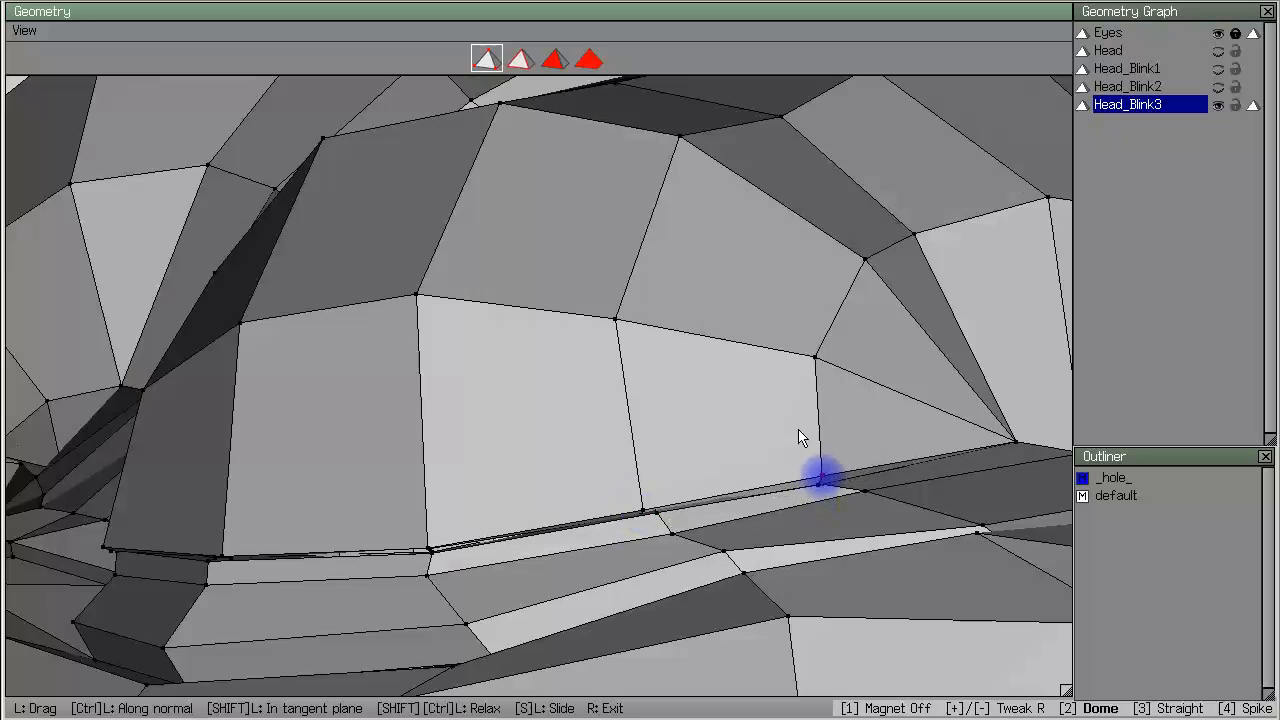
{"action": "mouse_move", "coordinate": [731, 450]}
{"action": "left_mouse_down", "text": "alt"}
{"action": "mouse_move", "coordinate": [786, 412]}
{"action": "mouse_move", "coordinate": [802, 422]}
{"action": "left_mouse_up", "text": "alt"}
{"action": "left_click_drag", "start_coordinate": [904, 440], "coordinate": [340, 528]}
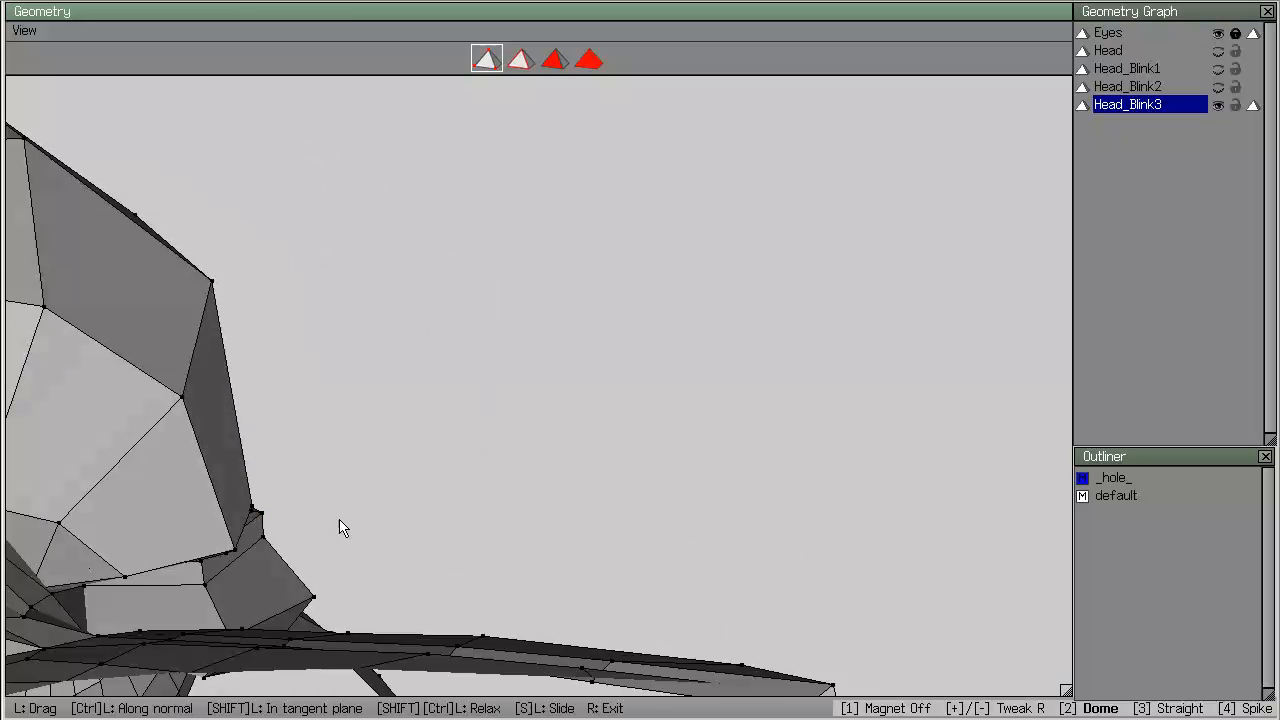
{"action": "left_click_drag", "start_coordinate": [233, 558], "coordinate": [211, 557]}
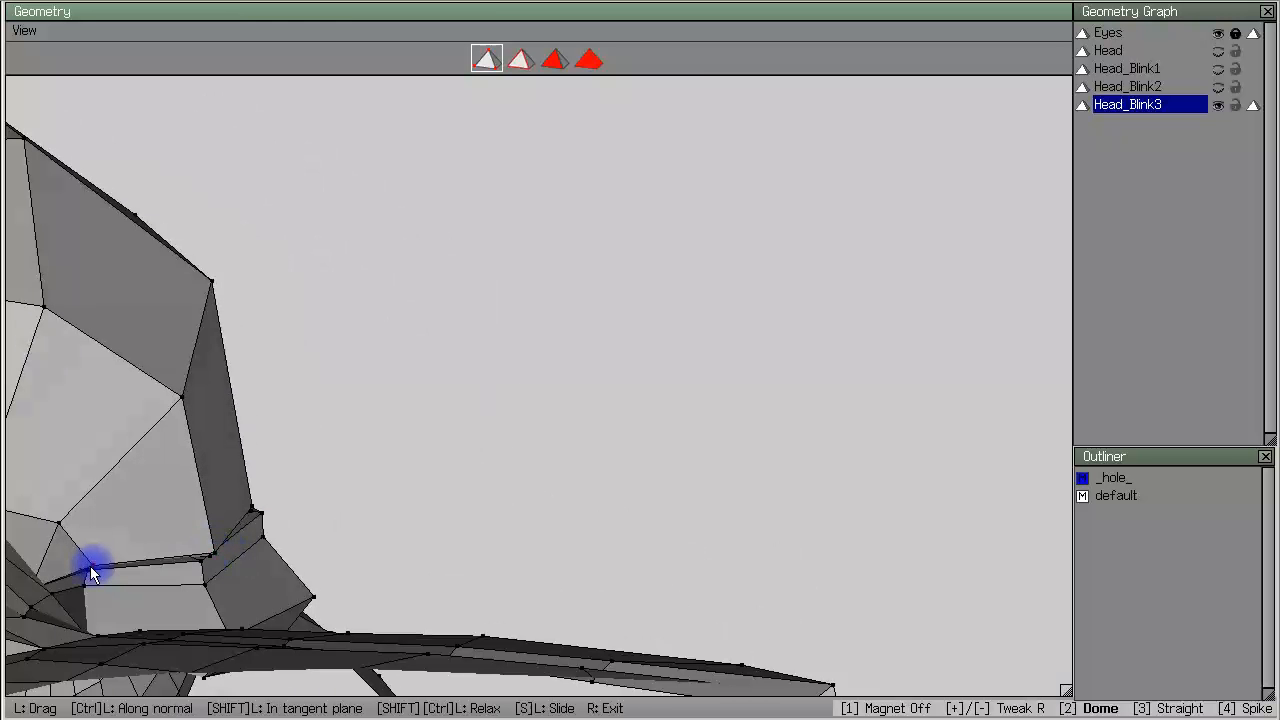
Tweak the vertices above the closed eyelid's rim to even out its spacing and rounding, then check the smooth preview.
{"action": "left_click_drag", "start_coordinate": [90, 566], "coordinate": [255, 460], "text": "alt"}
{"action": "mouse_move", "coordinate": [132, 407]}
{"action": "left_mouse_down"}
{"action": "mouse_move", "coordinate": [104, 320]}
{"action": "mouse_move", "coordinate": [112, 306]}
{"action": "mouse_move", "coordinate": [150, 378]}
{"action": "left_mouse_up"}
{"action": "left_click_drag", "start_coordinate": [856, 318], "coordinate": [868, 316]}
{"action": "left_click_drag", "start_coordinate": [826, 225], "coordinate": [839, 217]}
{"action": "left_click_drag", "start_coordinate": [725, 280], "coordinate": [740, 276]}
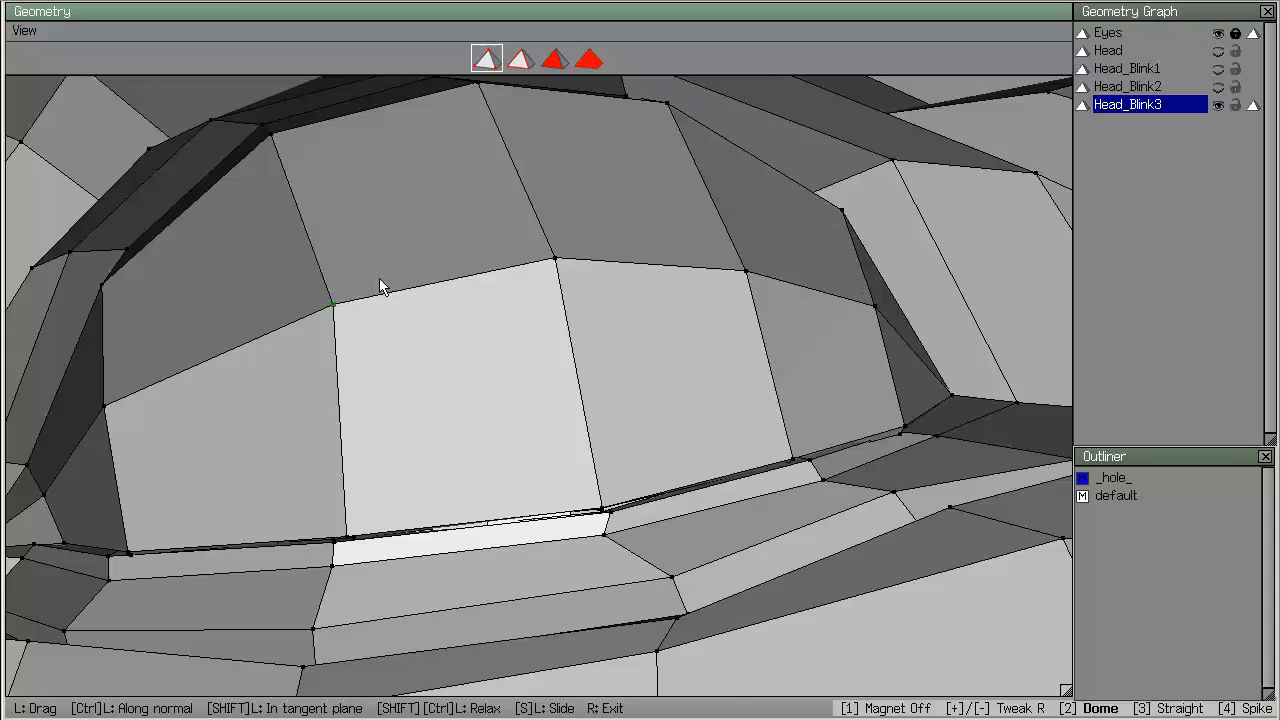
{"action": "left_click_drag", "start_coordinate": [327, 313], "coordinate": [308, 317]}
{"action": "scroll", "coordinate": [326, 319], "scroll_direction": "down", "scroll_amount": 3}
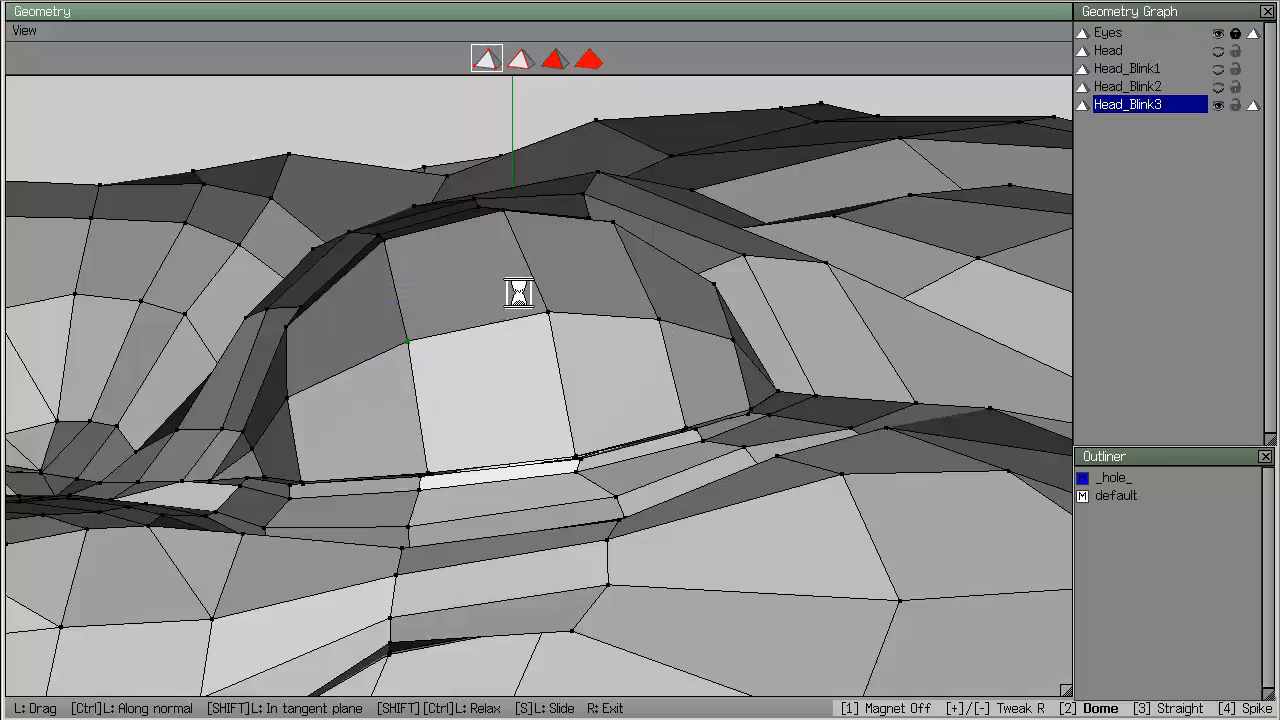
{"action": "key", "text": "shift+Tab"}
{"action": "mouse_move", "coordinate": [518, 291]}
{"action": "left_mouse_down", "text": "alt"}
{"action": "mouse_move", "coordinate": [500, 420]}
{"action": "mouse_move", "coordinate": [469, 468]}
{"action": "mouse_move", "coordinate": [560, 330]}
{"action": "mouse_move", "coordinate": [500, 250]}
{"action": "mouse_move", "coordinate": [430, 285]}
{"action": "left_mouse_up", "text": "alt"}
{"action": "key", "text": "shift+Tab"}
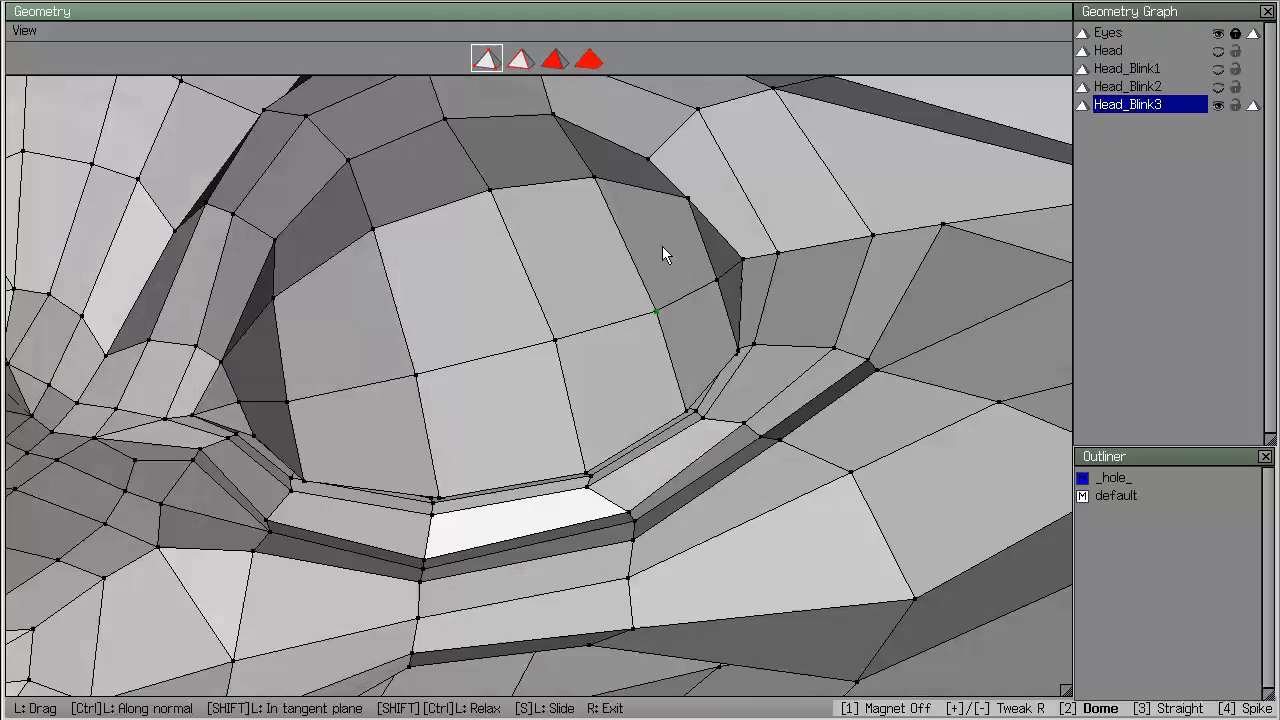
Hide Head_Blink3, show Head_Blink2 and check its upper eyelid against the eyeball in smooth preview.
{"action": "left_click", "coordinate": [1220, 107]}
{"action": "left_click", "coordinate": [1219, 90]}
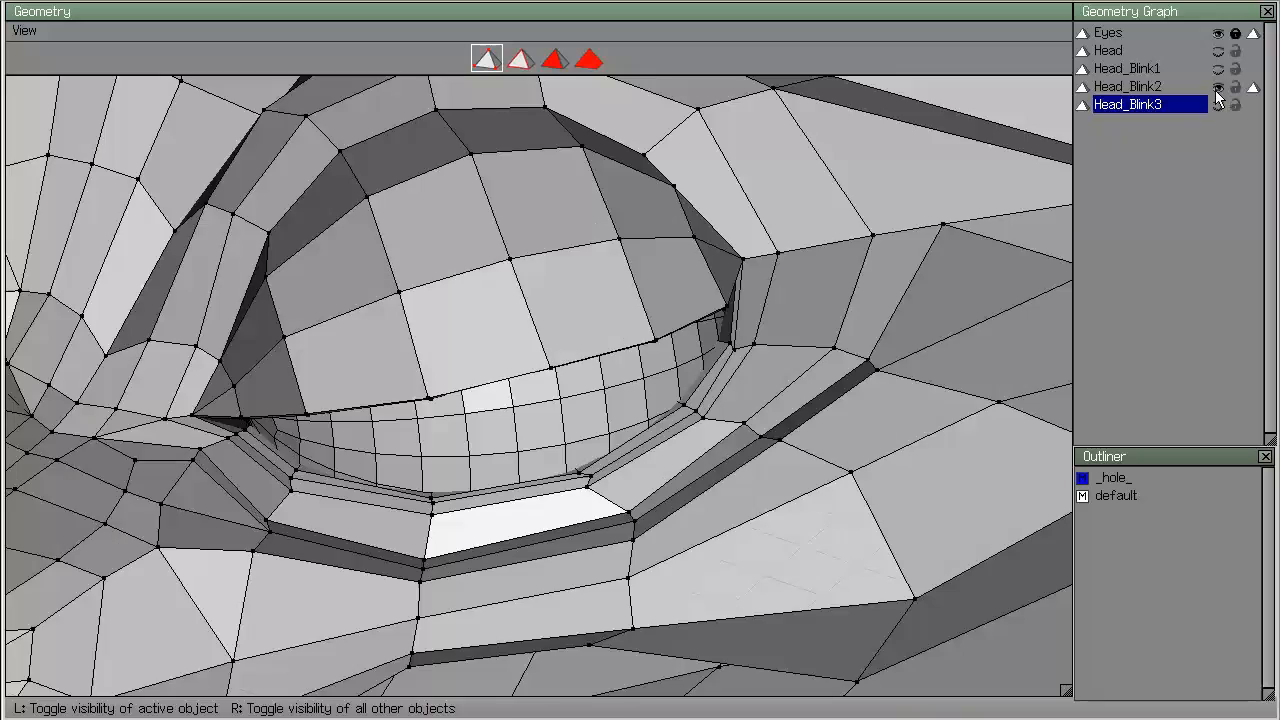
{"action": "left_click_drag", "start_coordinate": [700, 240], "coordinate": [622, 262], "text": "alt"}
{"action": "key", "text": "shift+Tab"}
{"action": "left_click_drag", "start_coordinate": [496, 262], "coordinate": [460, 266], "text": "alt"}
{"action": "key", "text": "shift+Tab"}
Tweak the vertices above the rim of Head_Blink2's half-closed upper eyelid outward to cover the eyeball.
{"action": "left_click_drag", "start_coordinate": [386, 240], "coordinate": [390, 235]}
{"action": "left_click_drag", "start_coordinate": [349, 278], "coordinate": [345, 274]}
{"action": "left_click_drag", "start_coordinate": [345, 274], "coordinate": [270, 278], "text": "alt"}
{"action": "left_click_drag", "start_coordinate": [404, 282], "coordinate": [397, 287]}
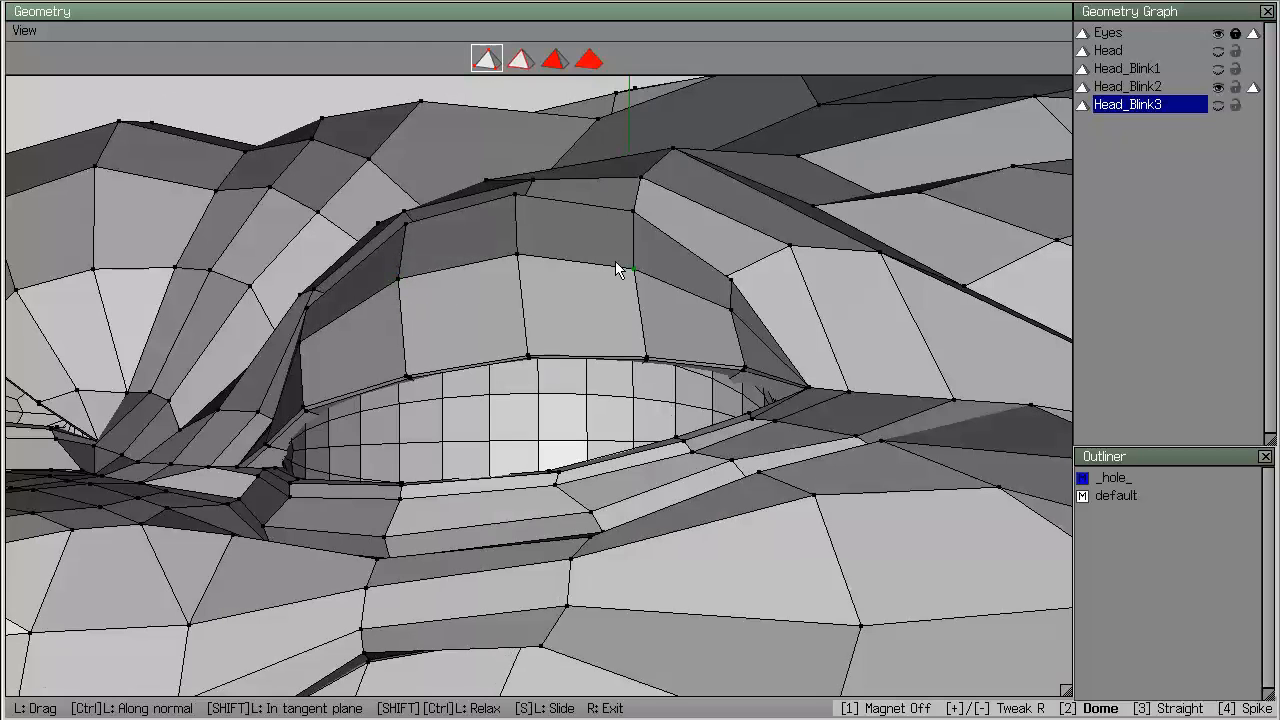
{"action": "left_click_drag", "start_coordinate": [633, 271], "coordinate": [638, 269]}
{"action": "left_click_drag", "start_coordinate": [631, 215], "coordinate": [634, 214]}
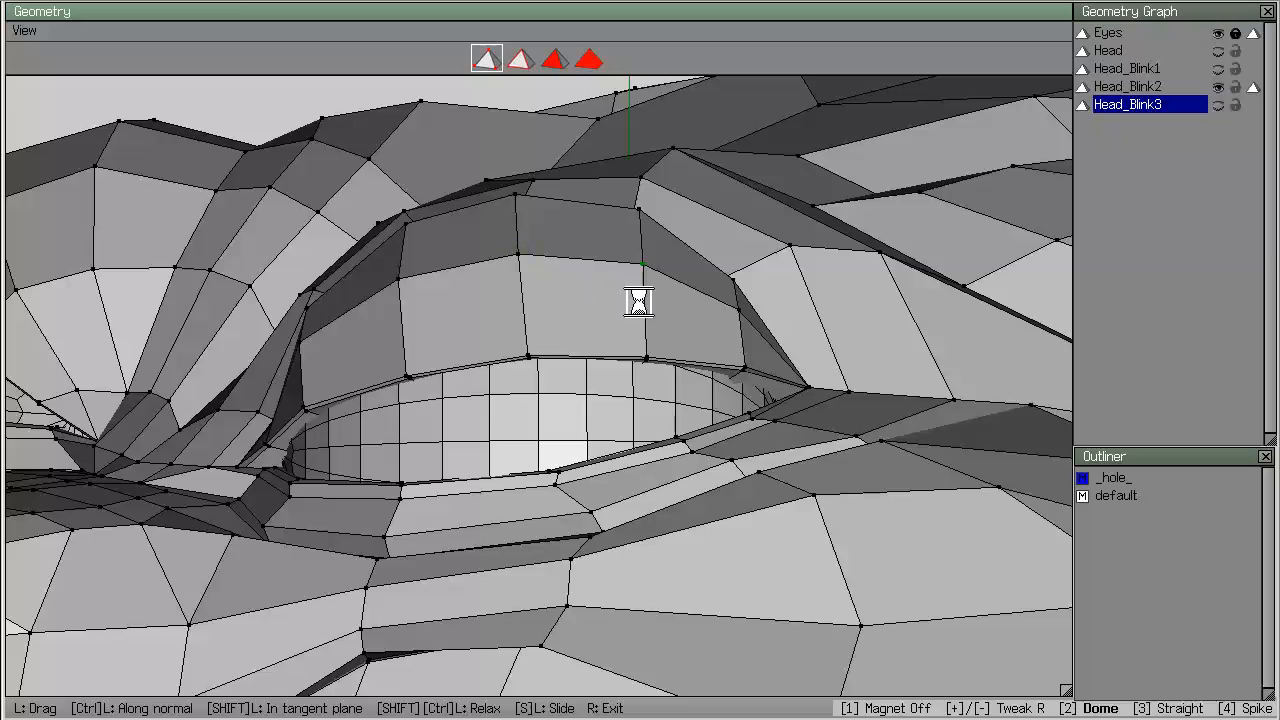
{"action": "mouse_move", "coordinate": [648, 286]}
{"action": "left_mouse_down", "text": "alt"}
{"action": "mouse_move", "coordinate": [735, 272]}
{"action": "mouse_move", "coordinate": [722, 318]}
{"action": "mouse_move", "coordinate": [740, 290]}
{"action": "left_mouse_up", "text": "alt"}
Hide Head_Blink2 and Head_Blink3 and show Head_Blink1.
{"action": "left_click", "coordinate": [1218, 104]}
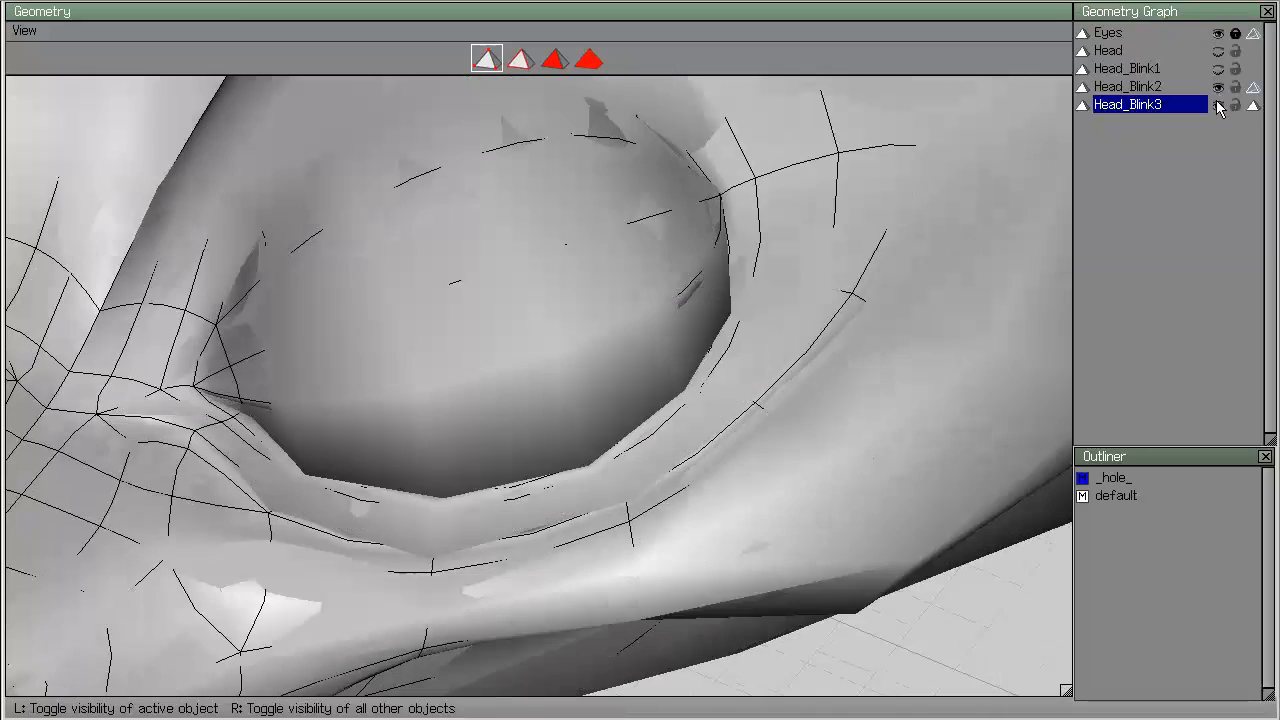
{"action": "left_click", "coordinate": [1218, 88]}
{"action": "left_click", "coordinate": [1218, 104]}
{"action": "left_click", "coordinate": [1218, 70]}
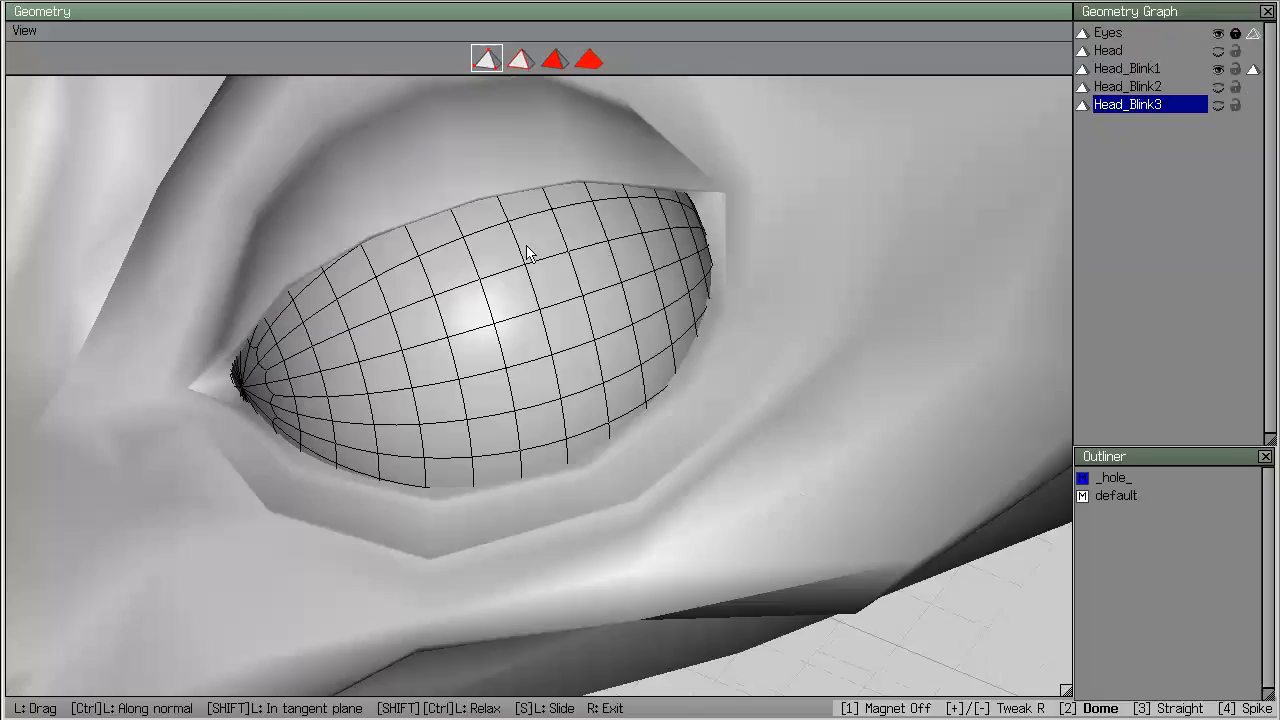
Examine how Head_Blink1's upper eyelid fits around the eyeball, in smooth preview and in the low-poly view.
{"action": "mouse_move", "coordinate": [549, 252]}
{"action": "left_mouse_down", "text": "alt"}
{"action": "mouse_move", "coordinate": [510, 256]}
{"action": "mouse_move", "coordinate": [610, 236]}
{"action": "mouse_move", "coordinate": [657, 260]}
{"action": "left_mouse_up", "text": "alt"}
{"action": "key", "text": "Tab"}
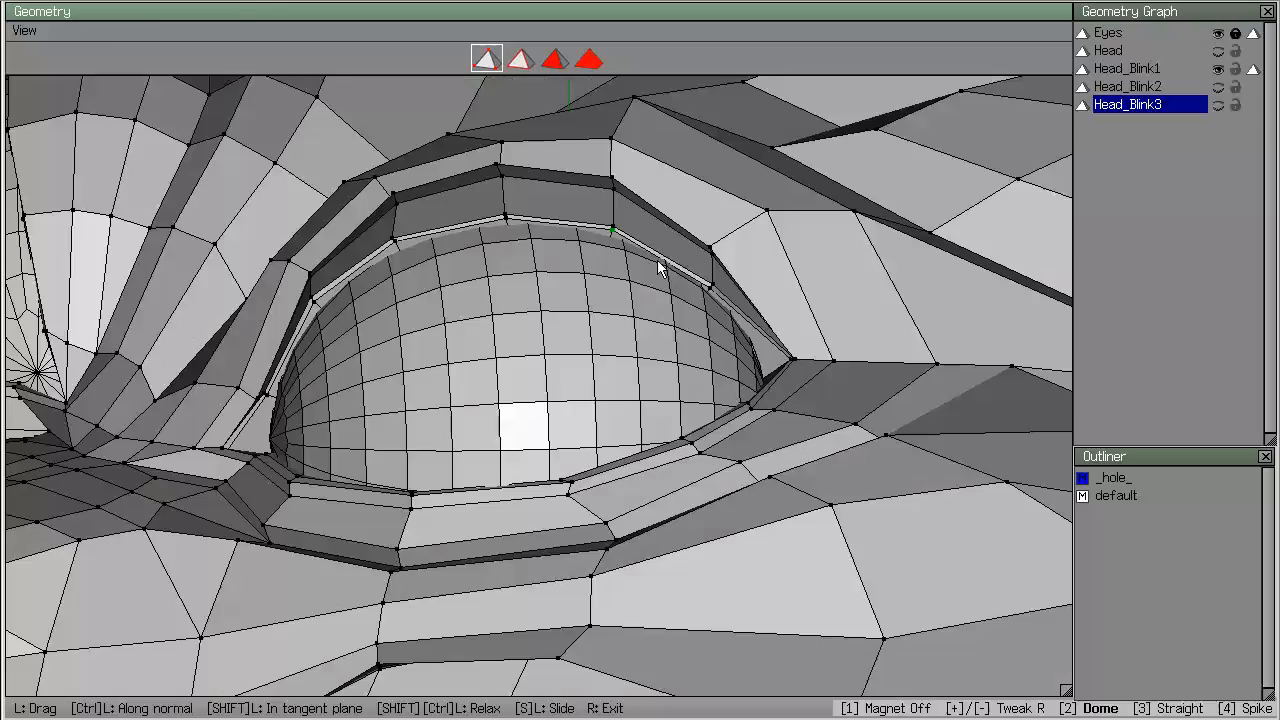
{"action": "key", "text": "Tab"}
{"action": "left_click_drag", "start_coordinate": [542, 252], "coordinate": [459, 260], "text": "alt"}
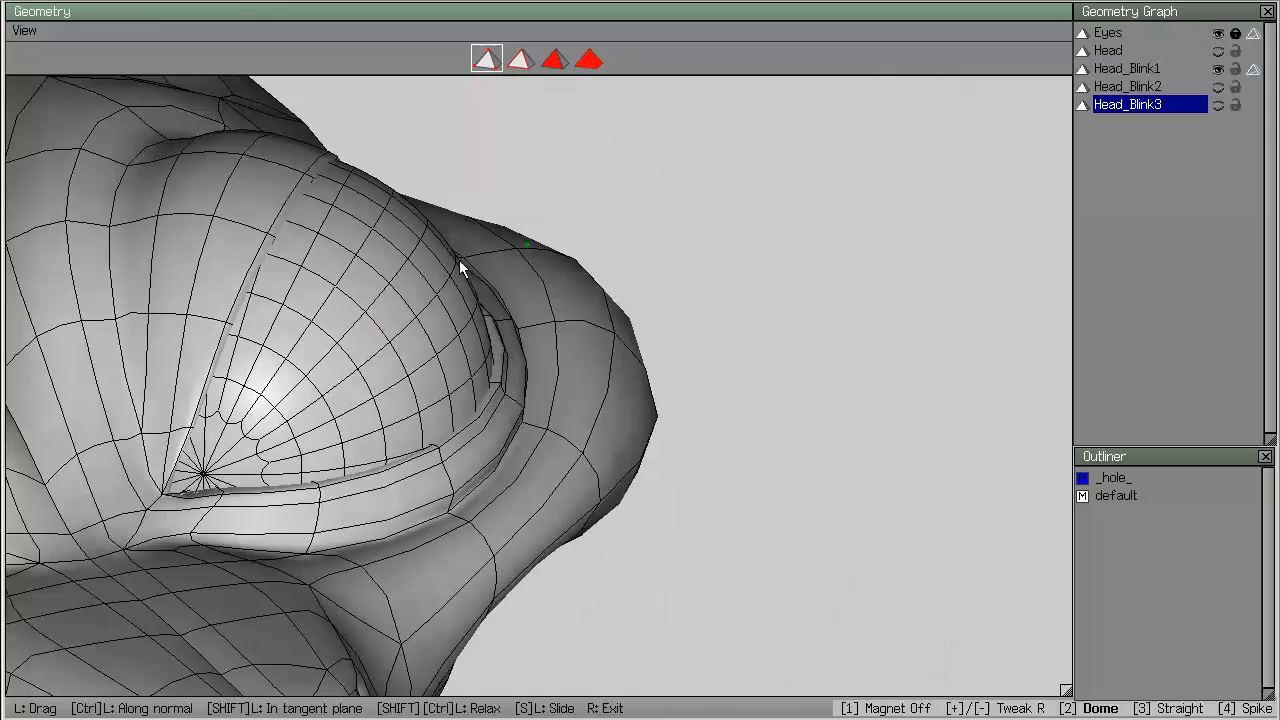
{"action": "left_click_drag", "start_coordinate": [181, 215], "coordinate": [174, 266]}
{"action": "key", "text": "ctrl+z"}
{"action": "left_click_drag", "start_coordinate": [435, 224], "coordinate": [548, 168], "text": "alt"}
{"action": "key", "text": "Tab"}
{"action": "scroll", "coordinate": [606, 279], "scroll_direction": "down", "scroll_amount": 4}
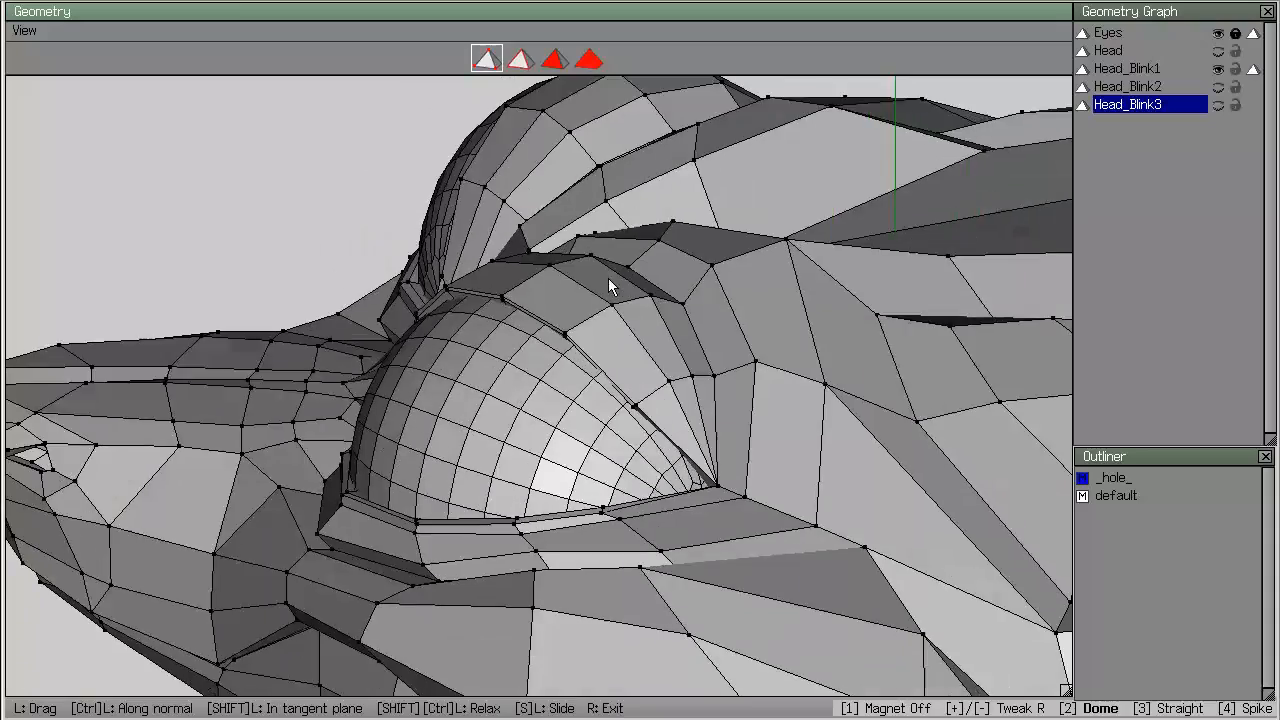
{"action": "left_click_drag", "start_coordinate": [608, 278], "coordinate": [600, 382], "text": "alt"}
{"action": "scroll", "coordinate": [558, 334], "scroll_direction": "down", "scroll_amount": 5}
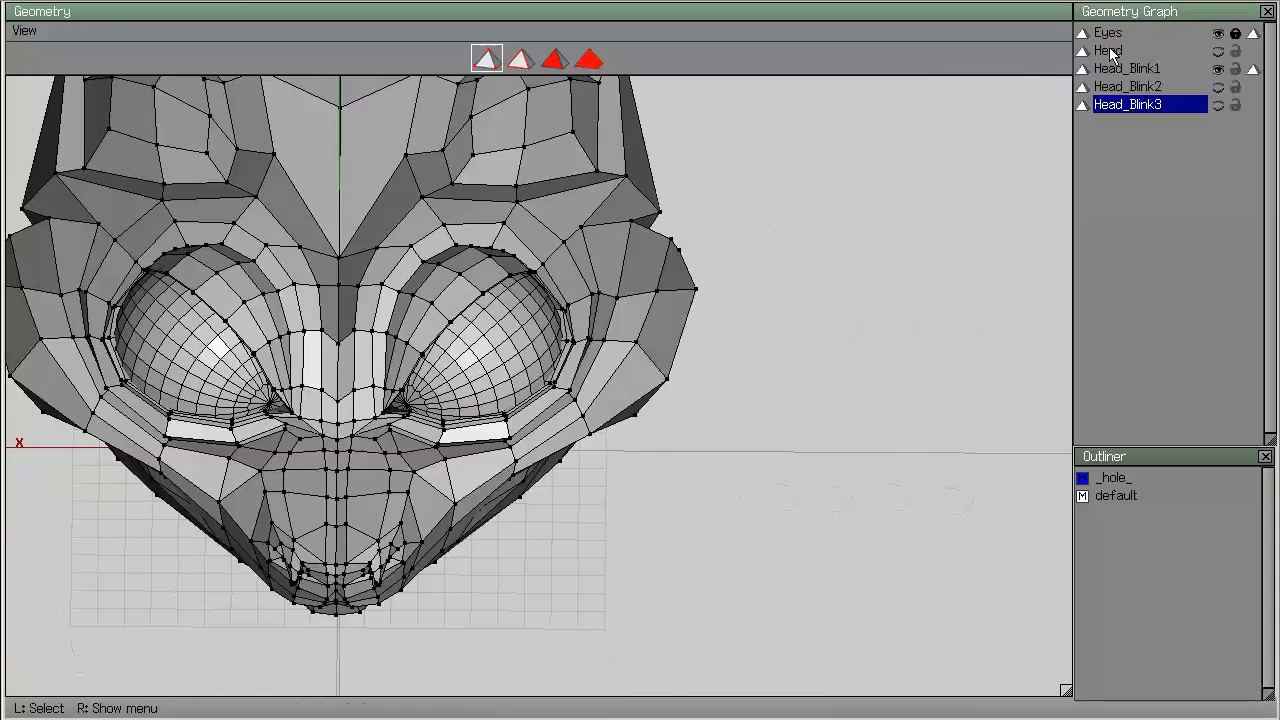
Make Head, Head_Blink2 and Head_Blink3 visible together with Head_Blink1 and the eyes.
{"action": "left_click", "coordinate": [1218, 51]}
{"action": "left_click", "coordinate": [1219, 105]}
{"action": "left_click", "coordinate": [1219, 87]}
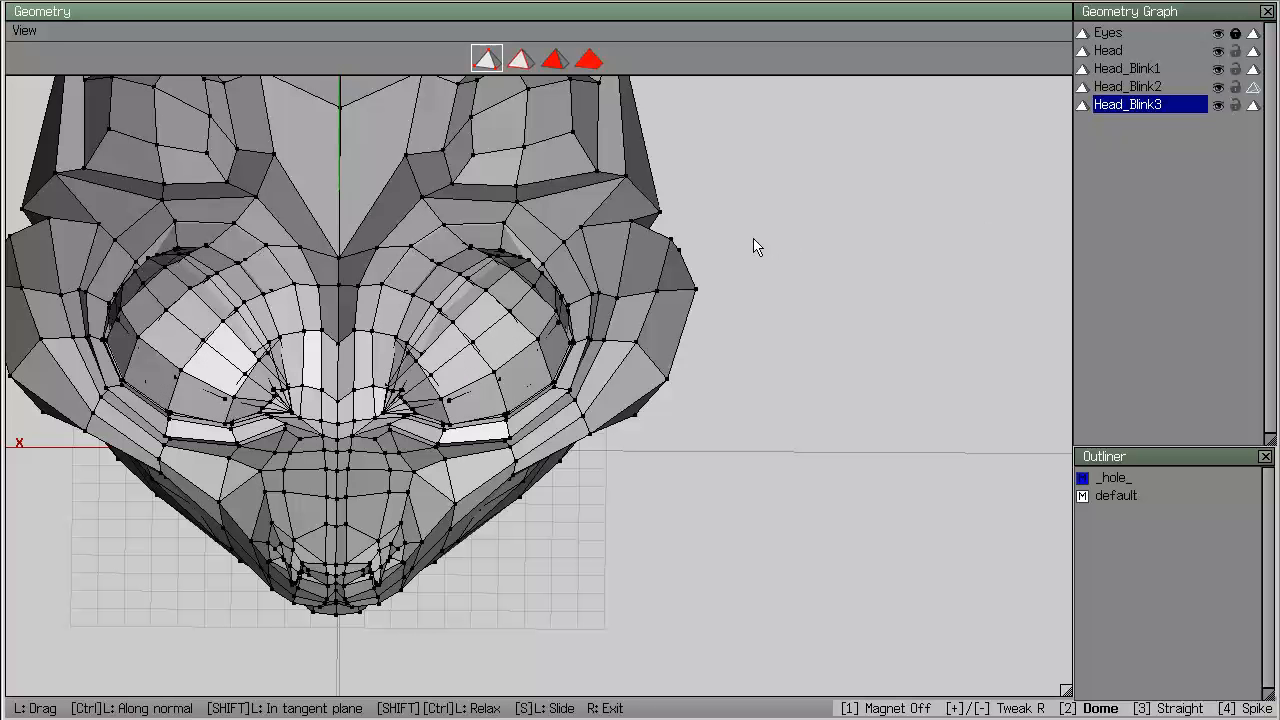
{"action": "left_click_drag", "start_coordinate": [780, 243], "coordinate": [731, 251], "text": "alt"}
{"action": "middle_click_drag", "start_coordinate": [731, 251], "coordinate": [759, 249], "text": "alt"}
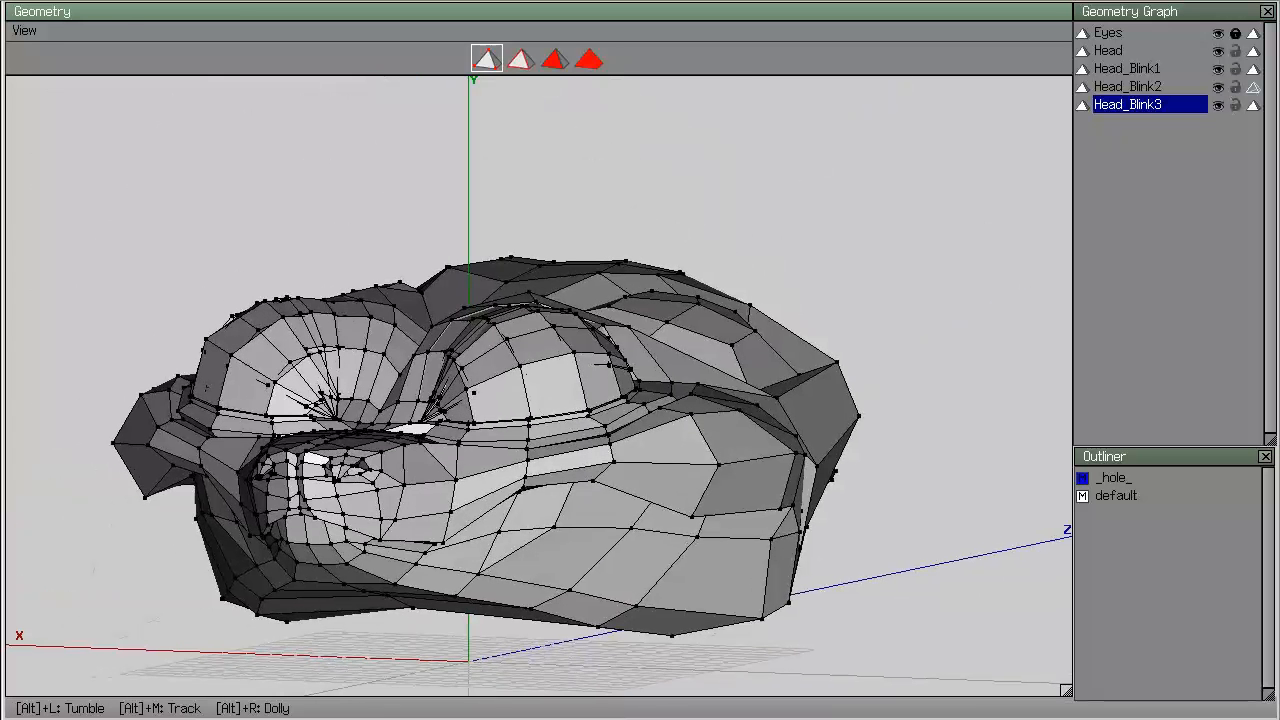
Export only the Head object as a Wavefront OBJ file named Head into the objects folder.
{"action": "key", "text": "s"}
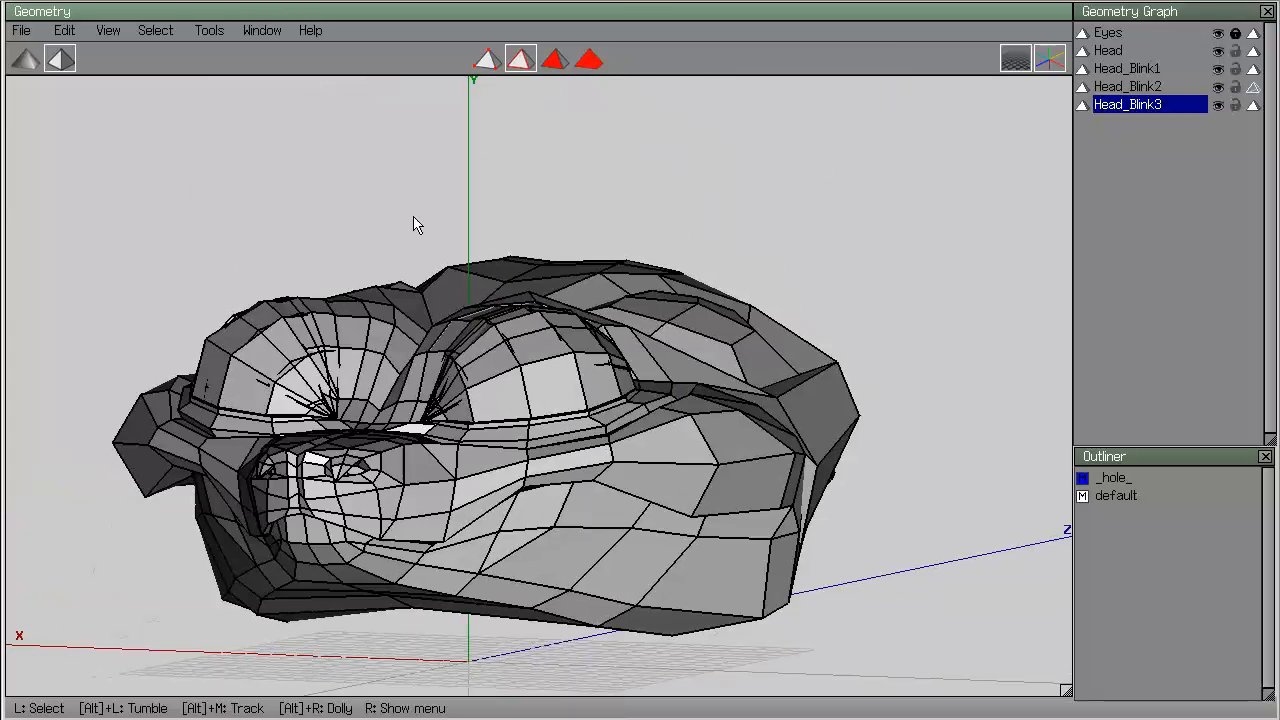
{"action": "left_click", "coordinate": [578, 55]}
{"action": "left_click", "coordinate": [1110, 51]}
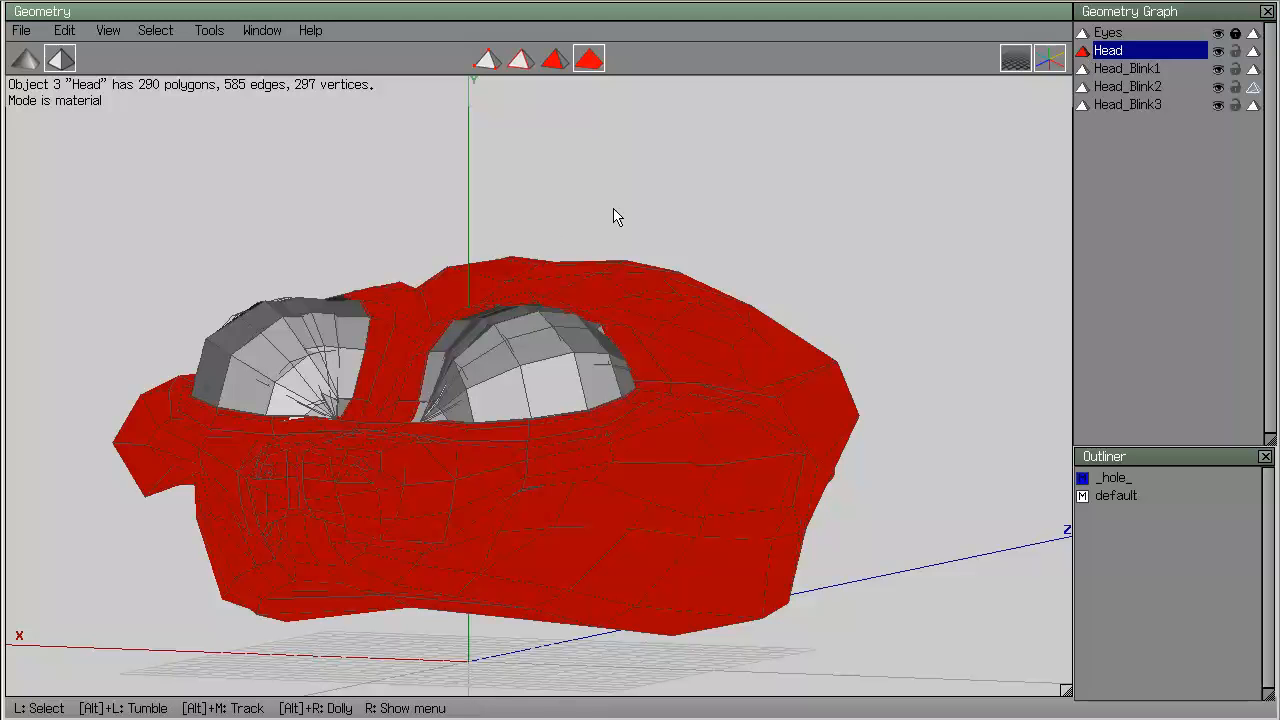
{"action": "left_click", "coordinate": [22, 31]}
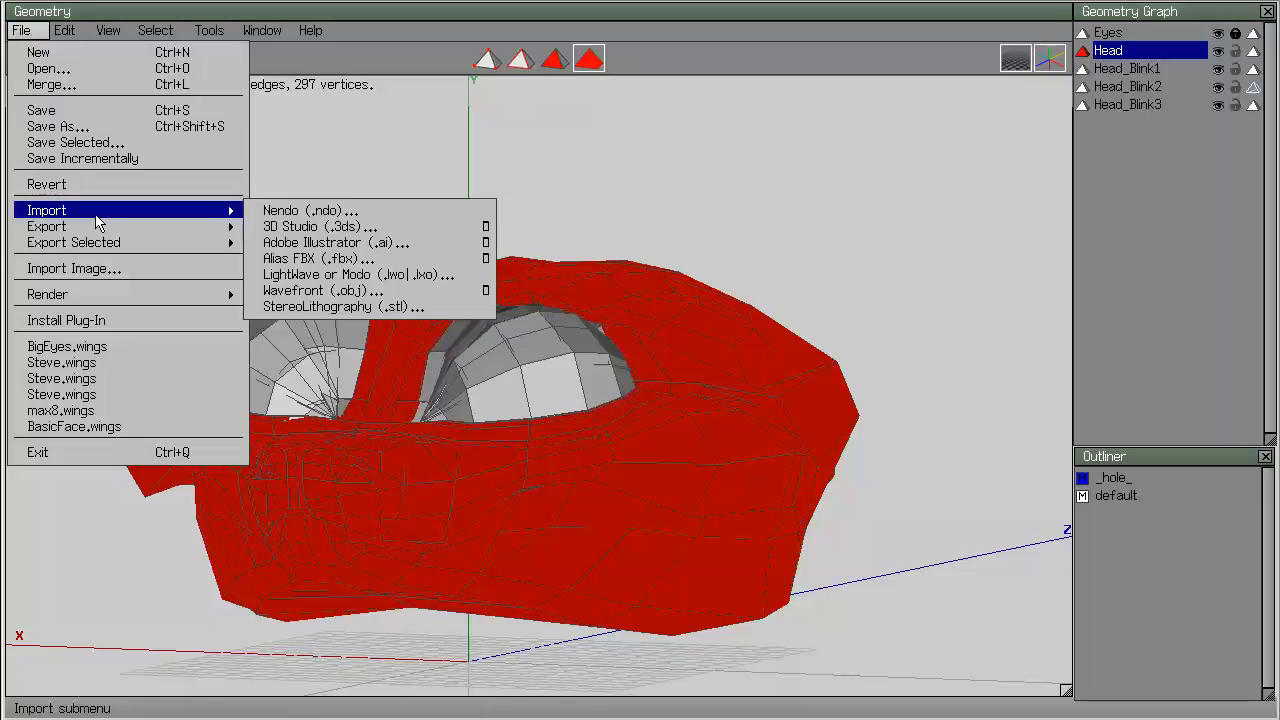
{"action": "mouse_move", "coordinate": [150, 242]}
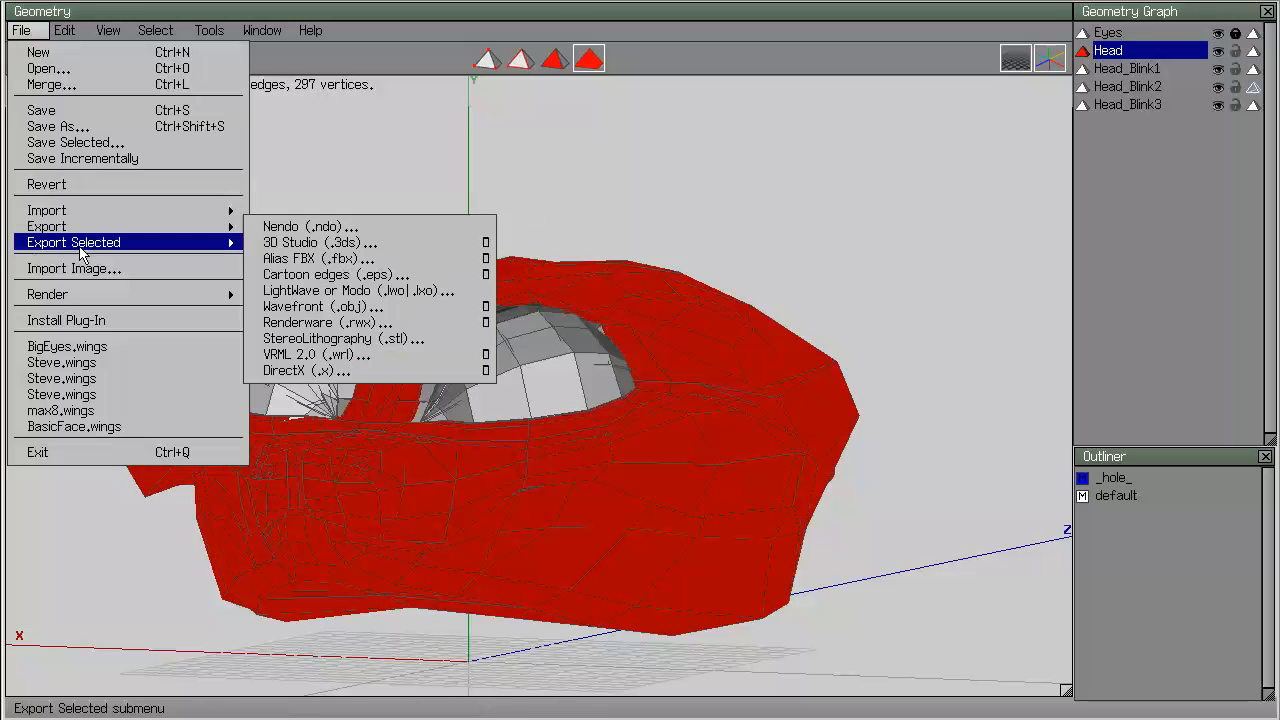
{"action": "left_click", "coordinate": [372, 322]}
{"action": "left_click", "coordinate": [357, 47]}
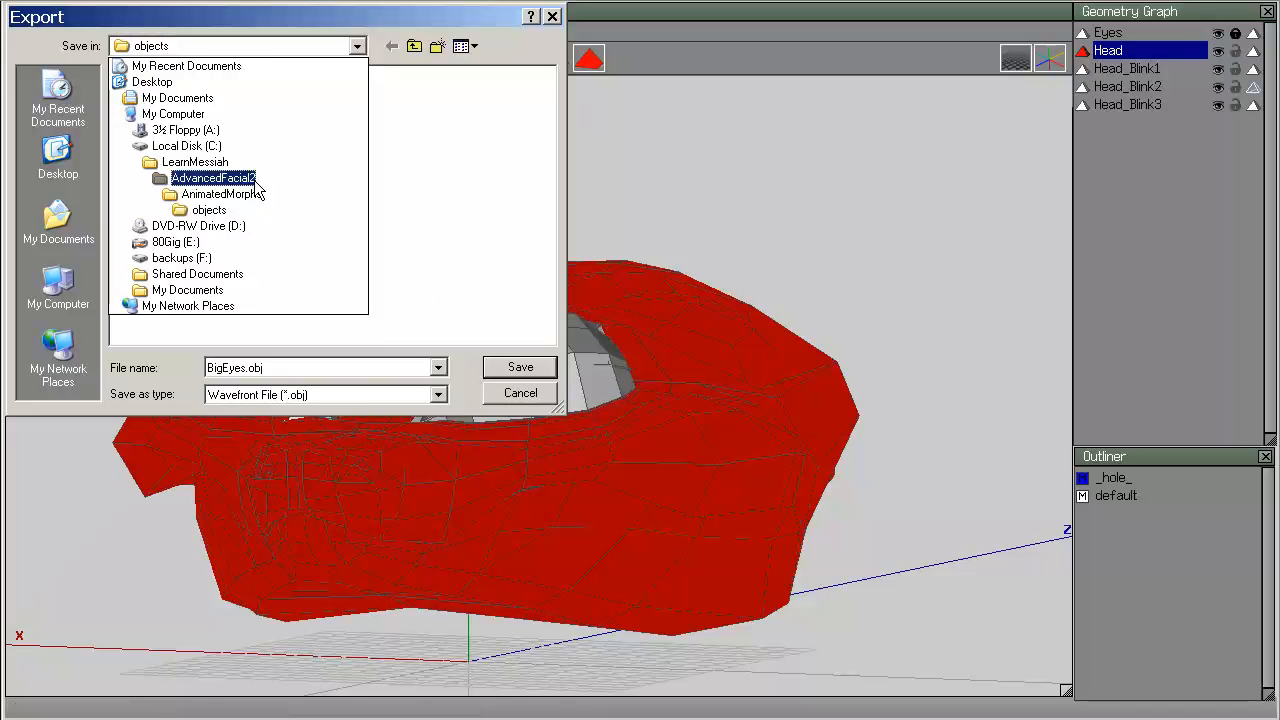
{"action": "left_click", "coordinate": [226, 209]}
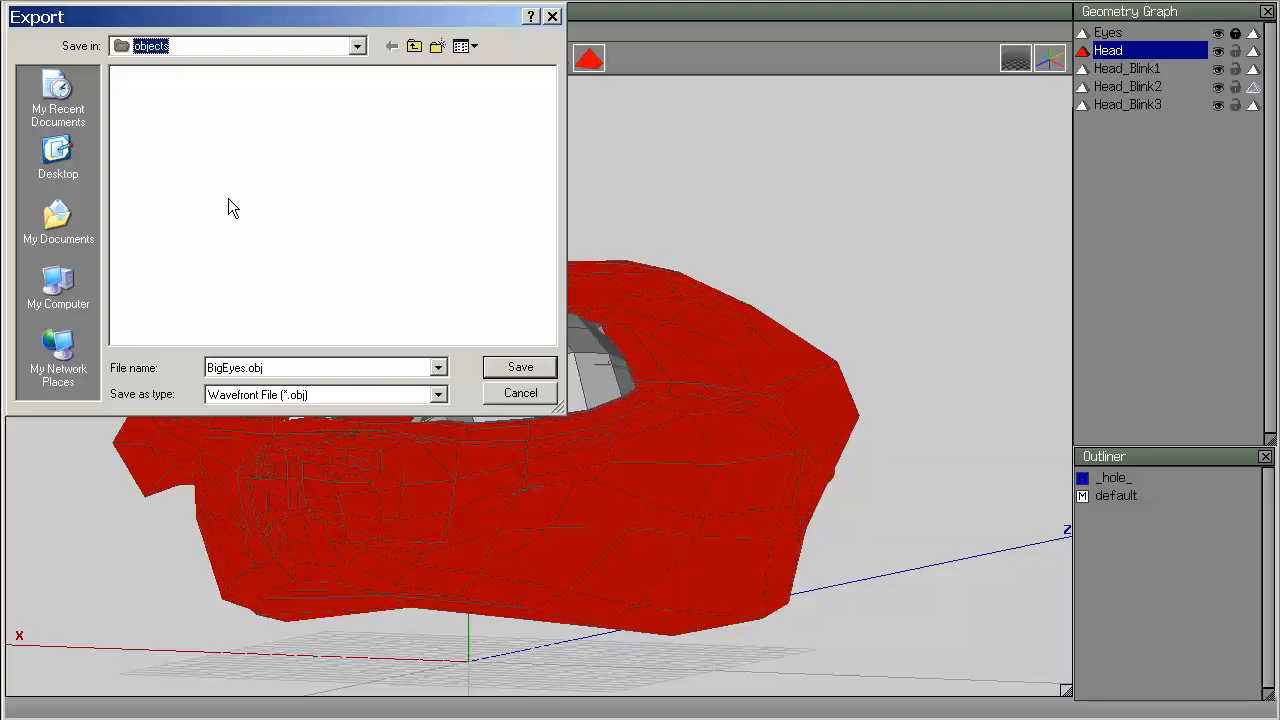
{"action": "double_click", "coordinate": [306, 368]}
{"action": "type", "text": "Head"}
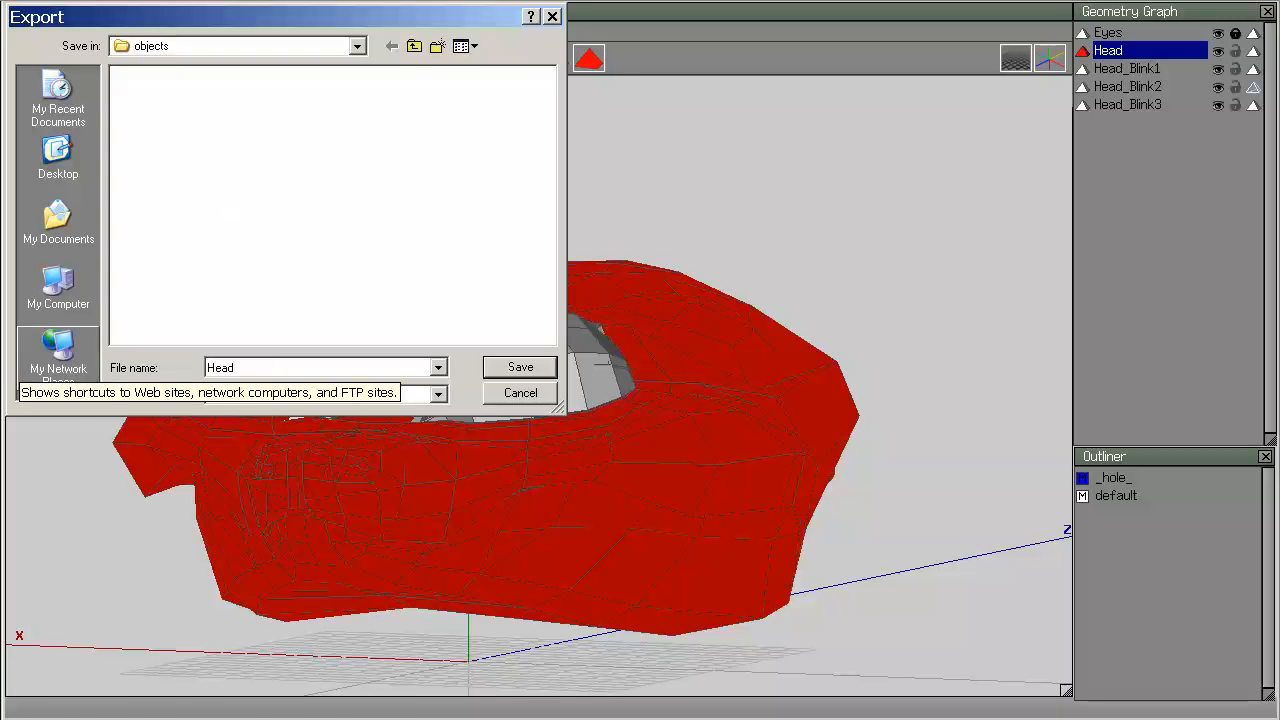
{"action": "key", "text": "Return"}
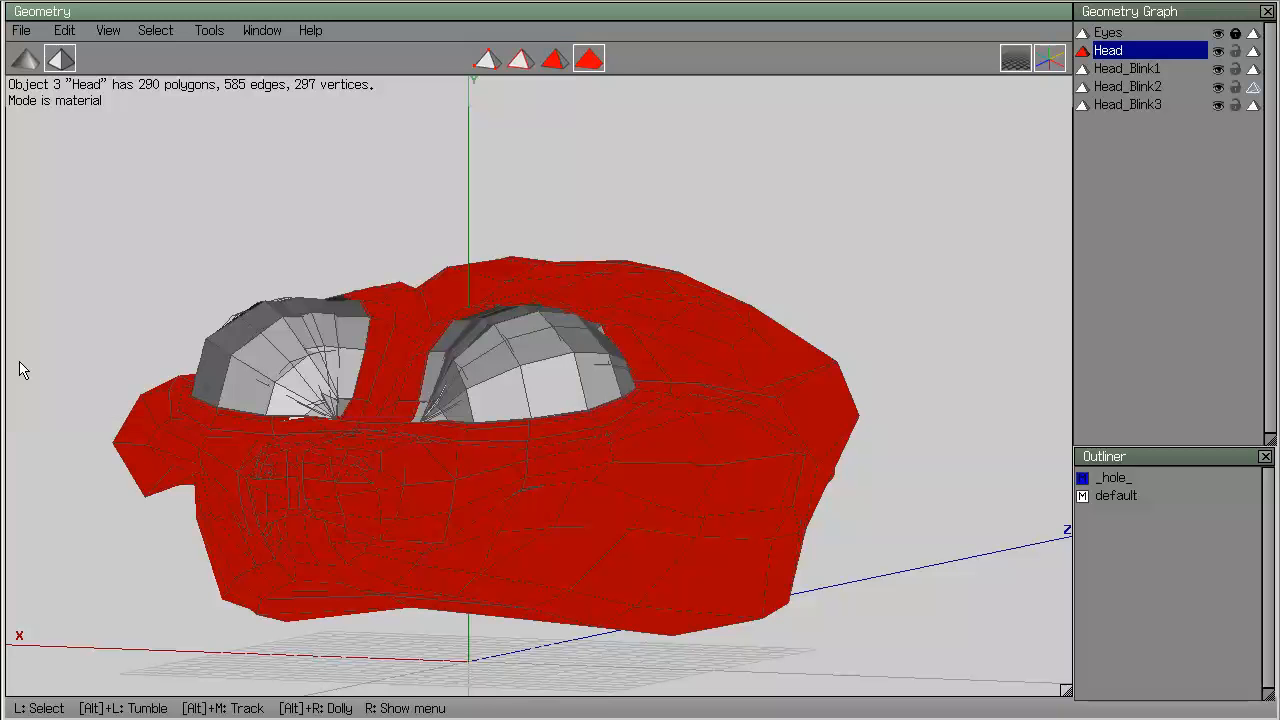
Export only the Head_Blink1 object as a Wavefront file named Head_Blink1.obj into the objects folder.
{"action": "left_click", "coordinate": [1084, 68]}
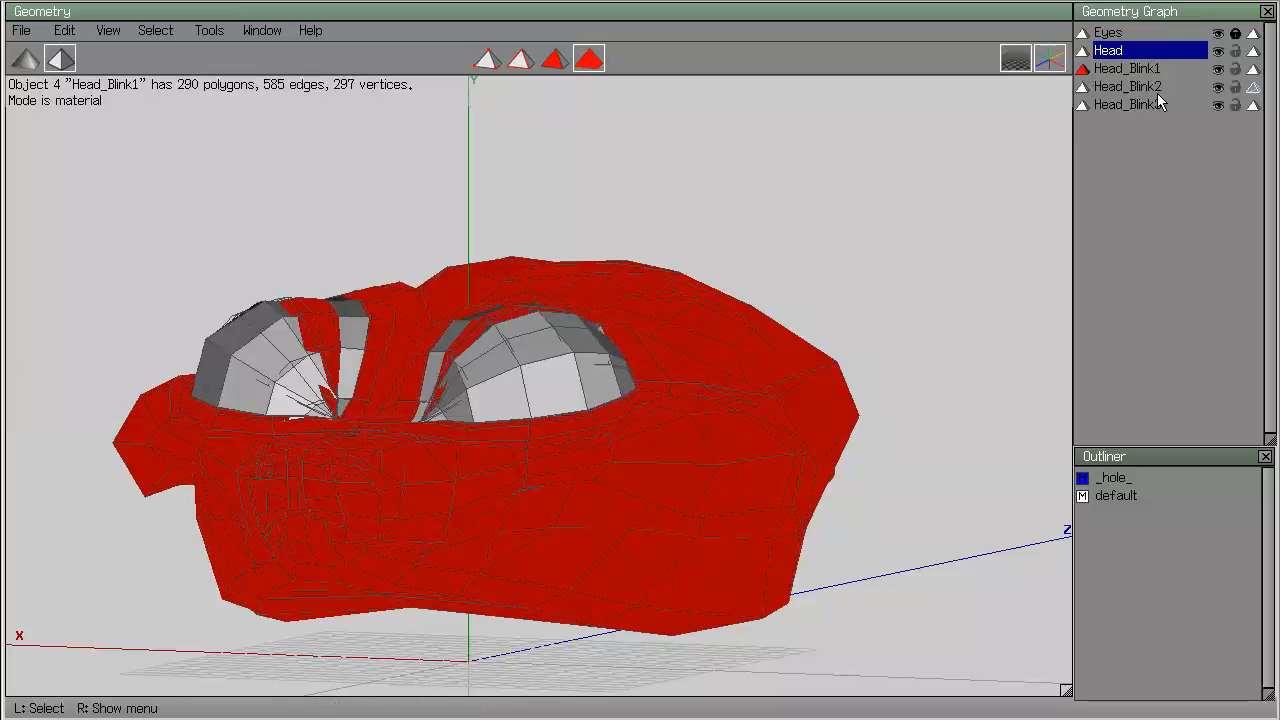
{"action": "left_click", "coordinate": [21, 30]}
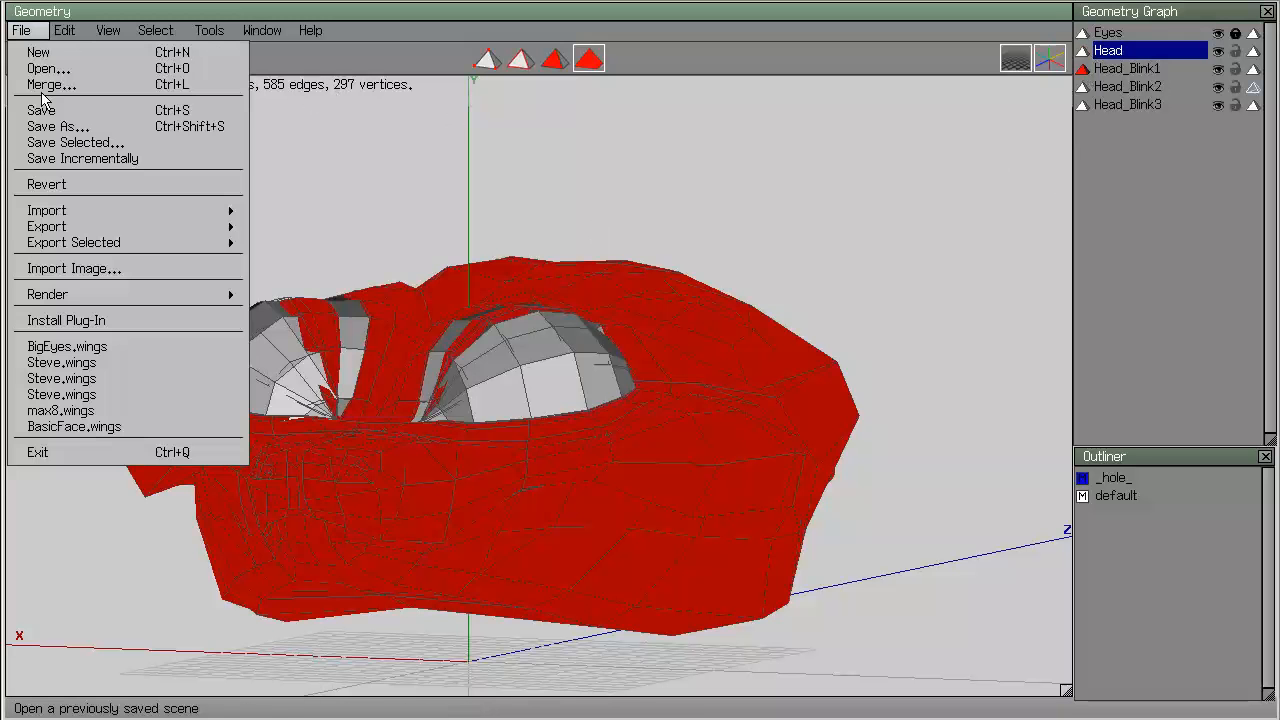
{"action": "mouse_move", "coordinate": [67, 246]}
{"action": "left_click", "coordinate": [395, 322]}
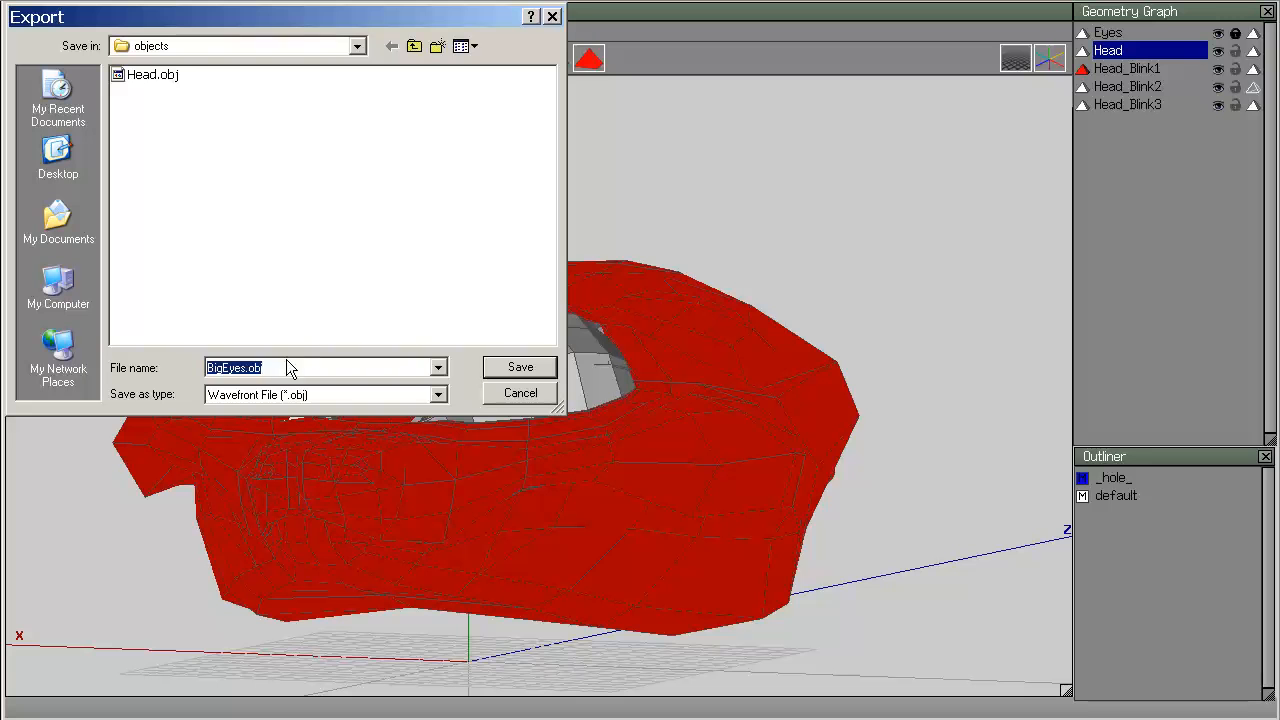
{"action": "left_click", "coordinate": [155, 74]}
{"action": "double_click", "coordinate": [237, 368]}
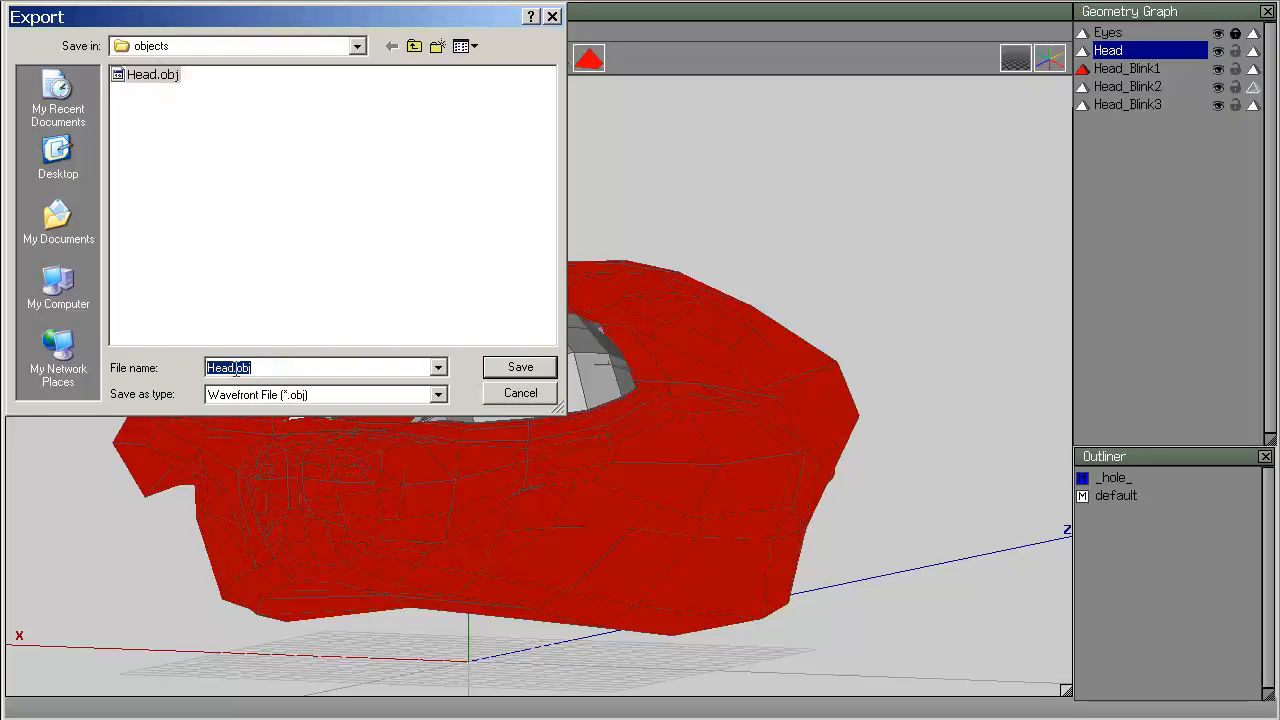
{"action": "type", "text": "_Blink"}
{"action": "key", "text": "Return"}
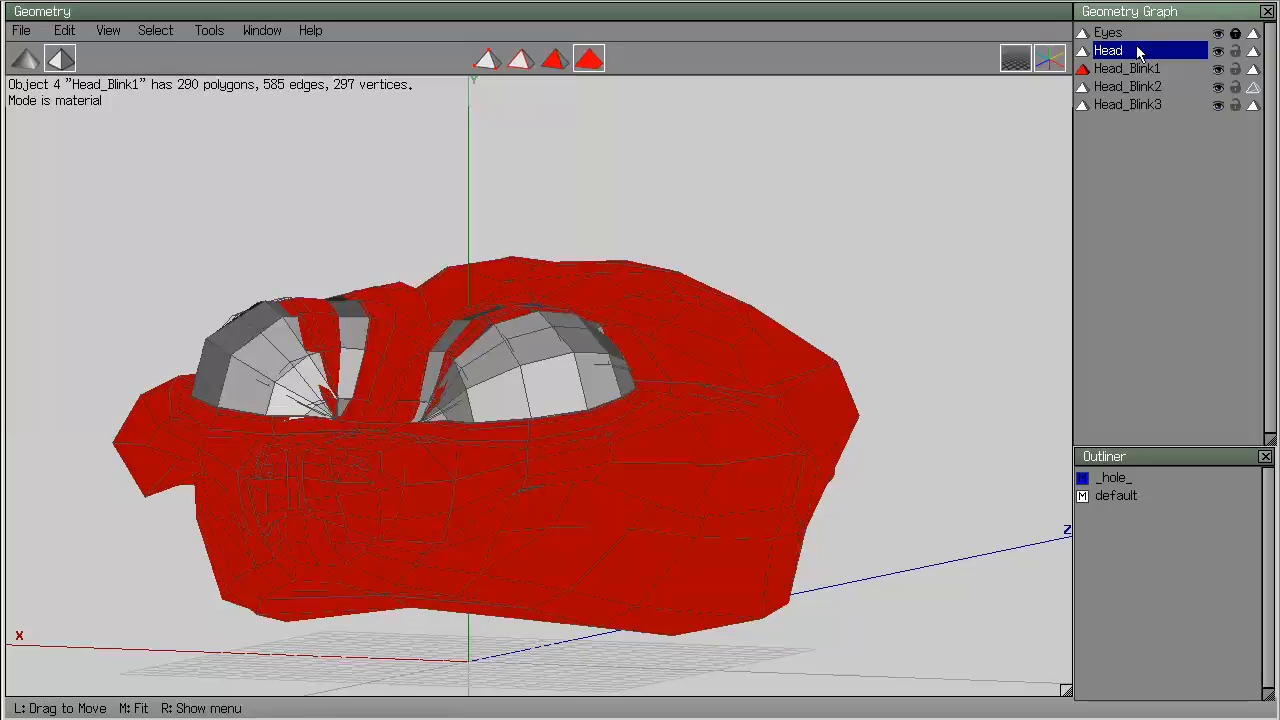
Export only the Head_Blink2 object as a Wavefront file named Head_Blink2.obj into the objects folder.
{"action": "left_click", "coordinate": [1082, 86]}
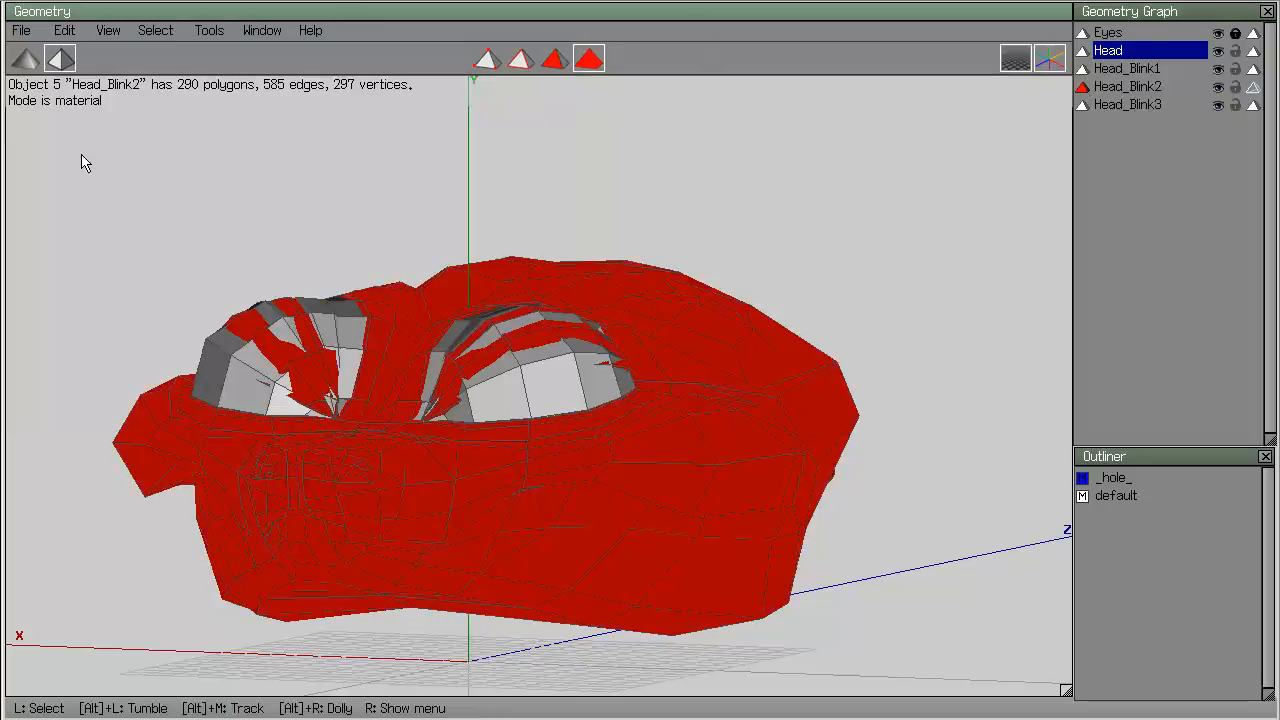
{"action": "left_click", "coordinate": [21, 30]}
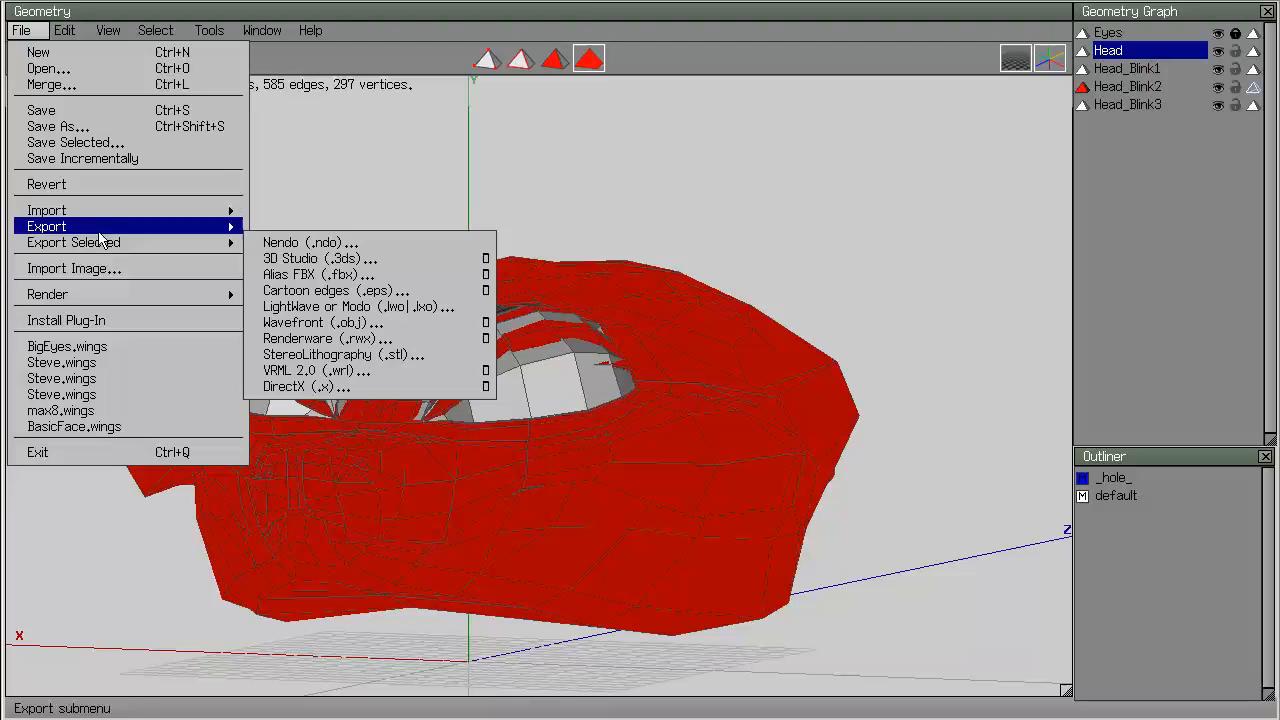
{"action": "mouse_move", "coordinate": [179, 251]}
{"action": "left_click", "coordinate": [400, 322]}
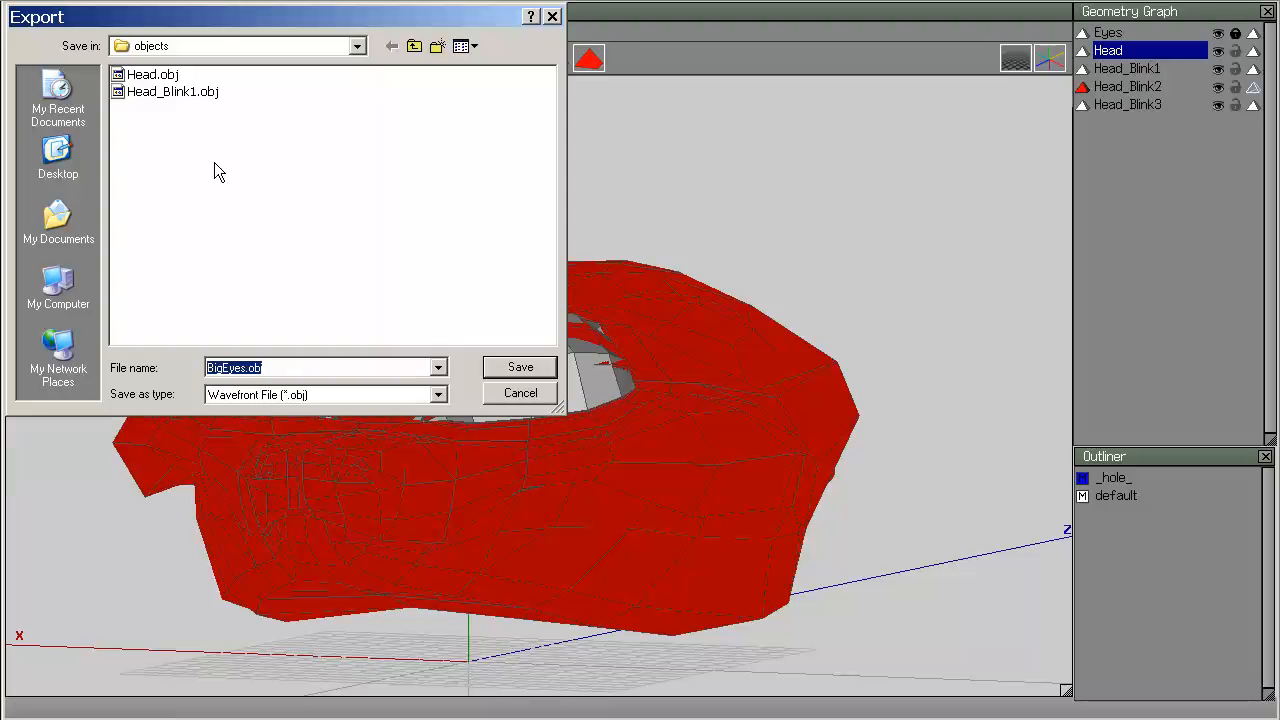
{"action": "left_click", "coordinate": [174, 95]}
{"action": "double_click", "coordinate": [261, 369]}
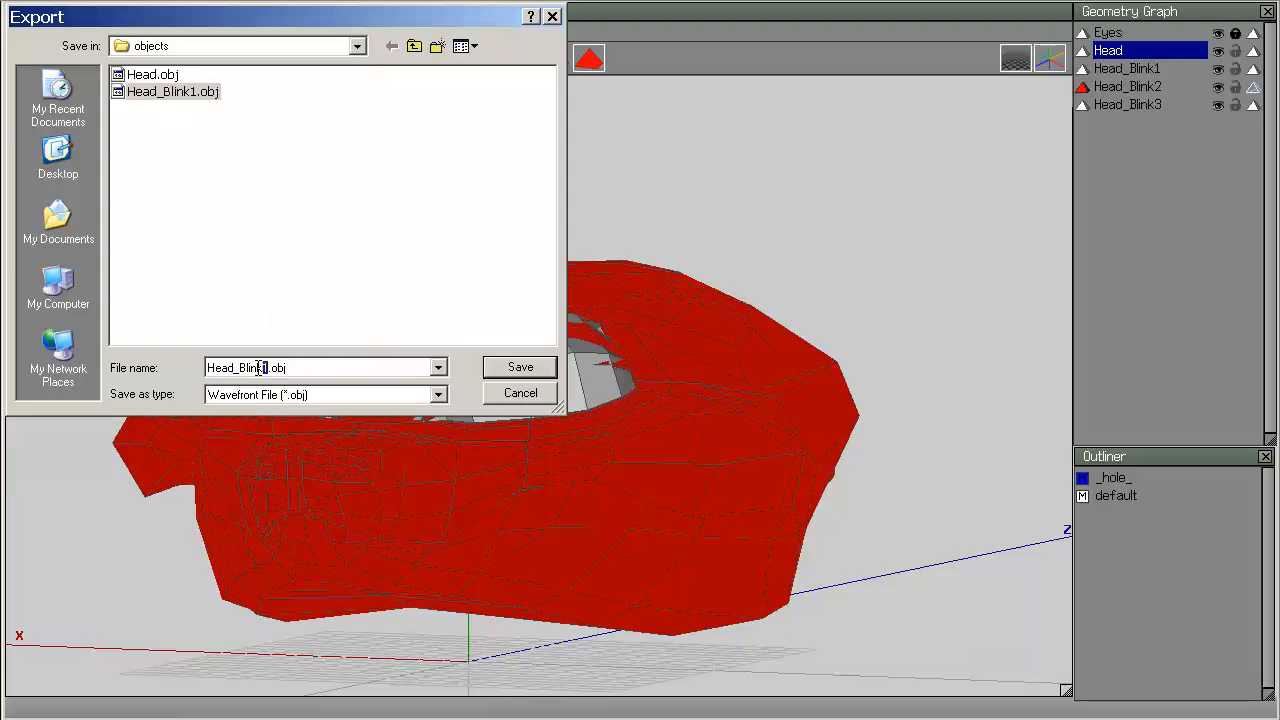
{"action": "key", "text": "Return"}
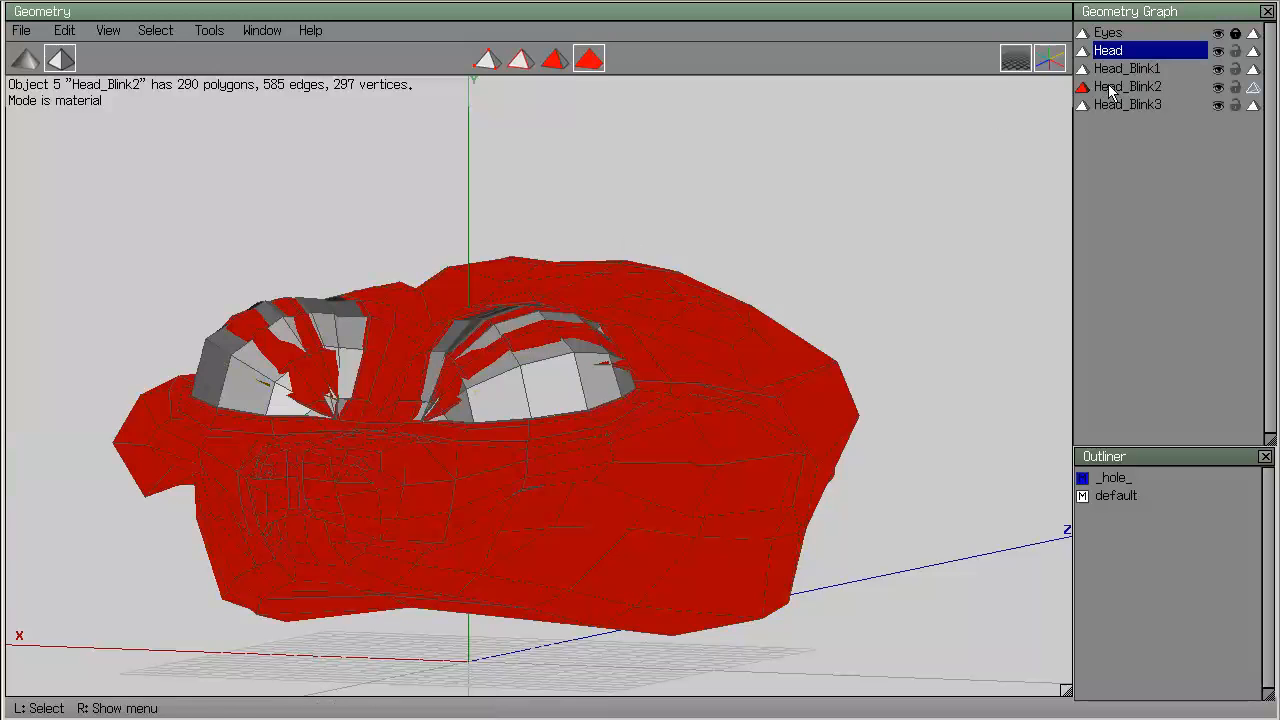
Export only the Head_Blink3 object as a Wavefront OBJ file into the objects folder, named after the object.
{"action": "left_click", "coordinate": [1097, 103]}
{"action": "left_click", "coordinate": [1105, 87]}
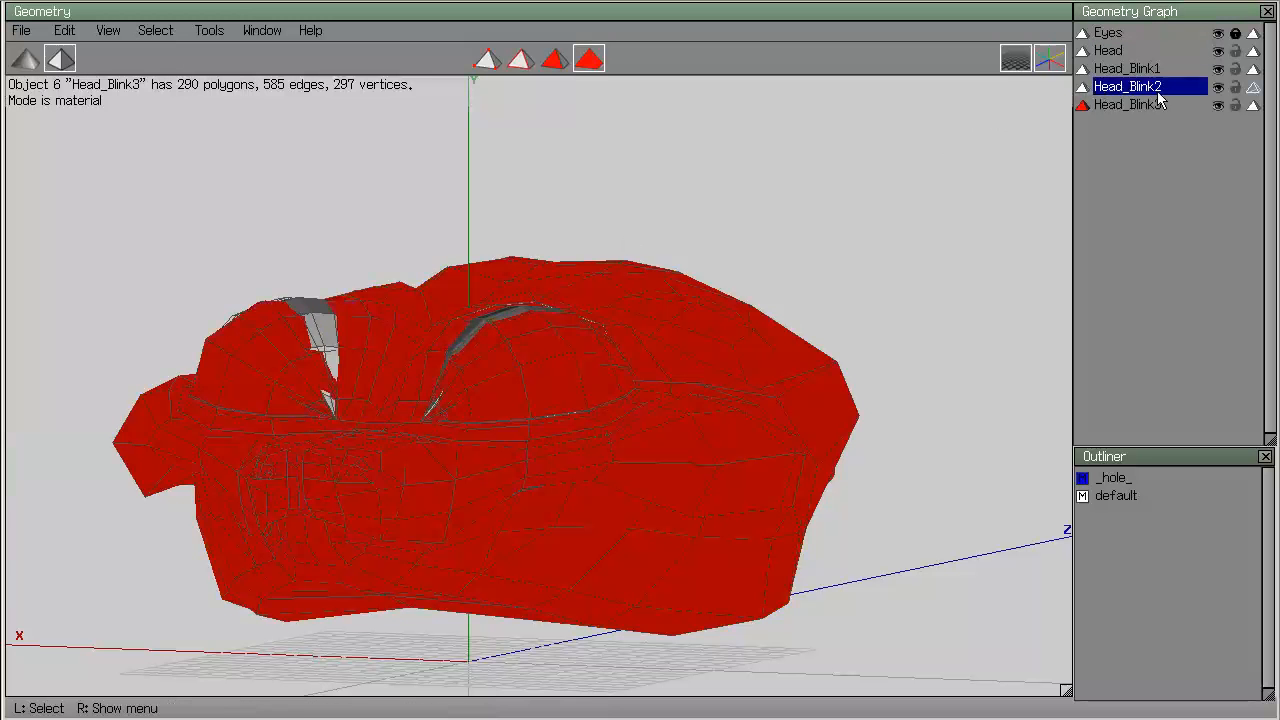
{"action": "left_click", "coordinate": [18, 31]}
{"action": "mouse_move", "coordinate": [200, 242]}
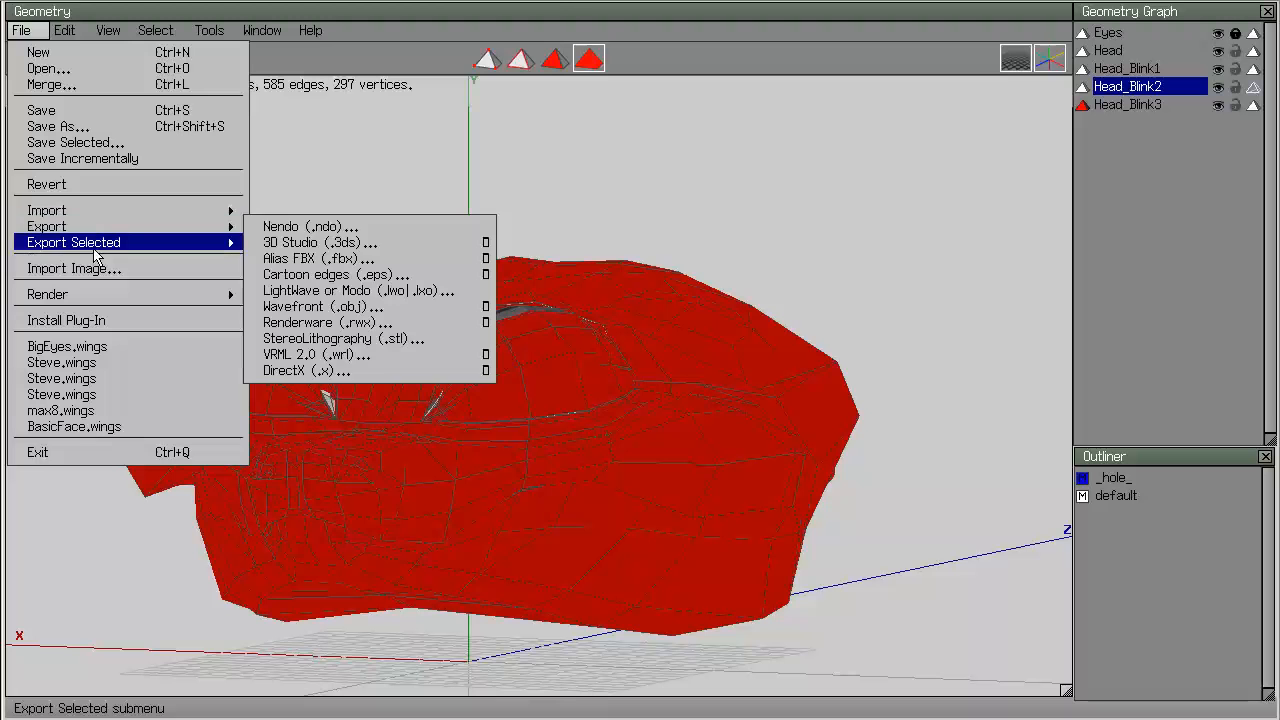
{"action": "left_click", "coordinate": [408, 324]}
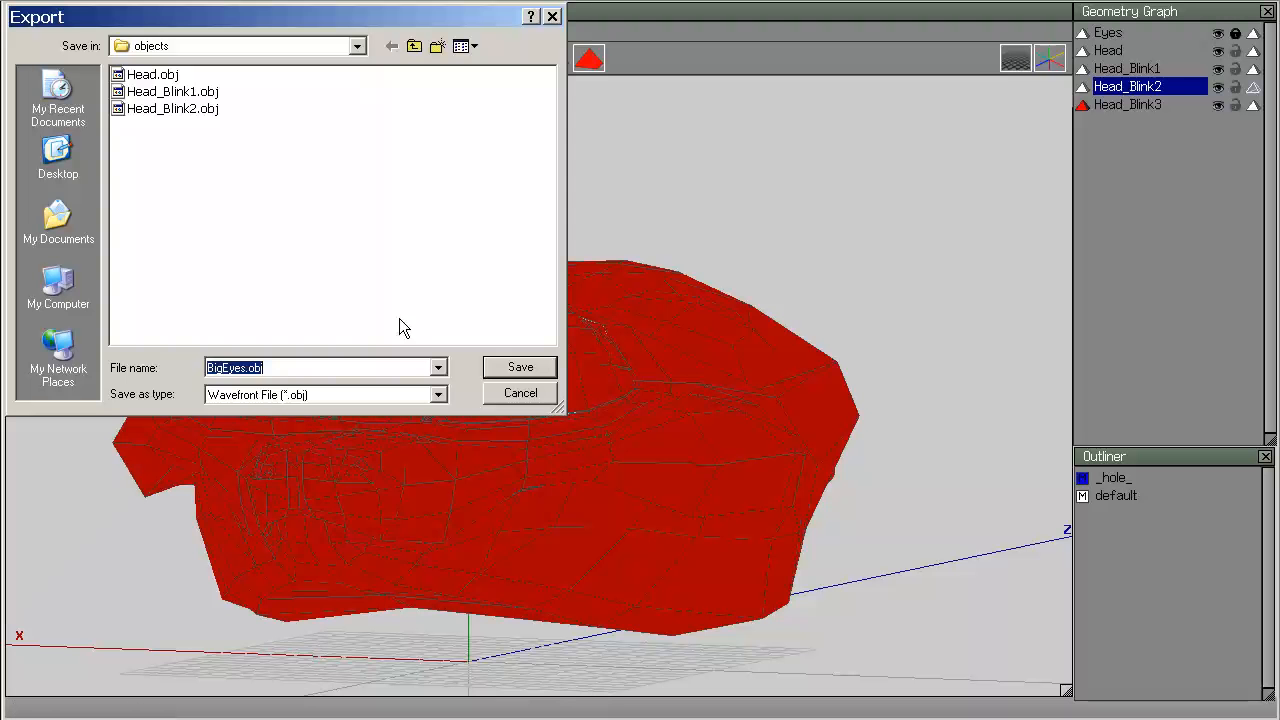
{"action": "left_click", "coordinate": [172, 108]}
{"action": "double_click", "coordinate": [263, 368]}
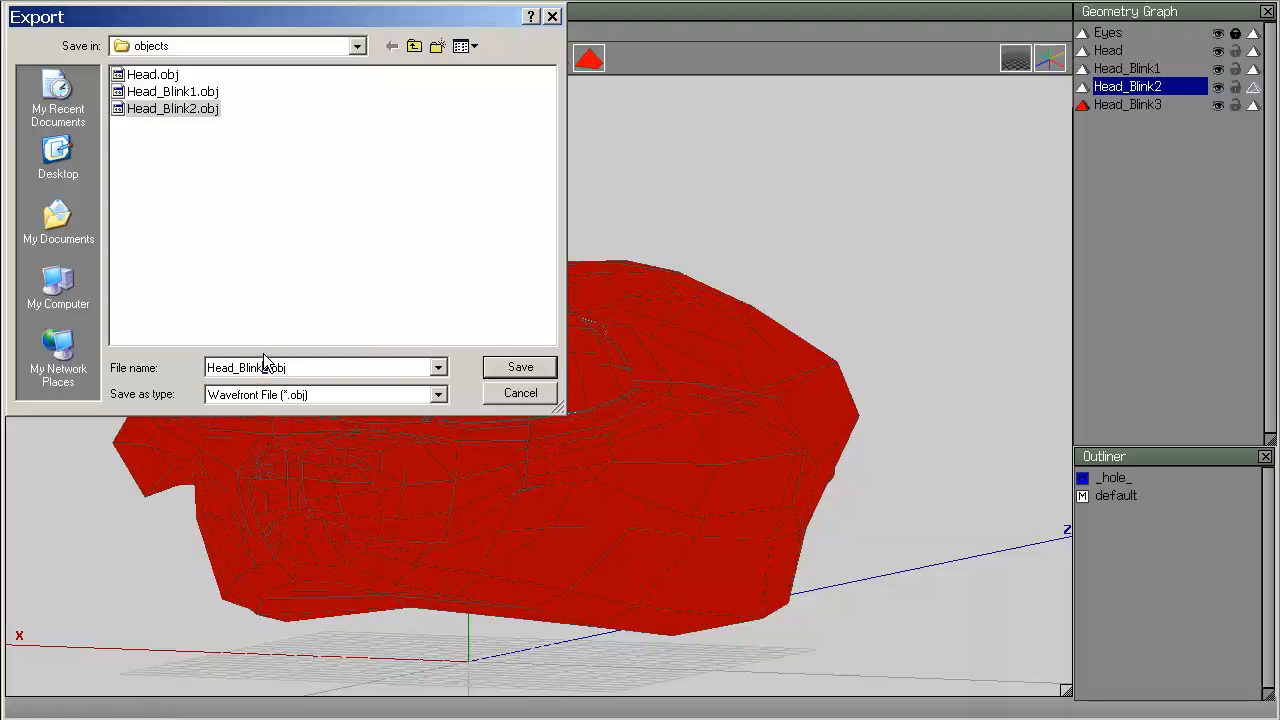
{"action": "key", "text": "Return"}
Clear the selection and save the scene as a Wings file in the objects folder, basing the file name on BigEyes.wings.
{"action": "left_click", "coordinate": [643, 176]}
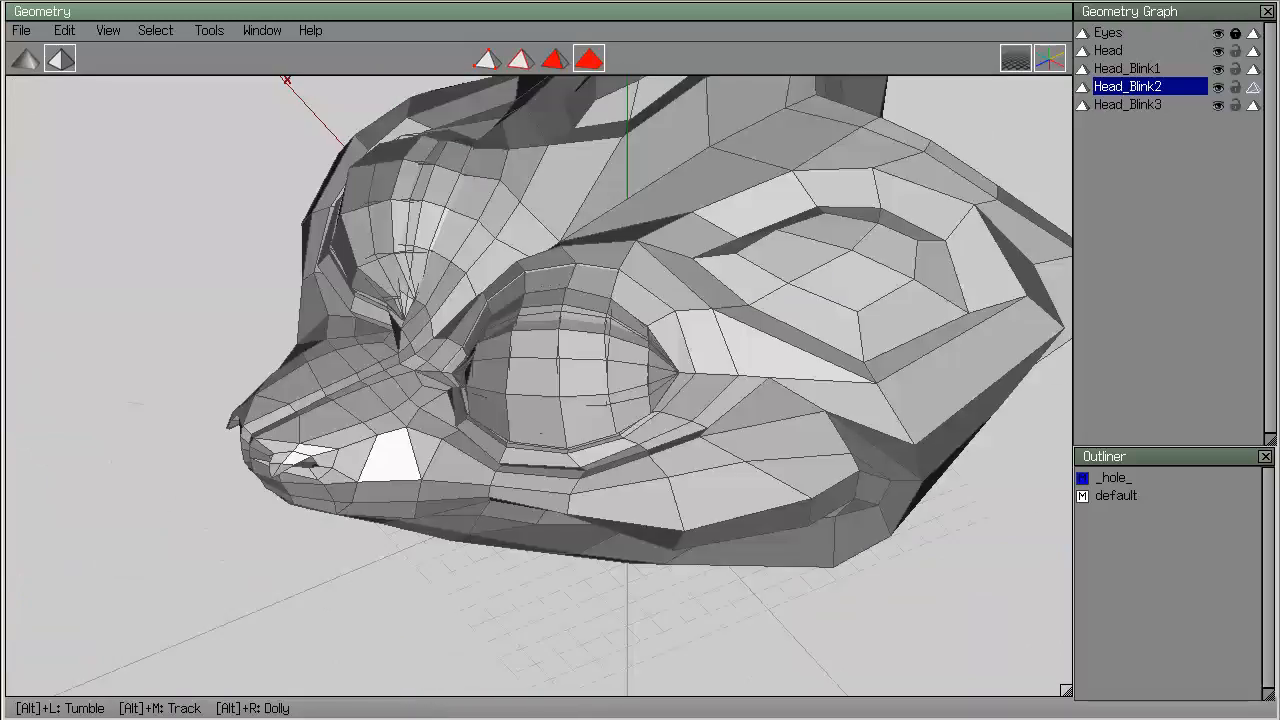
{"action": "left_click_drag", "start_coordinate": [800, 240], "coordinate": [808, 179], "text": "alt"}
{"action": "left_click", "coordinate": [33, 33]}
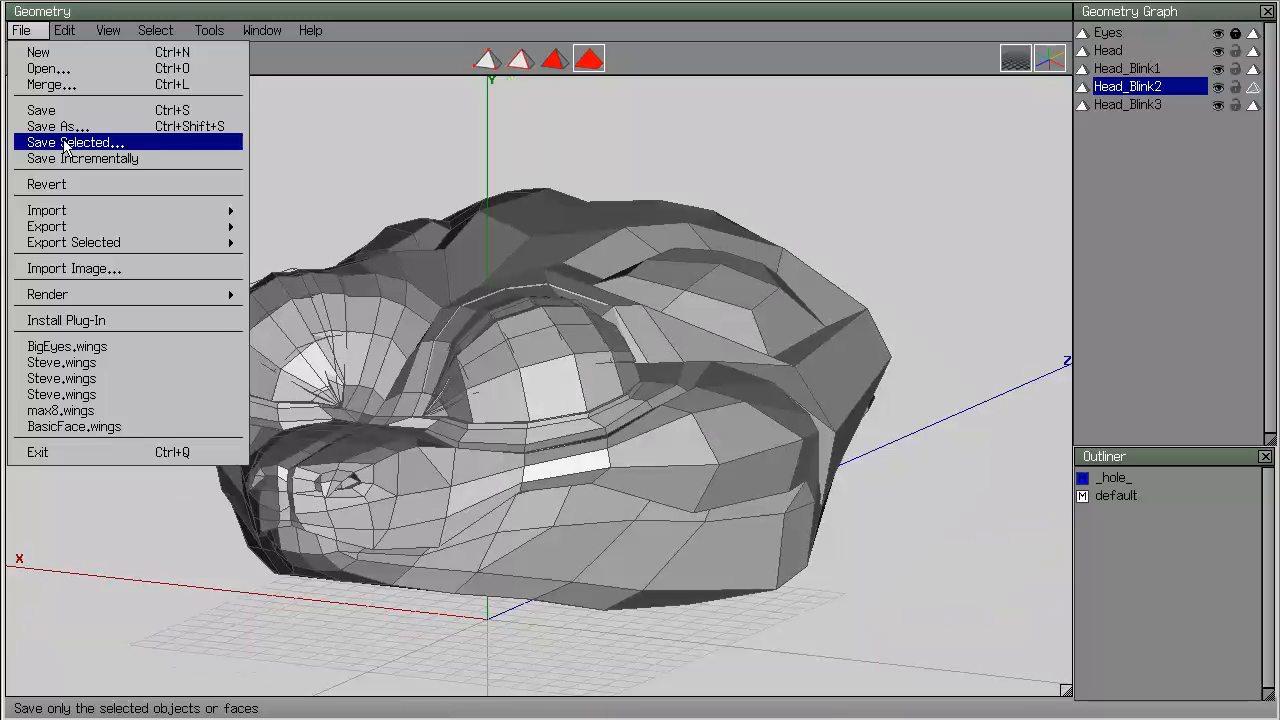
{"action": "left_click", "coordinate": [60, 123]}
{"action": "left_click", "coordinate": [186, 77]}
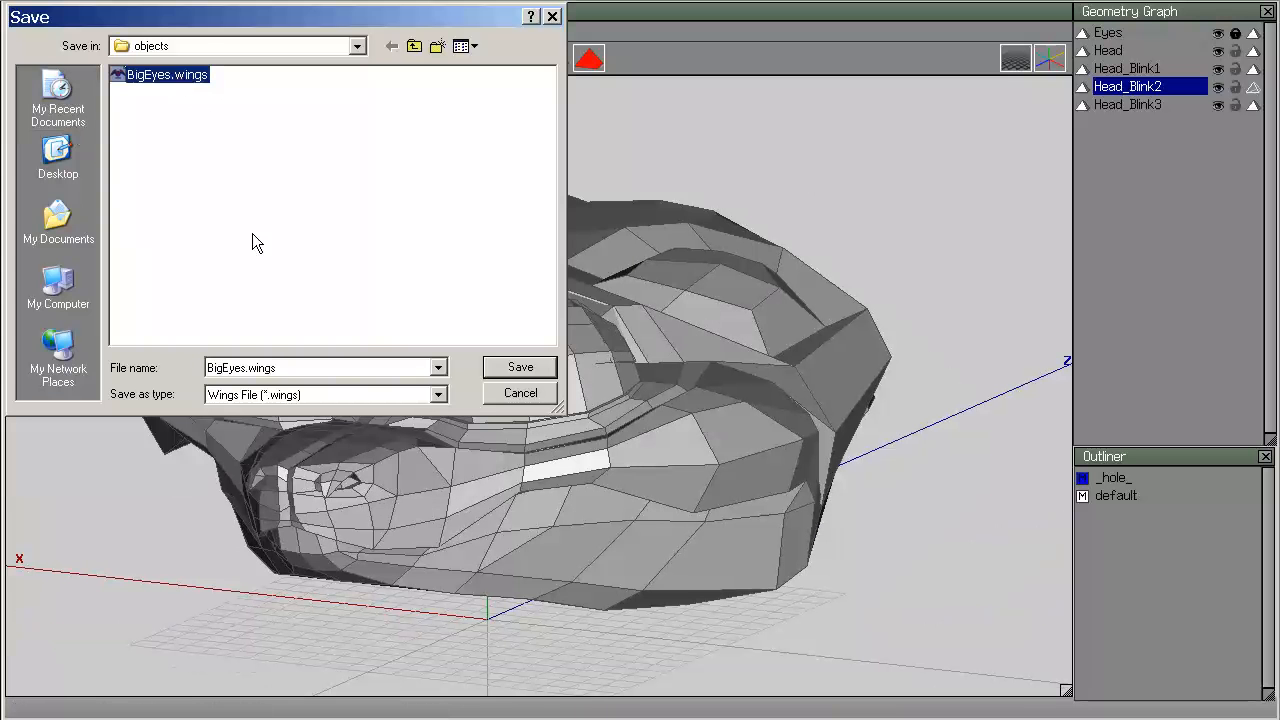
{"action": "double_click", "coordinate": [245, 368]}
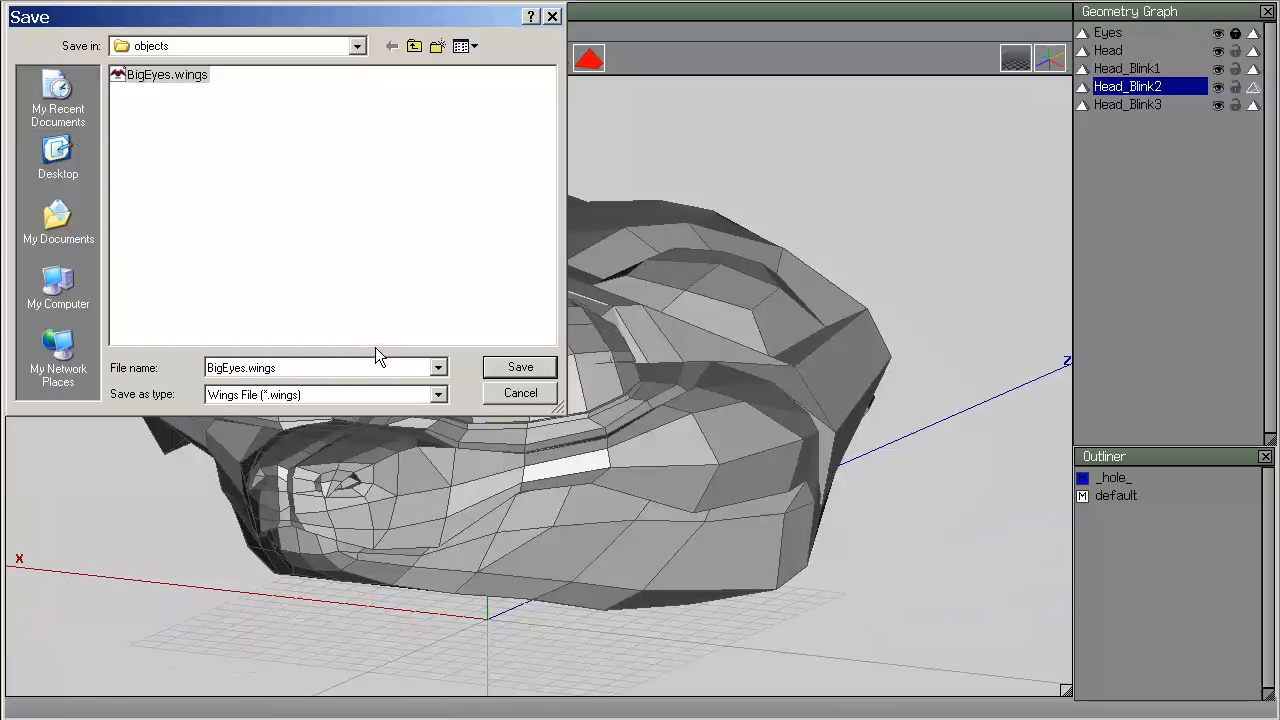